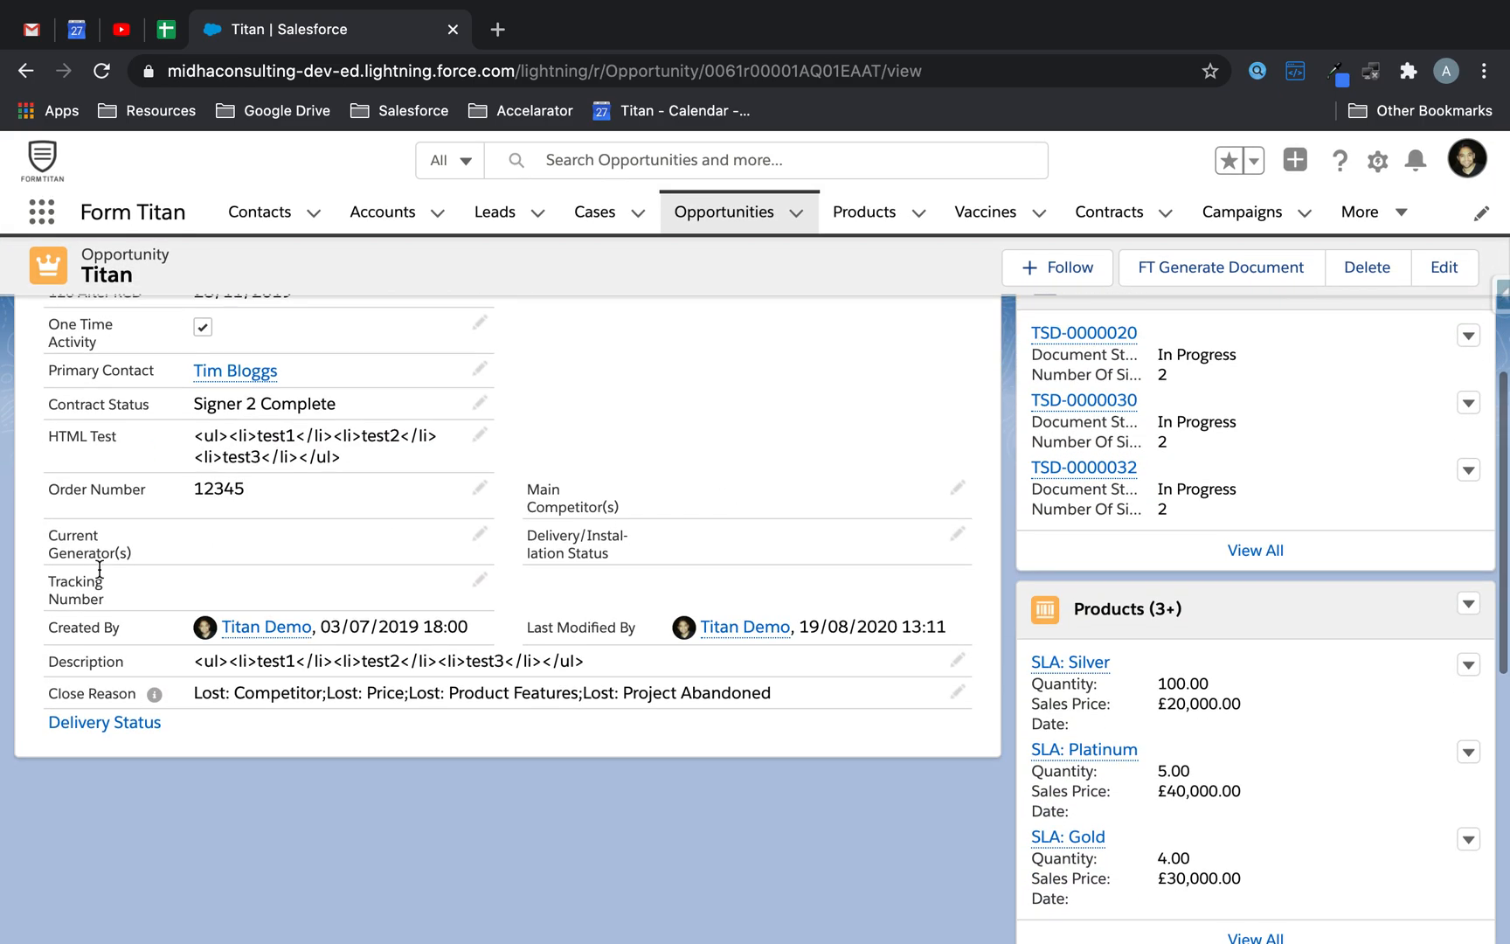
double_click(304, 575)
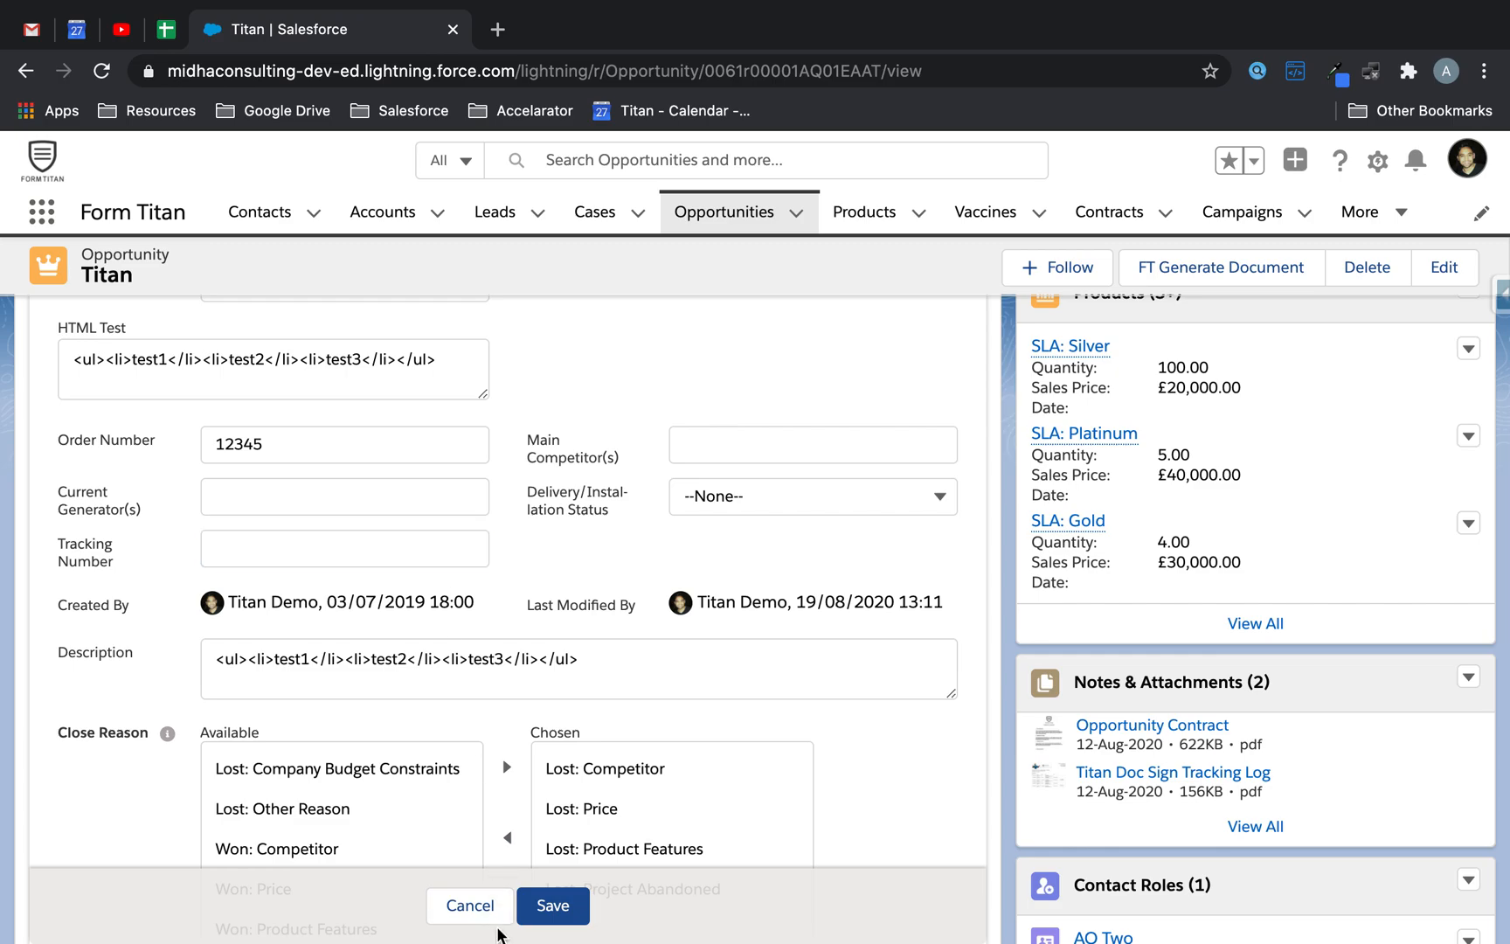
left_click(470, 905)
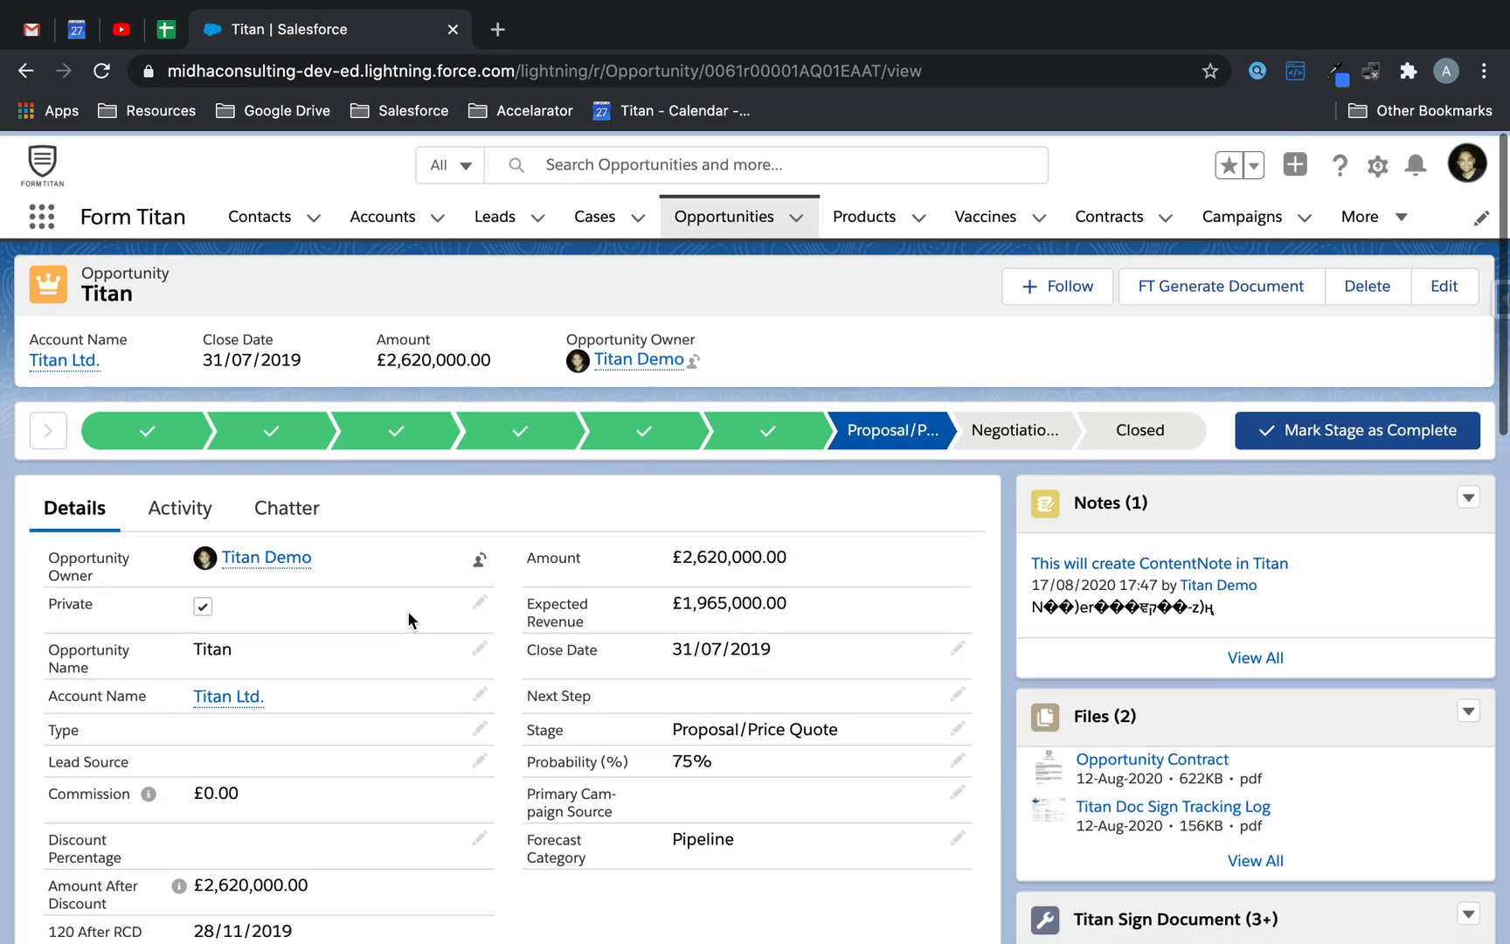
scroll(322, 812, "down", 3)
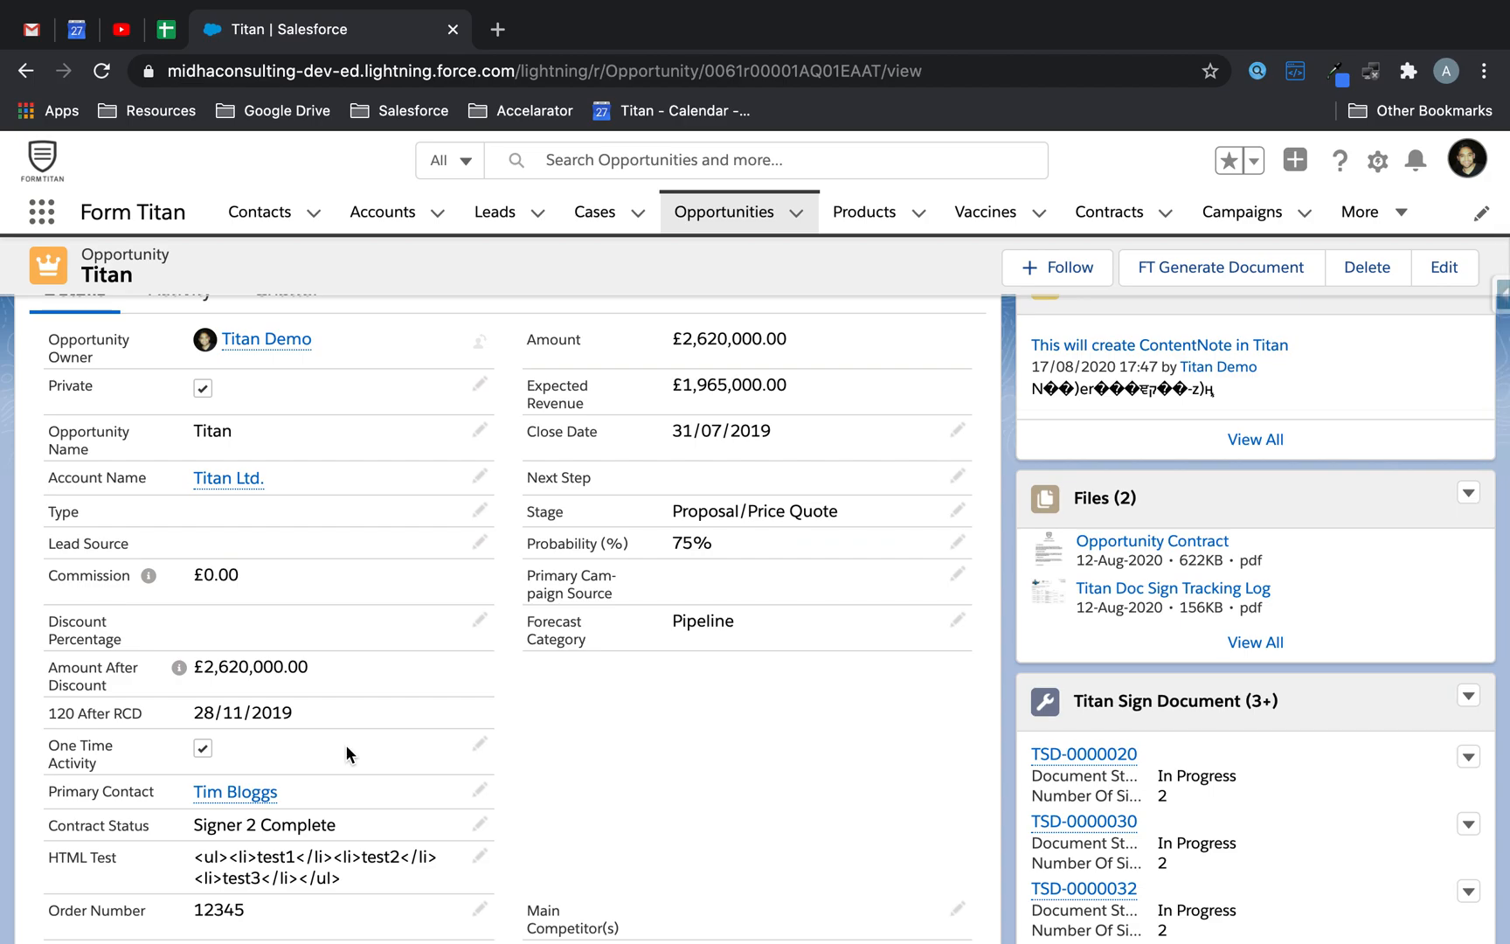
Switch to the blank Excel workbook and enter the labels Opportunity Name, Opportunity Stage and Tracking Number in A1 to A3
key("ctrl+Left")
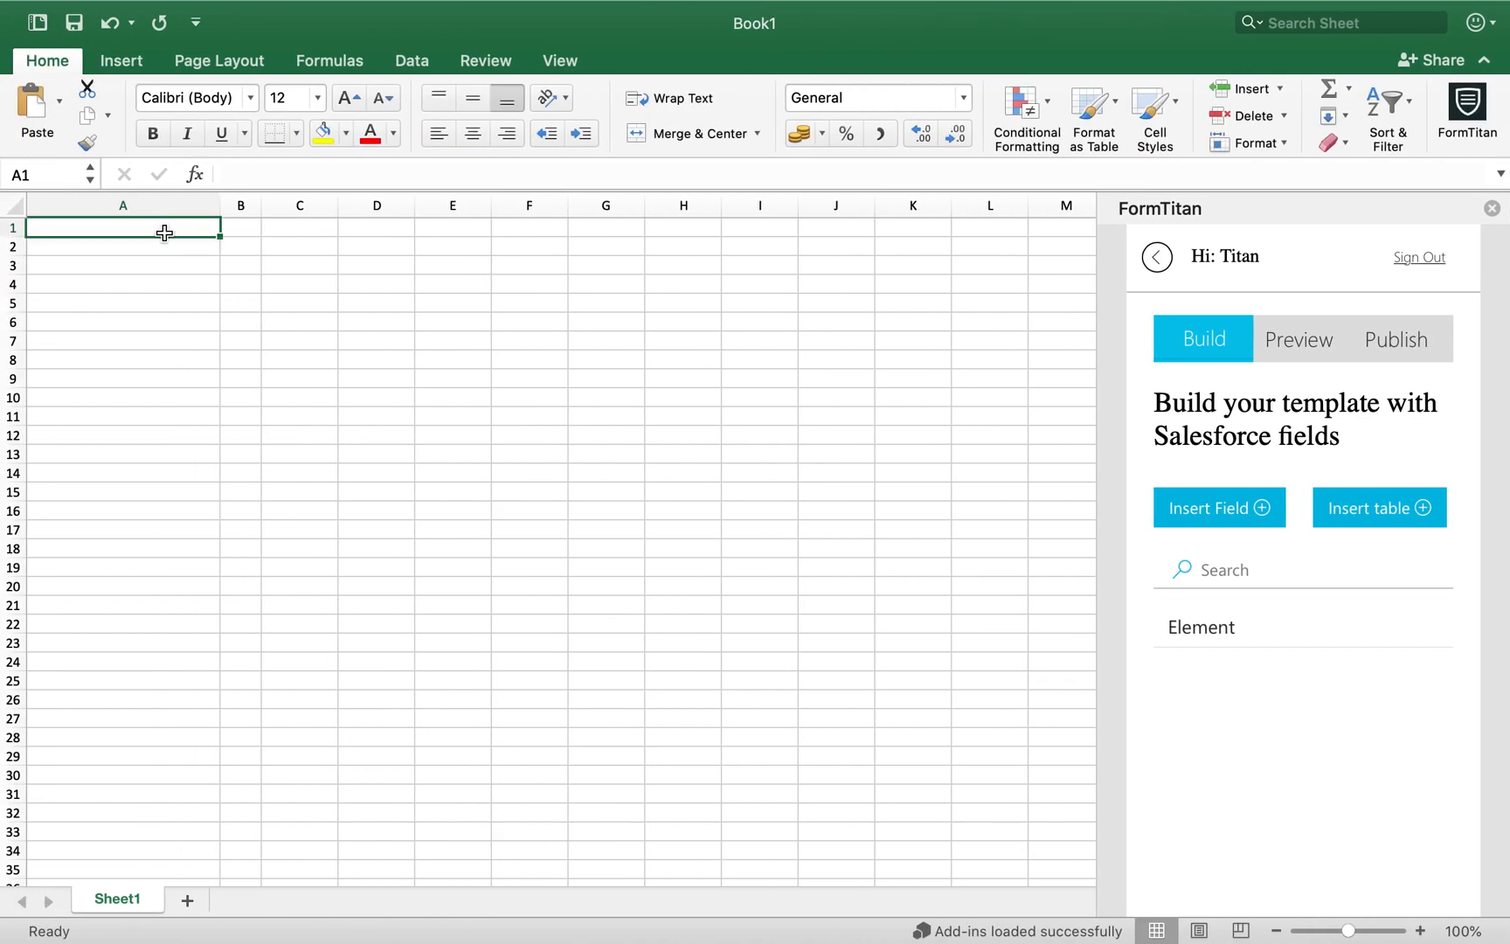
type("Opportunity Name")
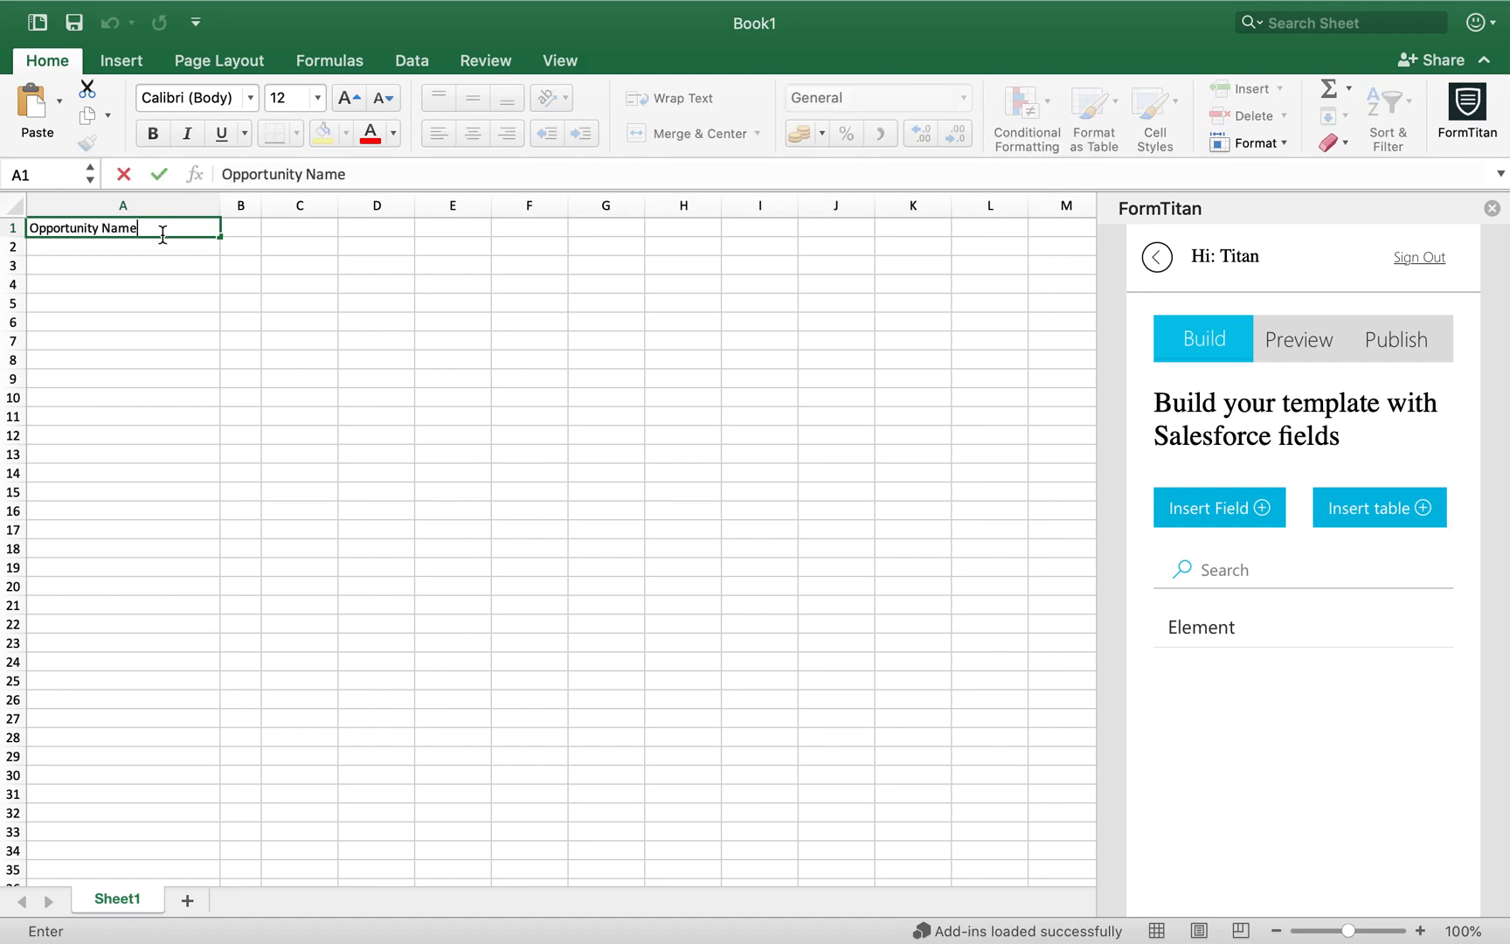
key("Return")
type("Op")
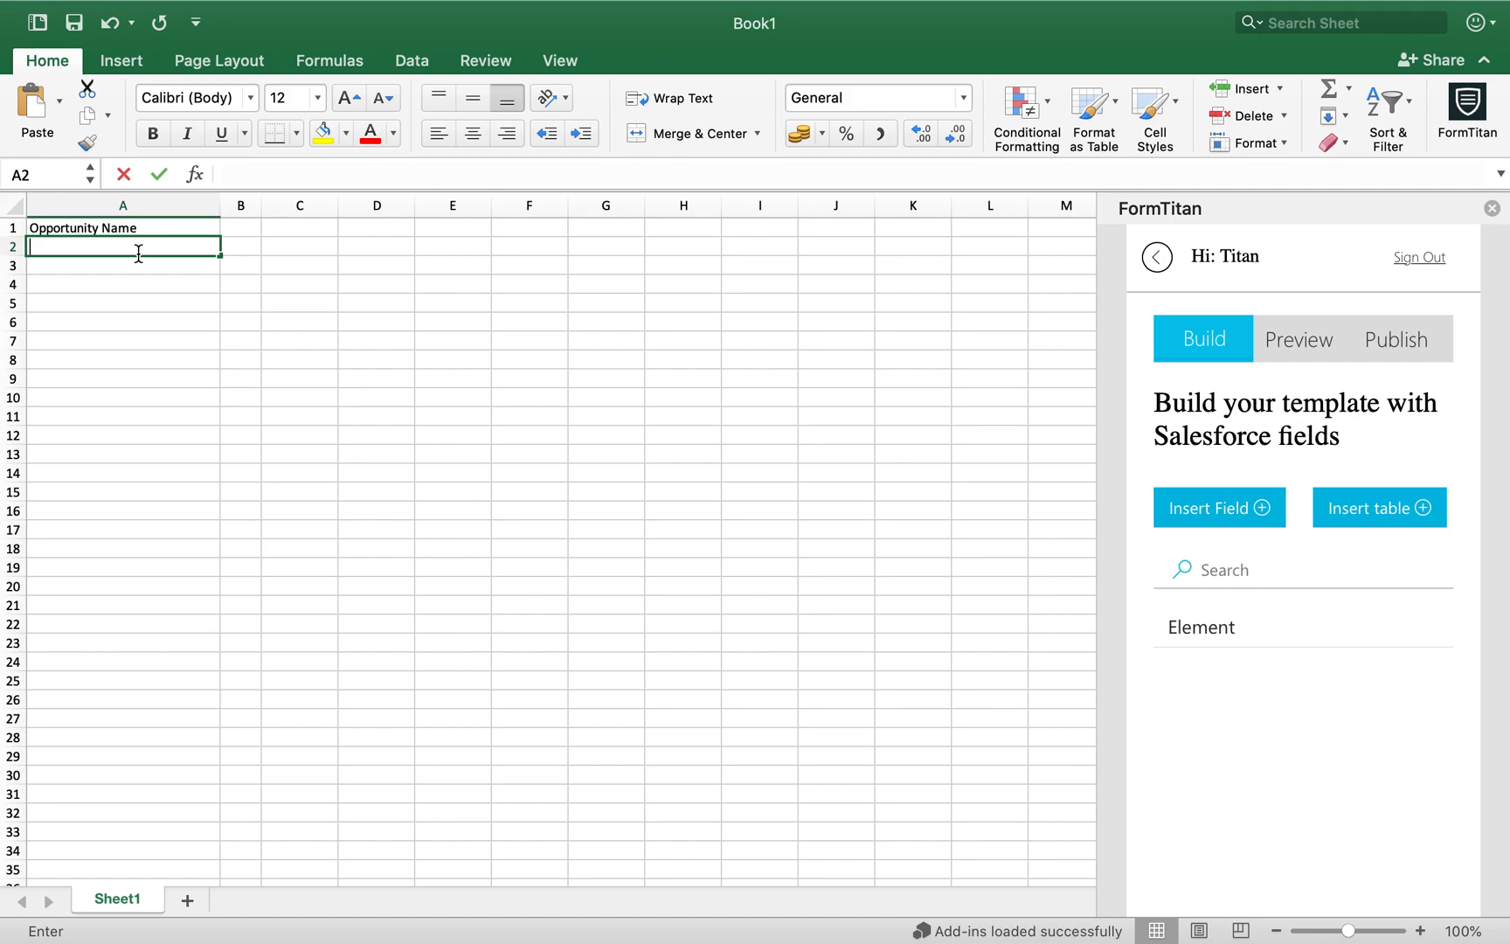
type("portunity Stage")
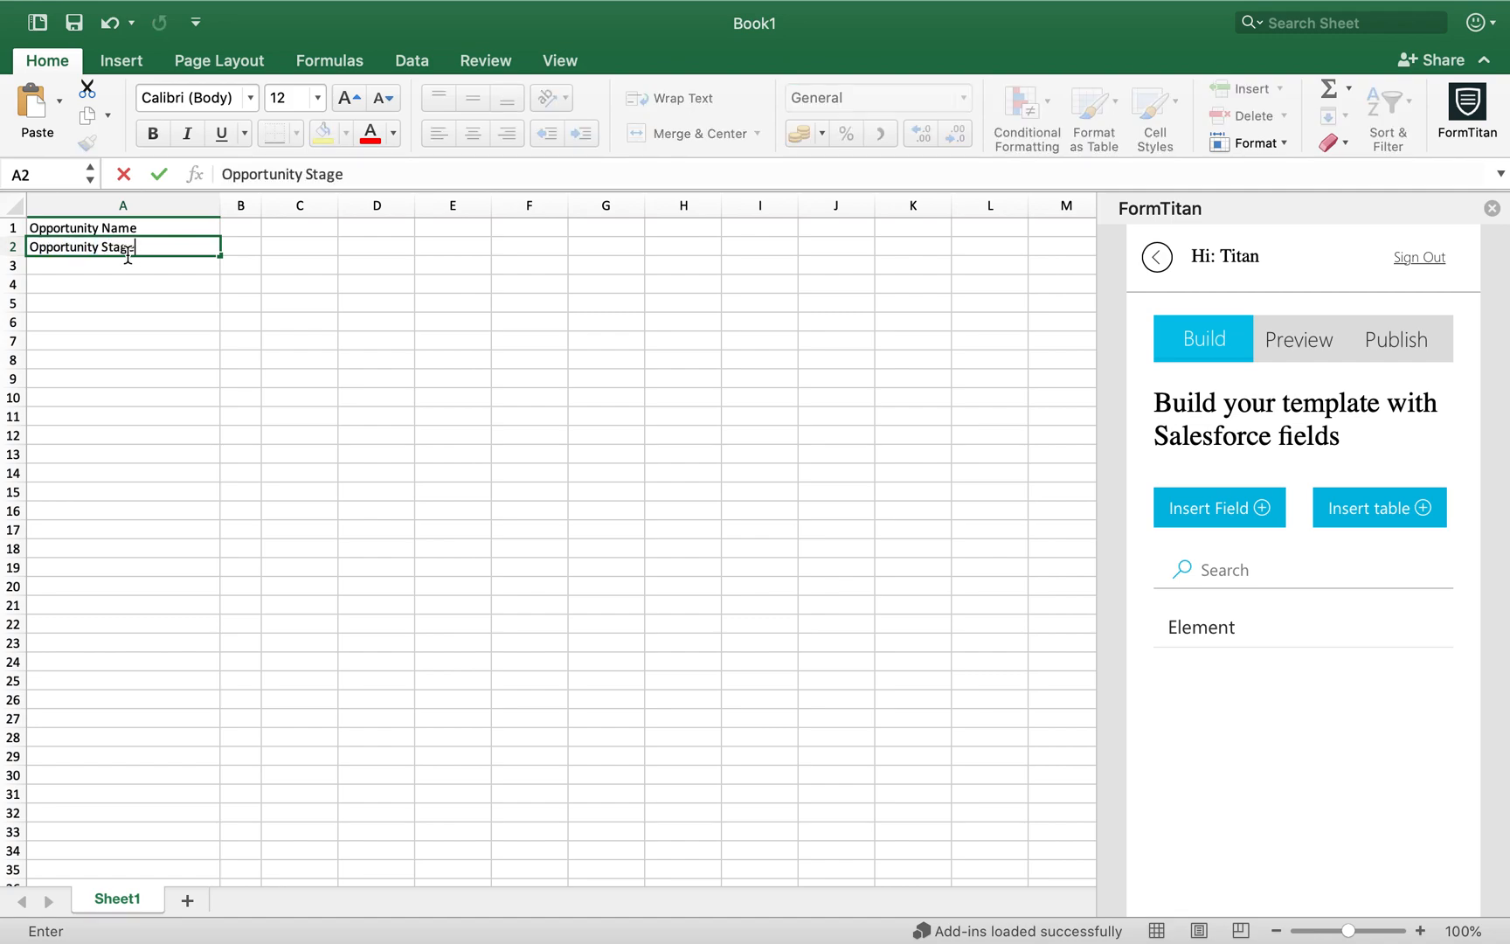
key("Return")
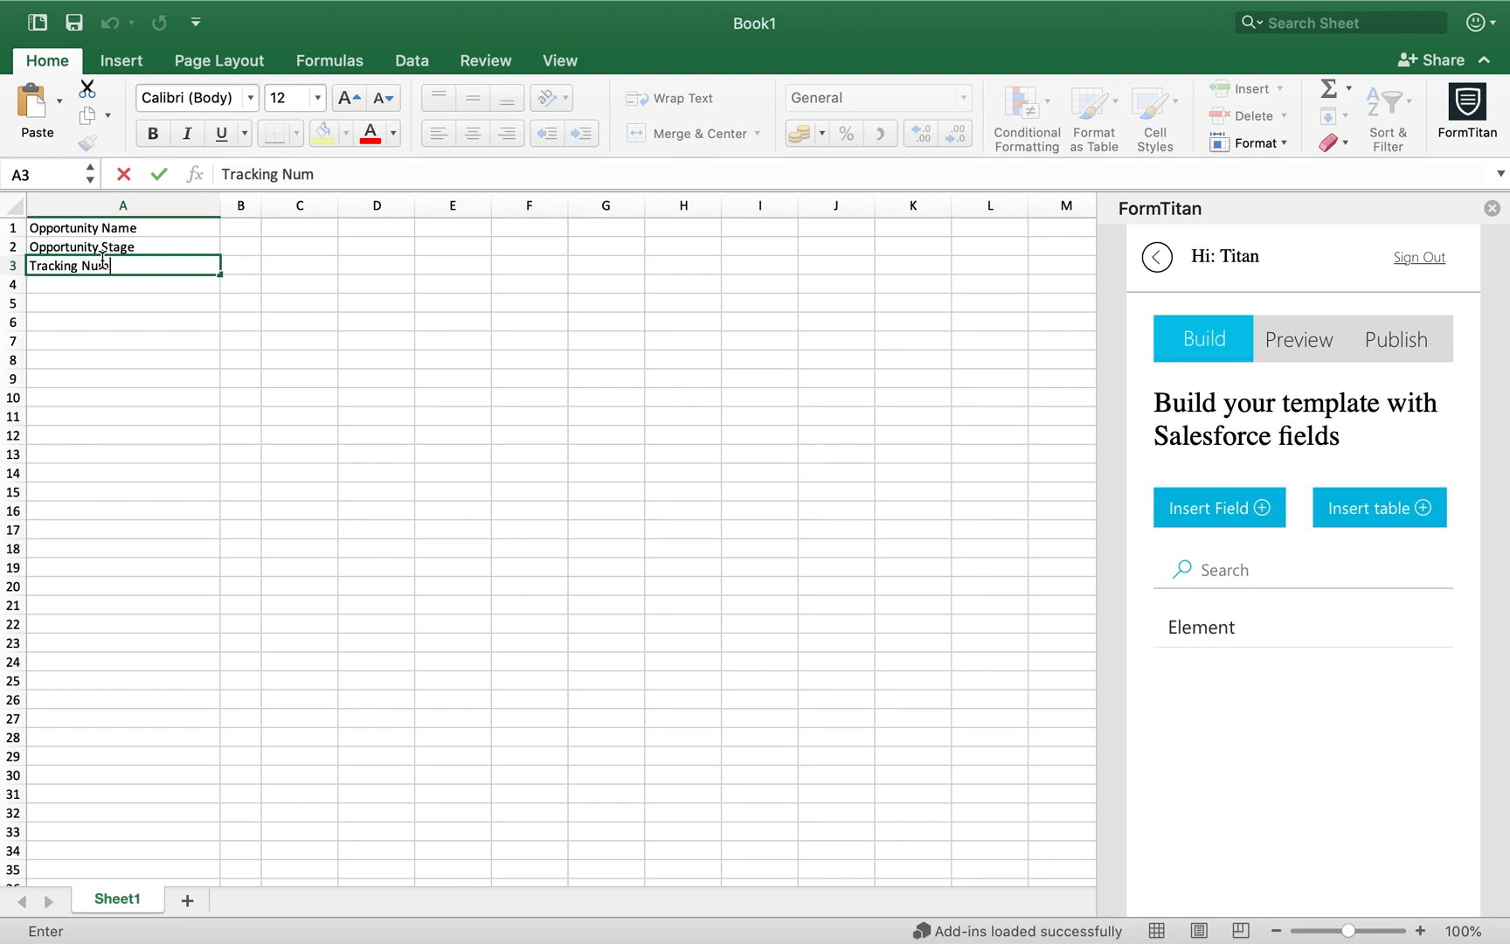
type("Tracking Number")
left_click(376, 414)
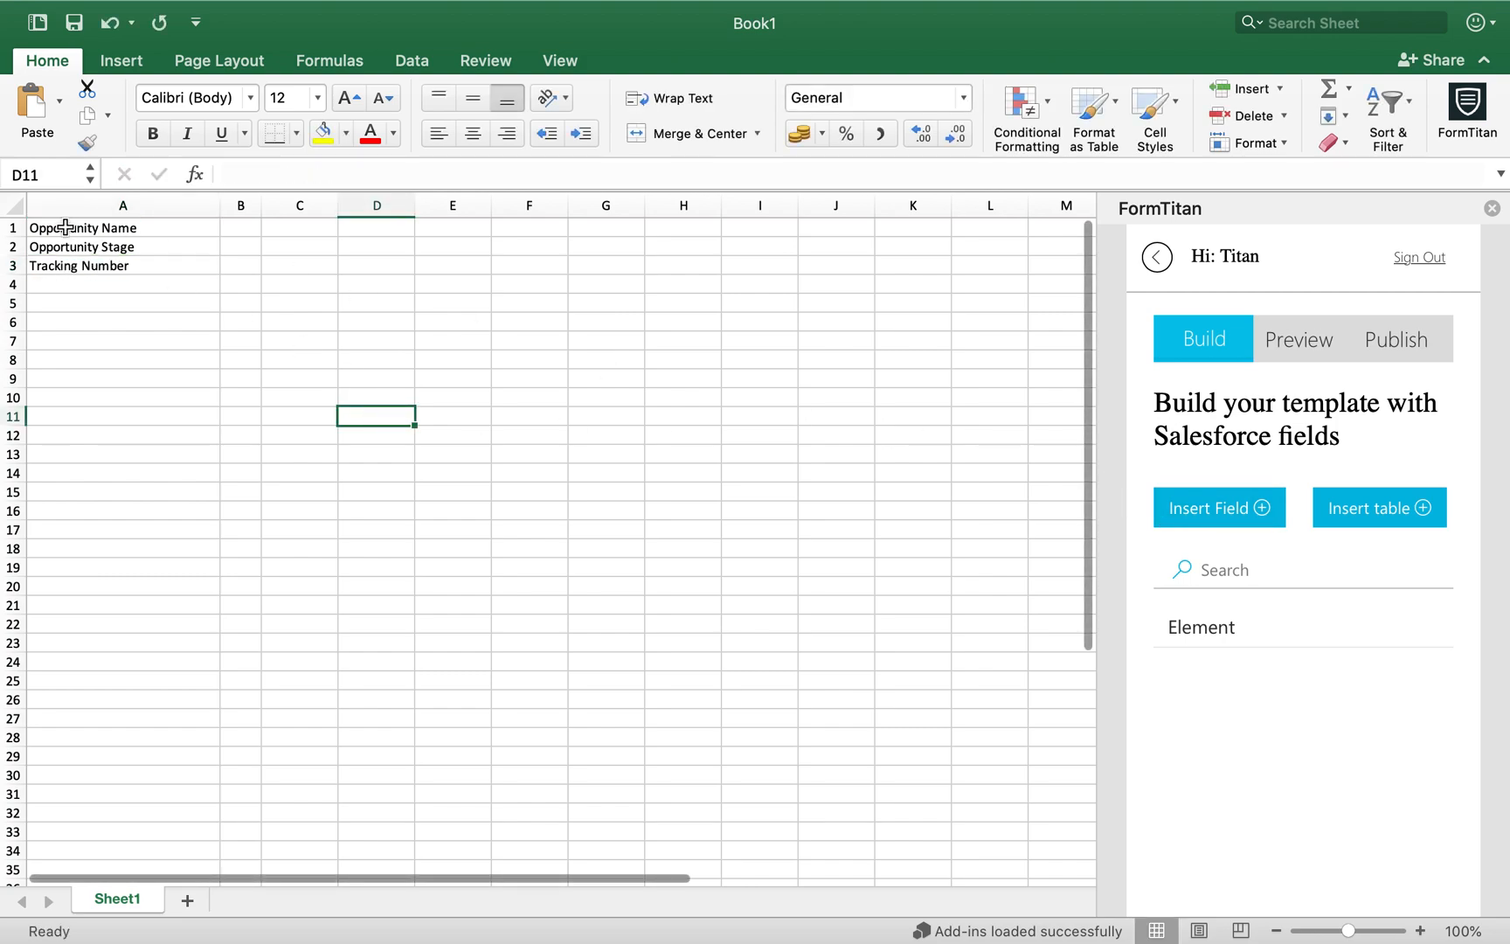
Begin a FormTitan field insertion at B1 of Sheet1, choosing the Opportunity object and its Name field
left_click(260, 221)
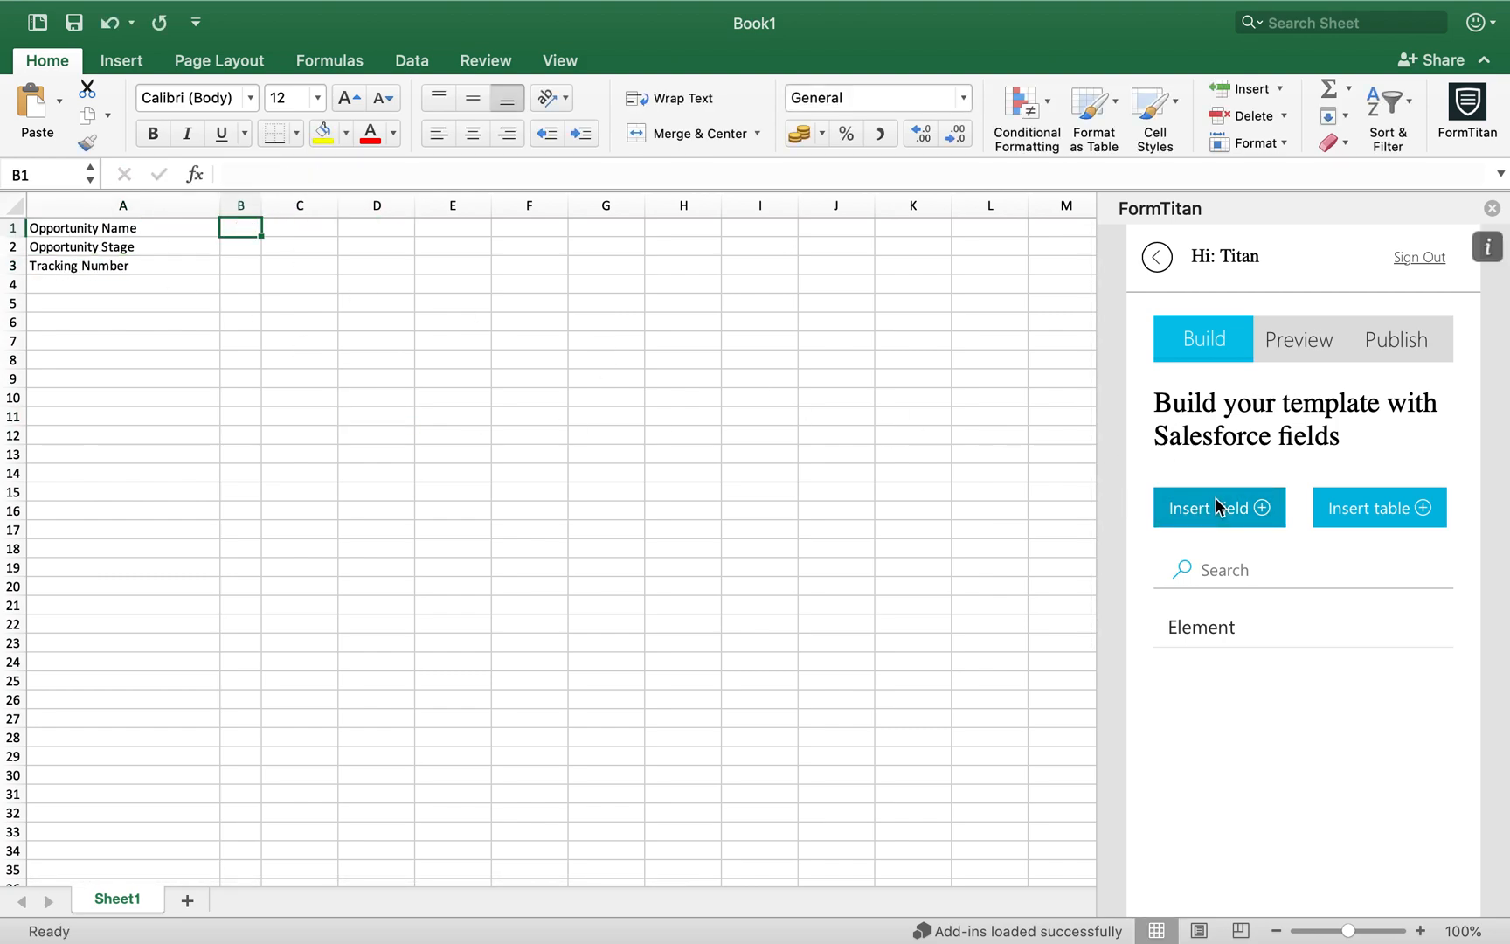
left_click(1179, 504)
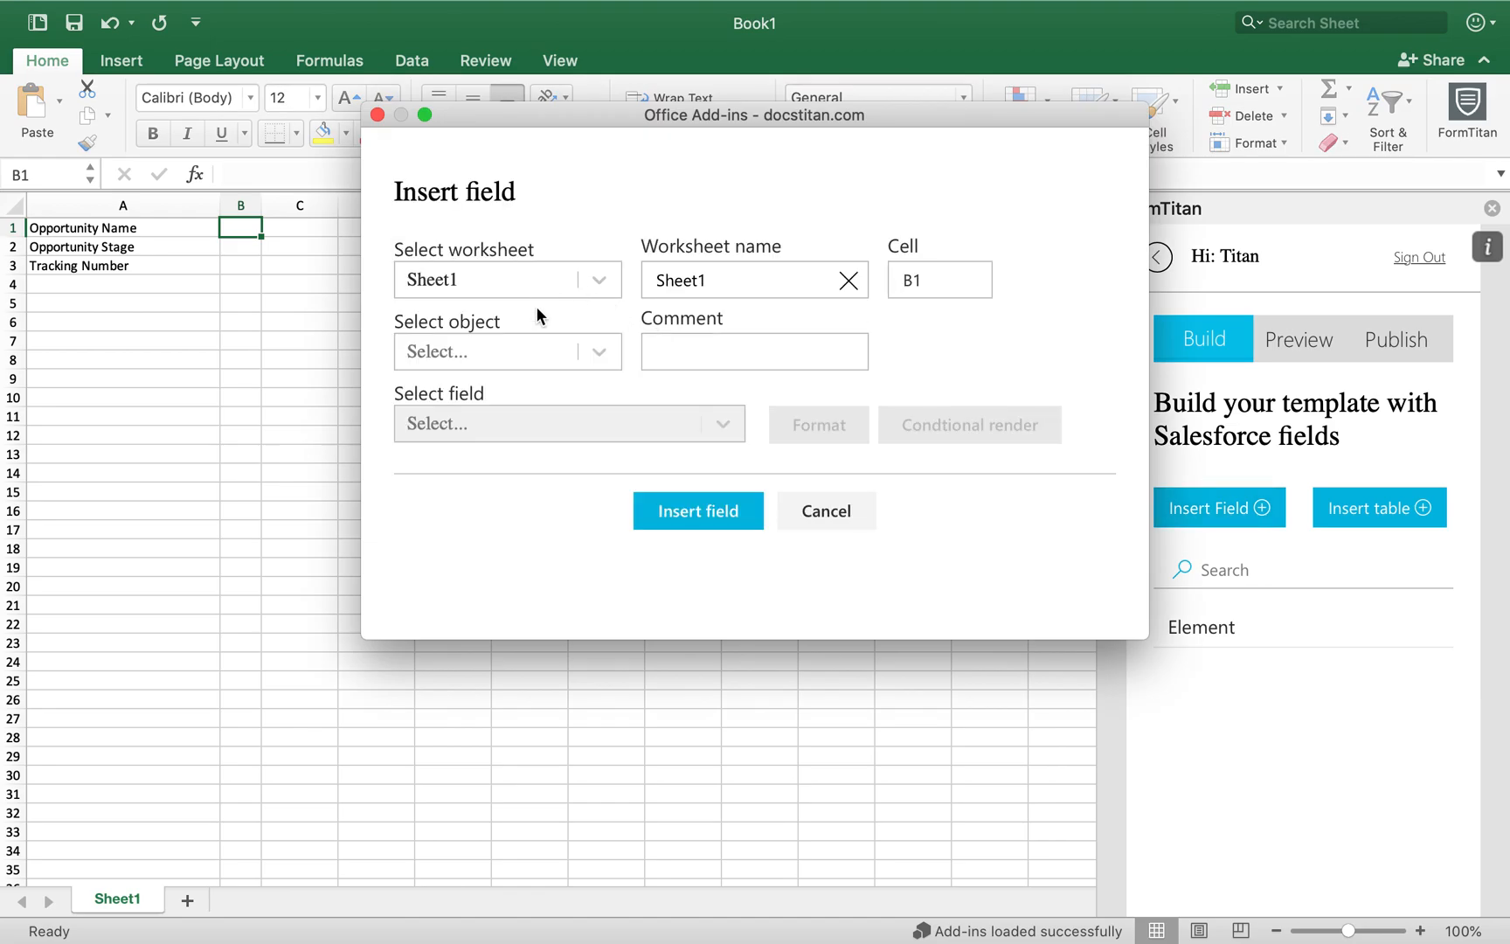
left_click(522, 358)
left_click(510, 407)
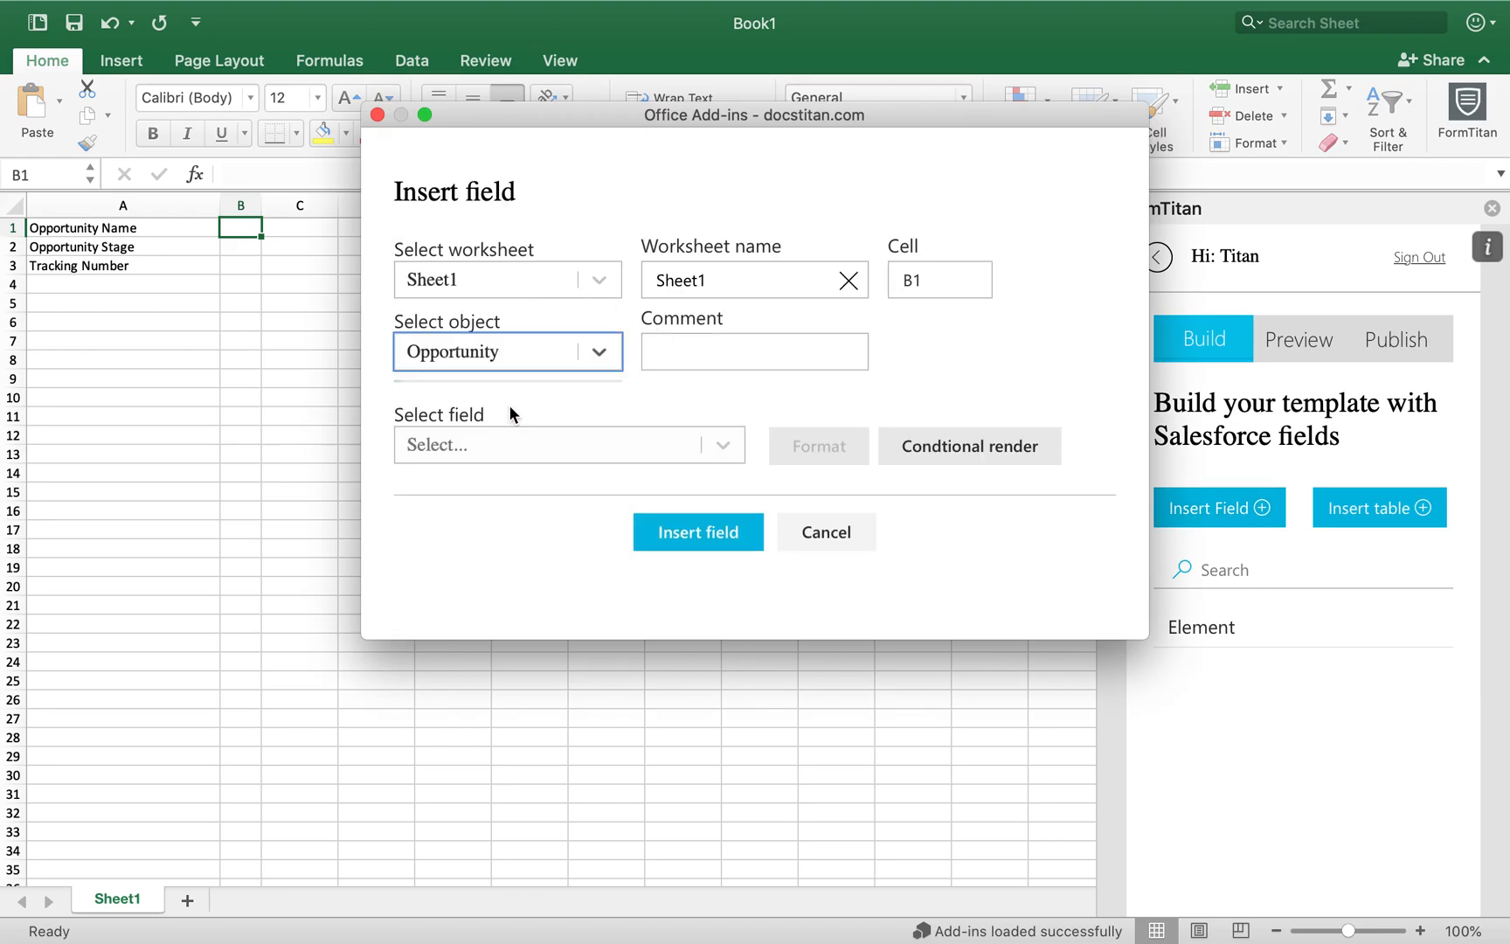
left_click(492, 428)
type("name")
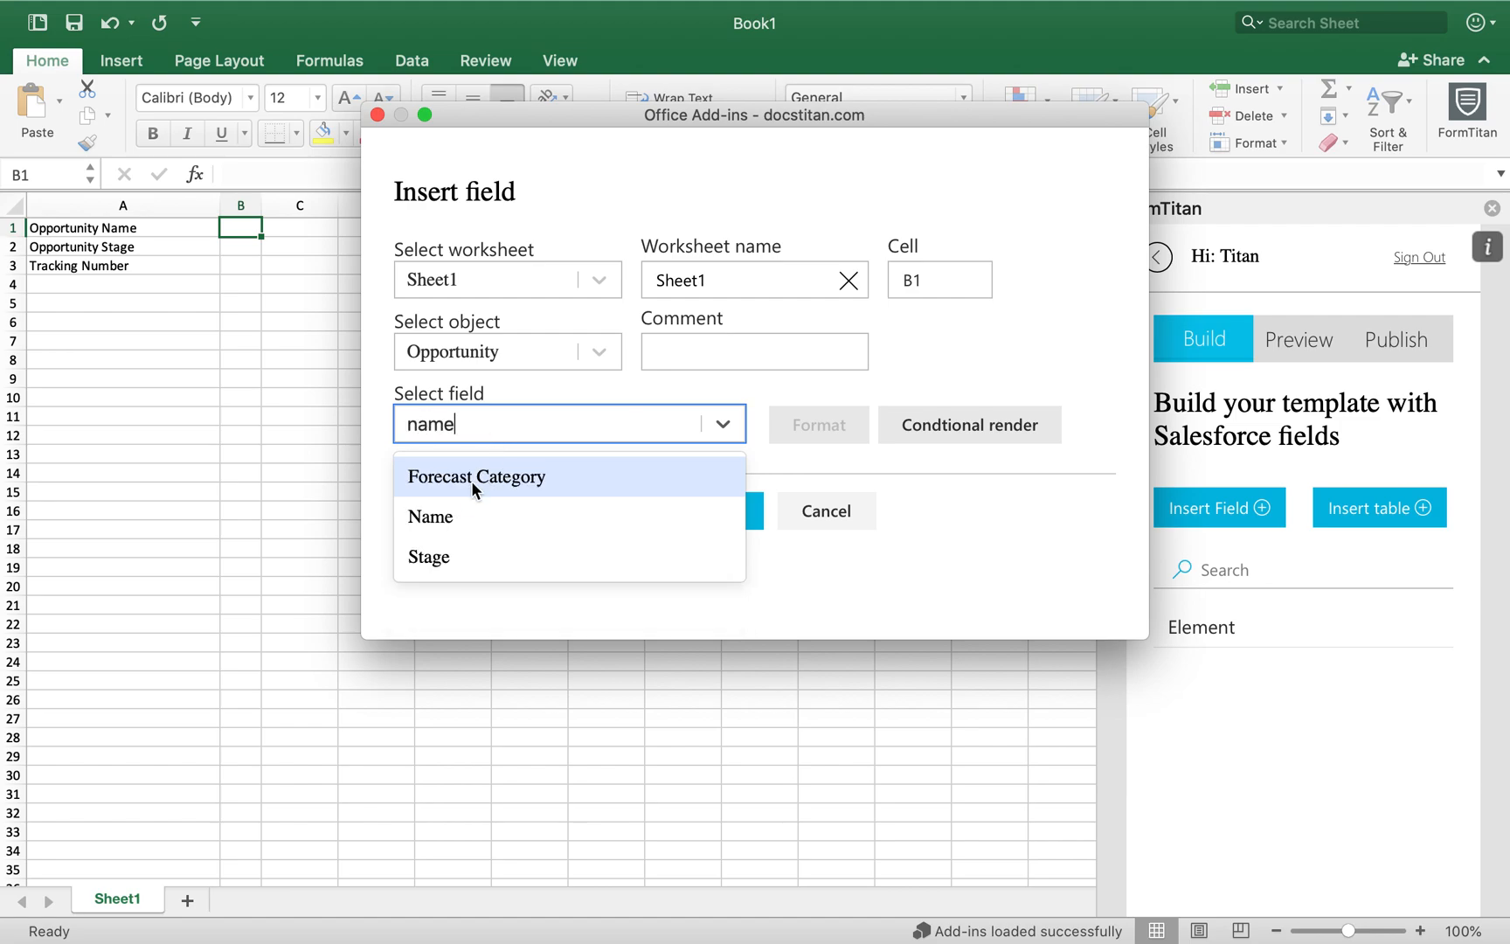
left_click(456, 505)
Add the Stage and Tracking Number fields to the selection and insert the fields into the sheet
left_click(456, 503)
type("stage")
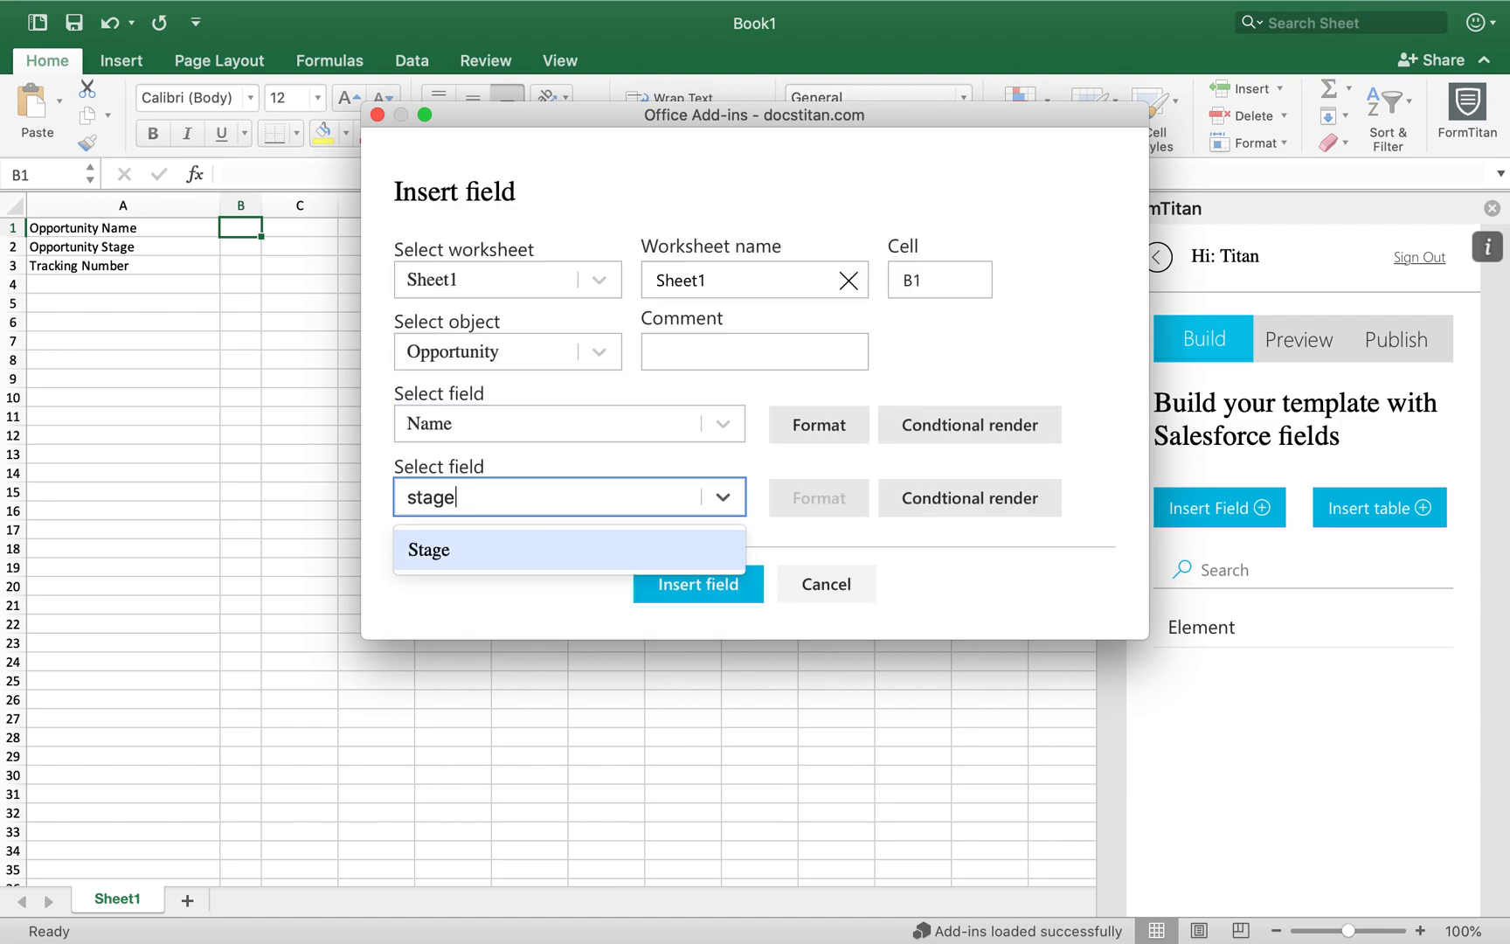
left_click(458, 542)
left_click(476, 568)
type("track")
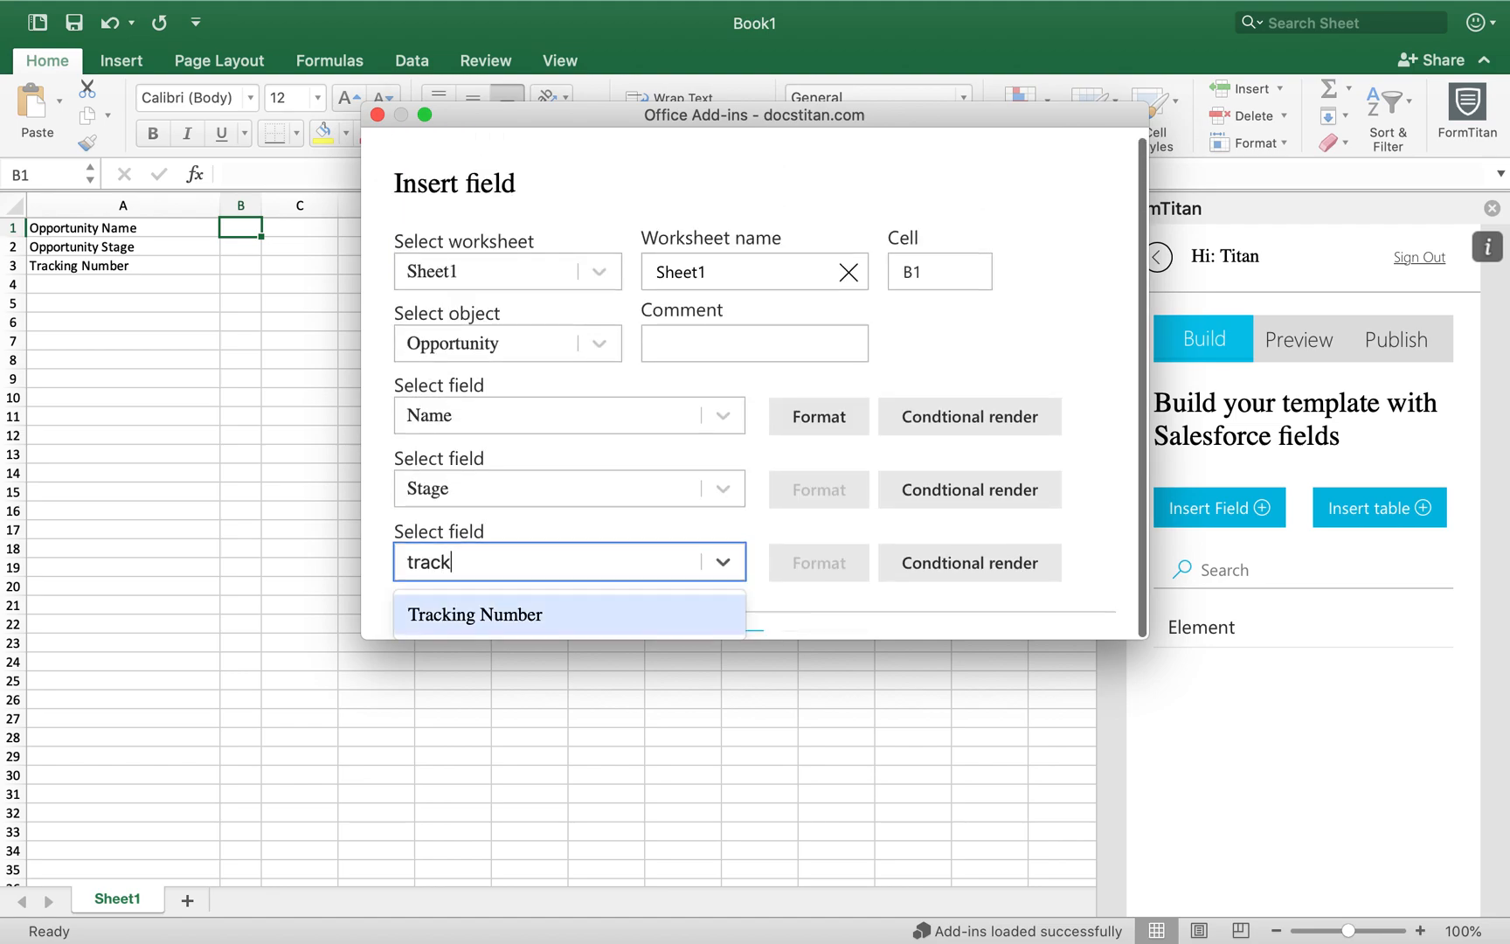
left_click(495, 617)
scroll(760, 550, "down", 3)
left_click(729, 564)
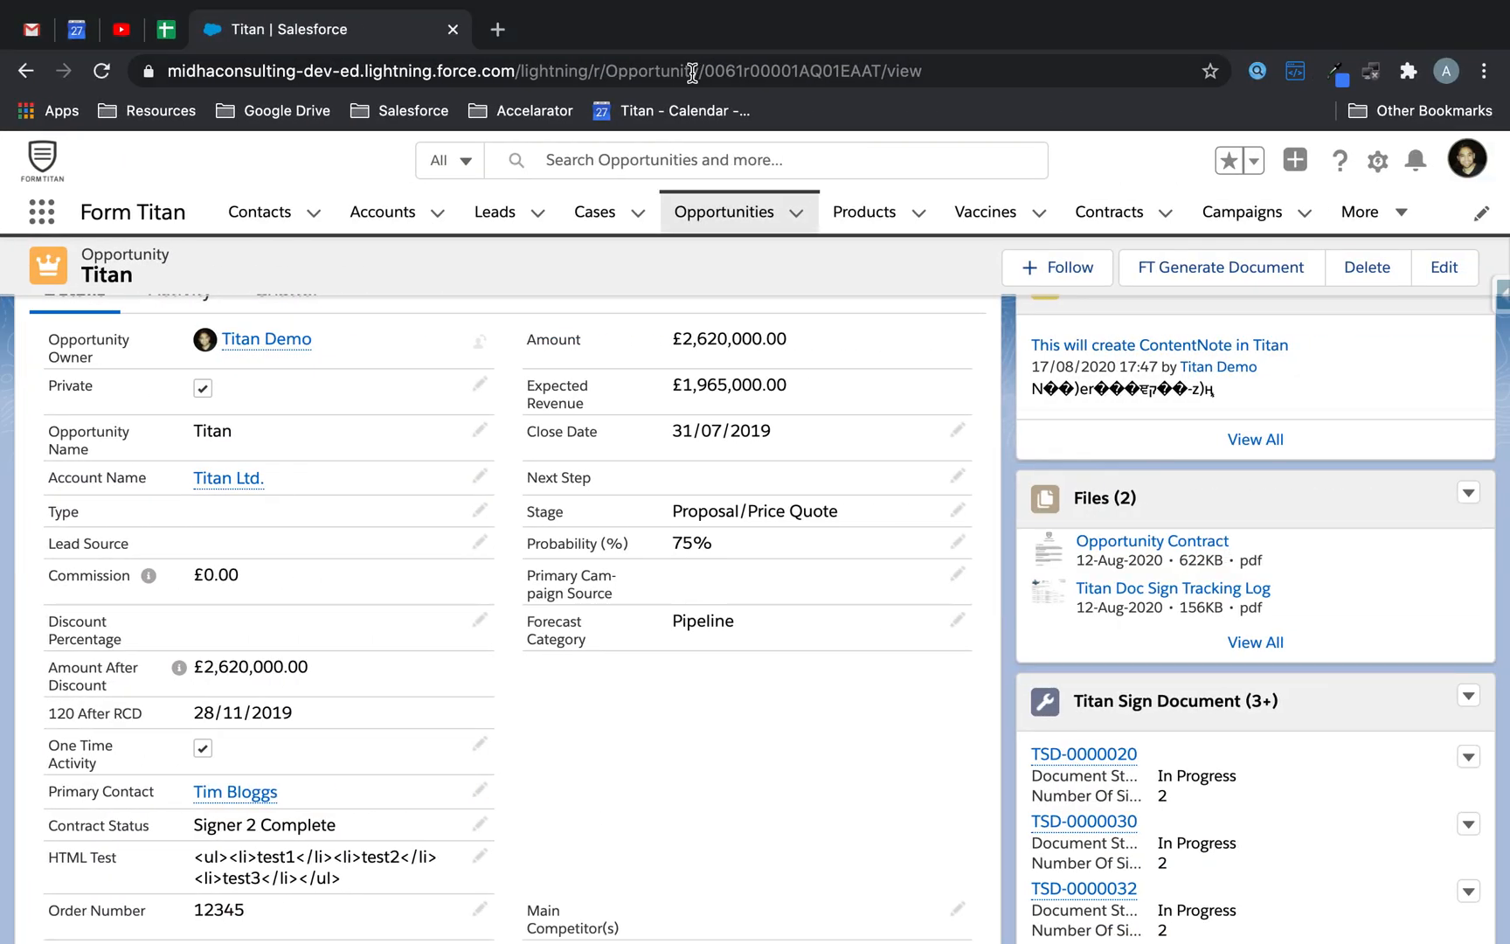
Copy the Titan opportunity's record ID from its Salesforce web address and return to Excel
double_click(769, 69)
key("super+c")
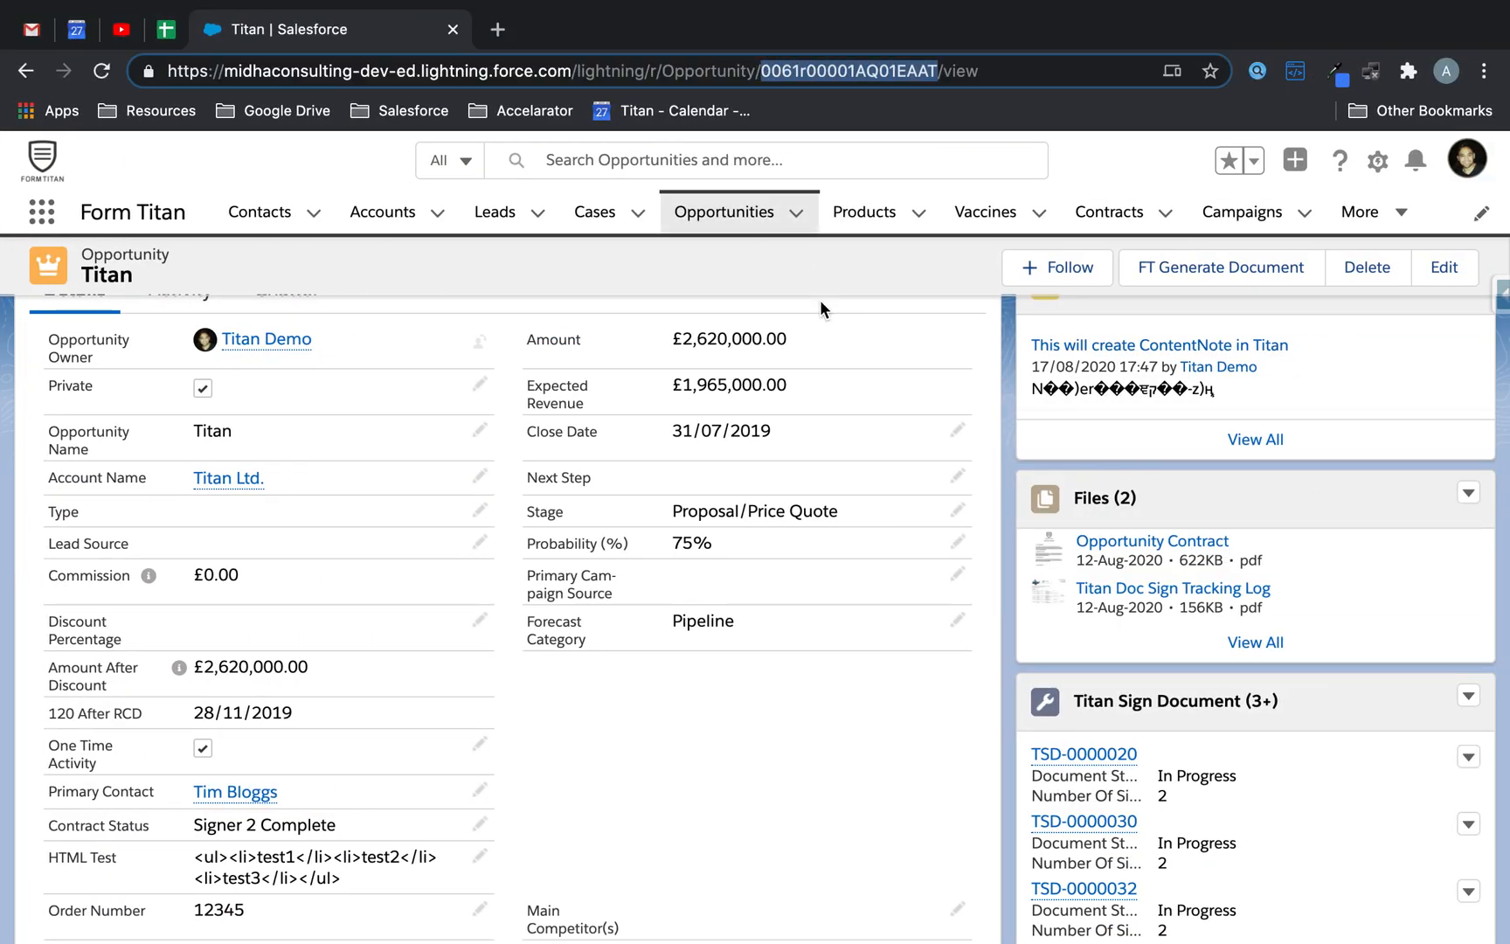
key("ctrl+Left")
Open the Opportunity filter for the template preview and set its condition field to Opportunity ID
left_click(1323, 337)
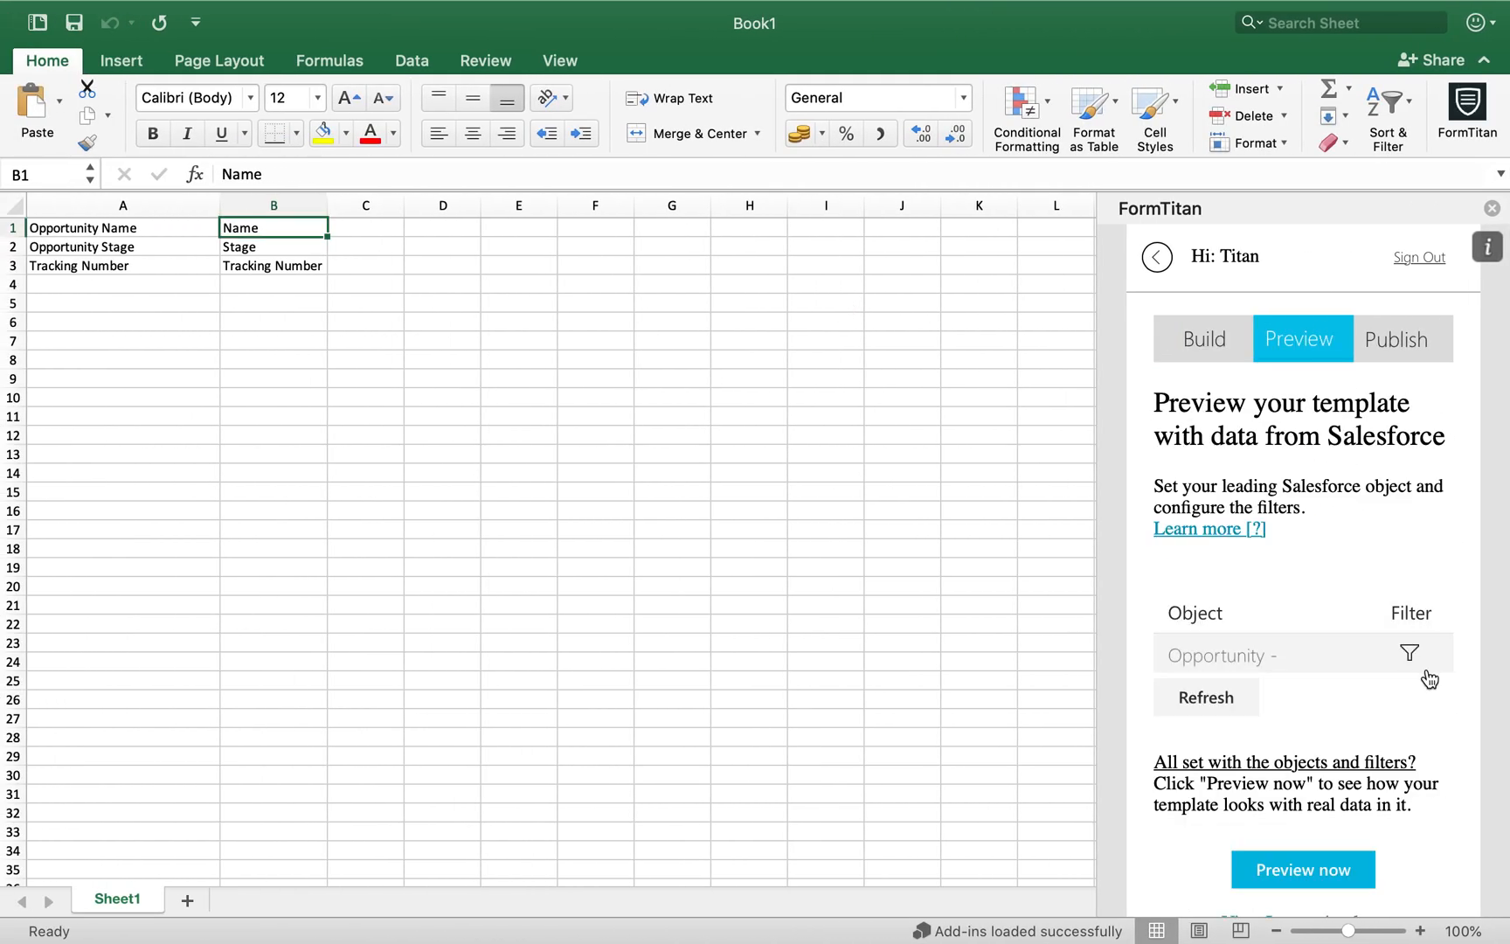
left_click(1409, 653)
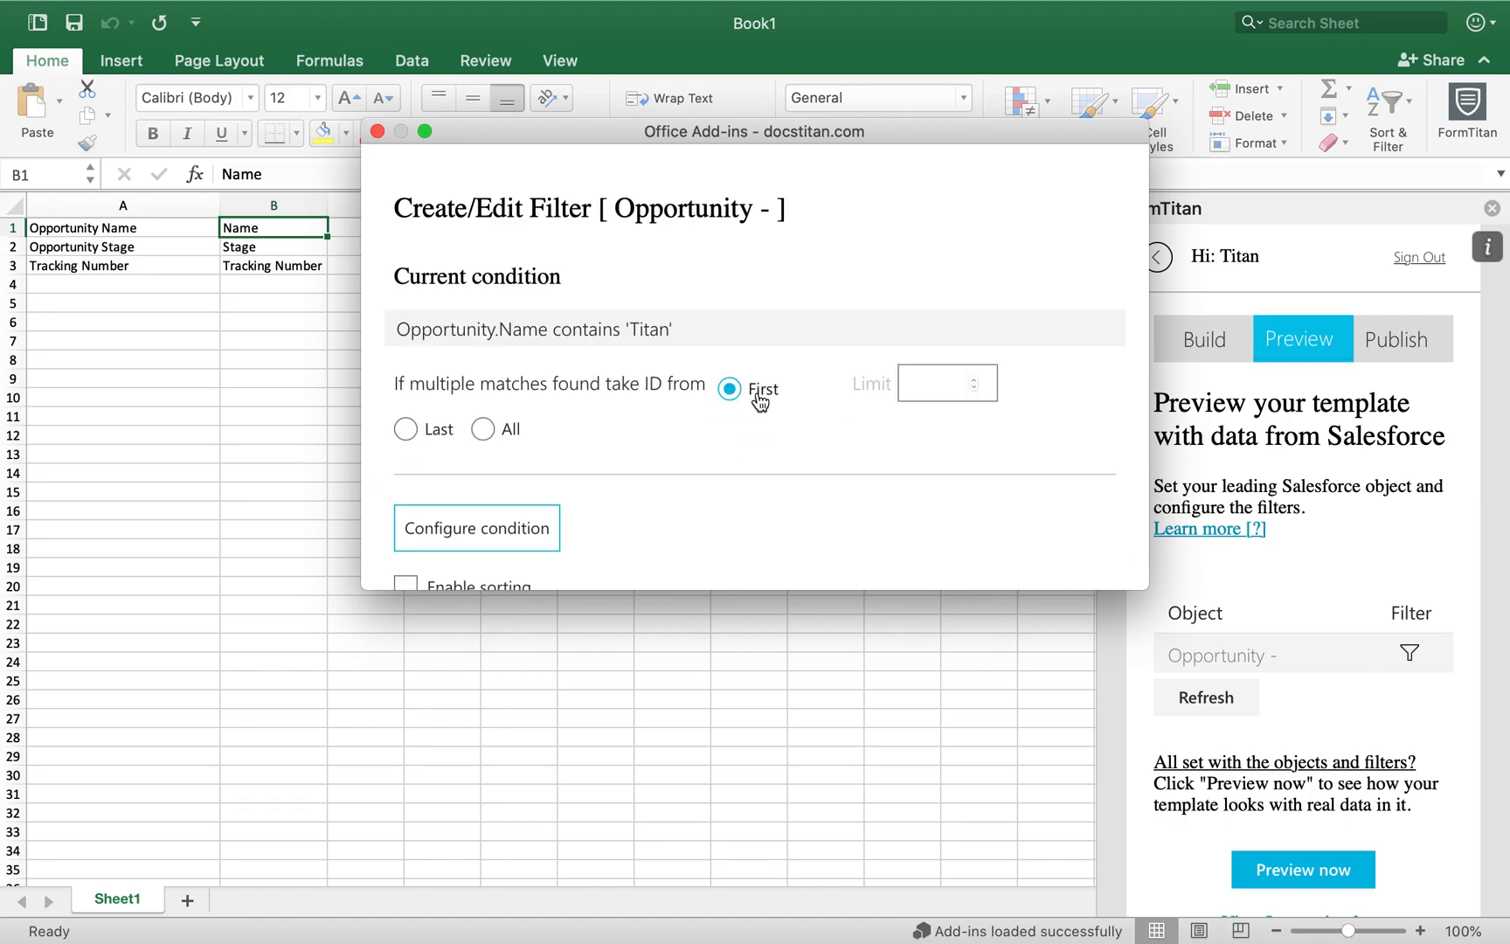
left_click(492, 542)
left_click(577, 262)
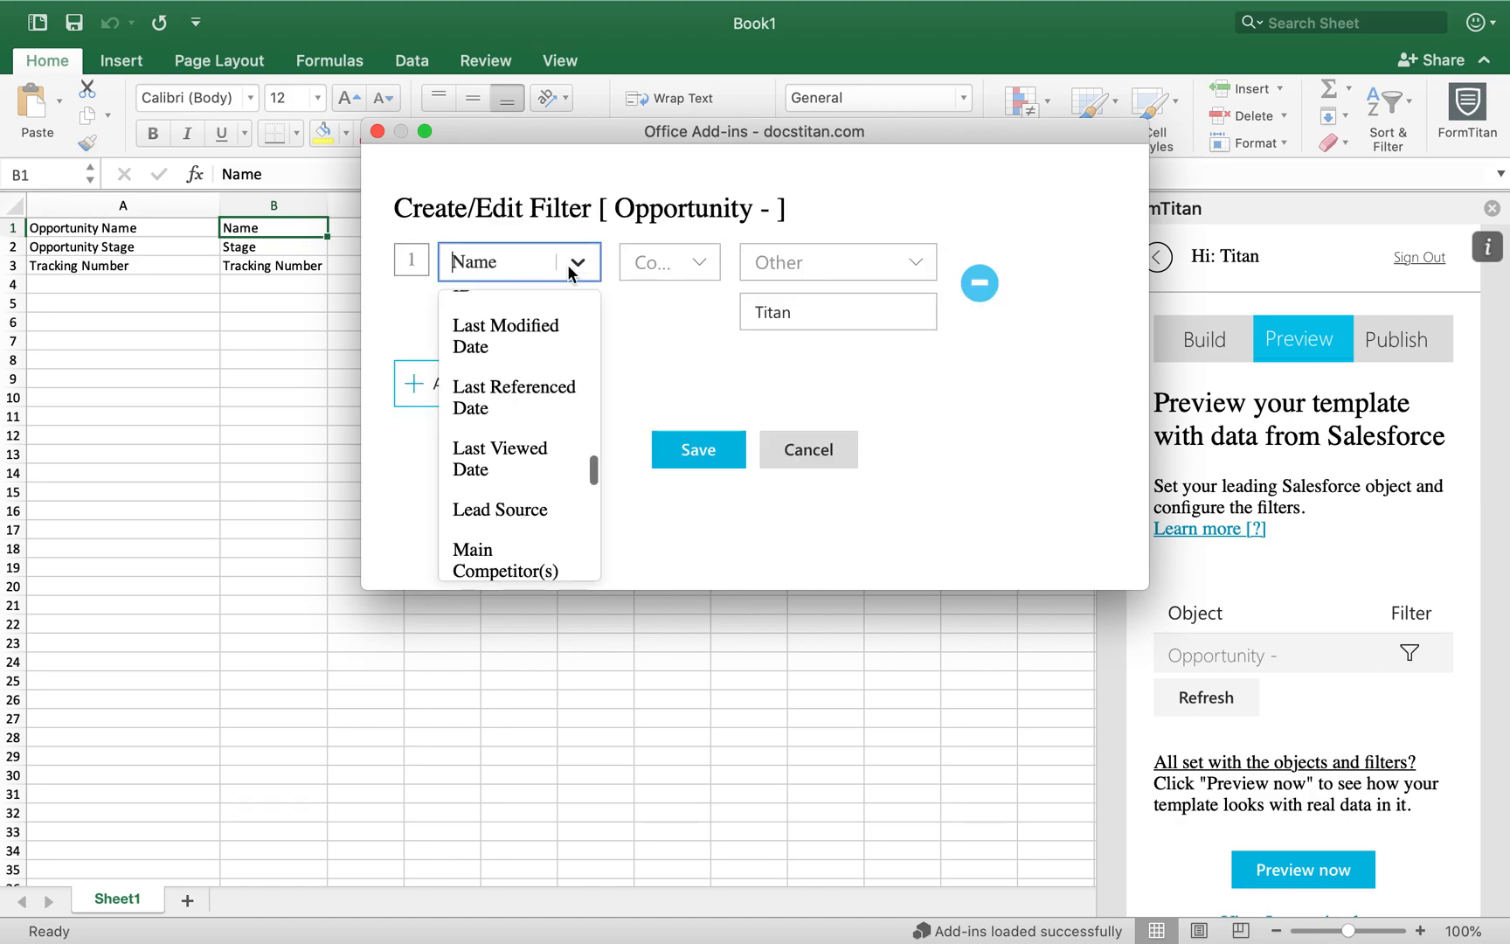
scroll(529, 419, "down", 5)
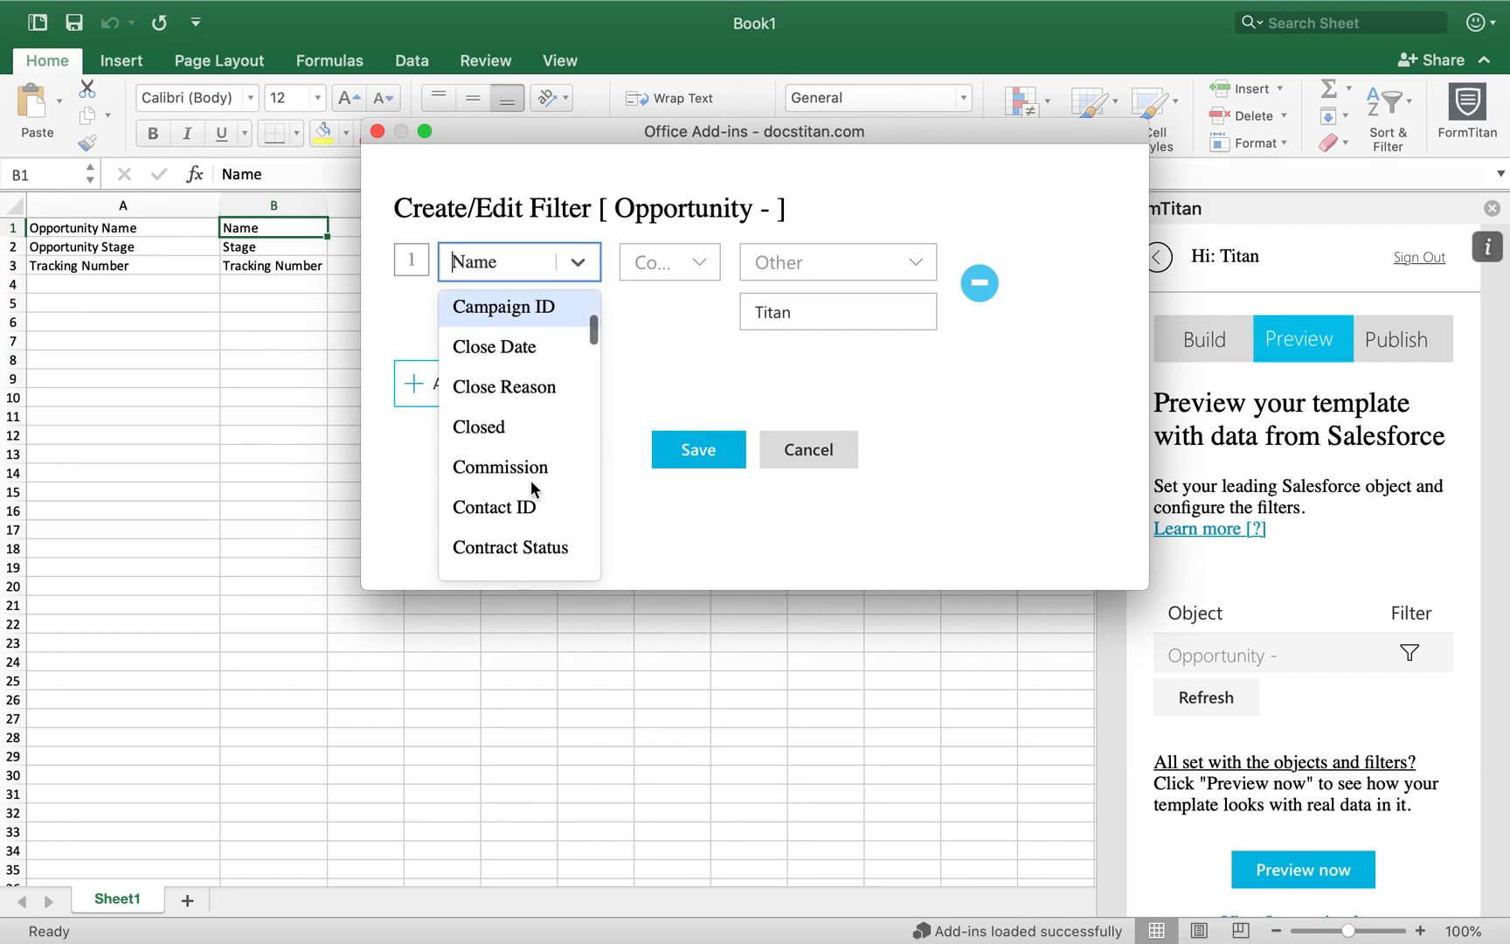
type("oppo")
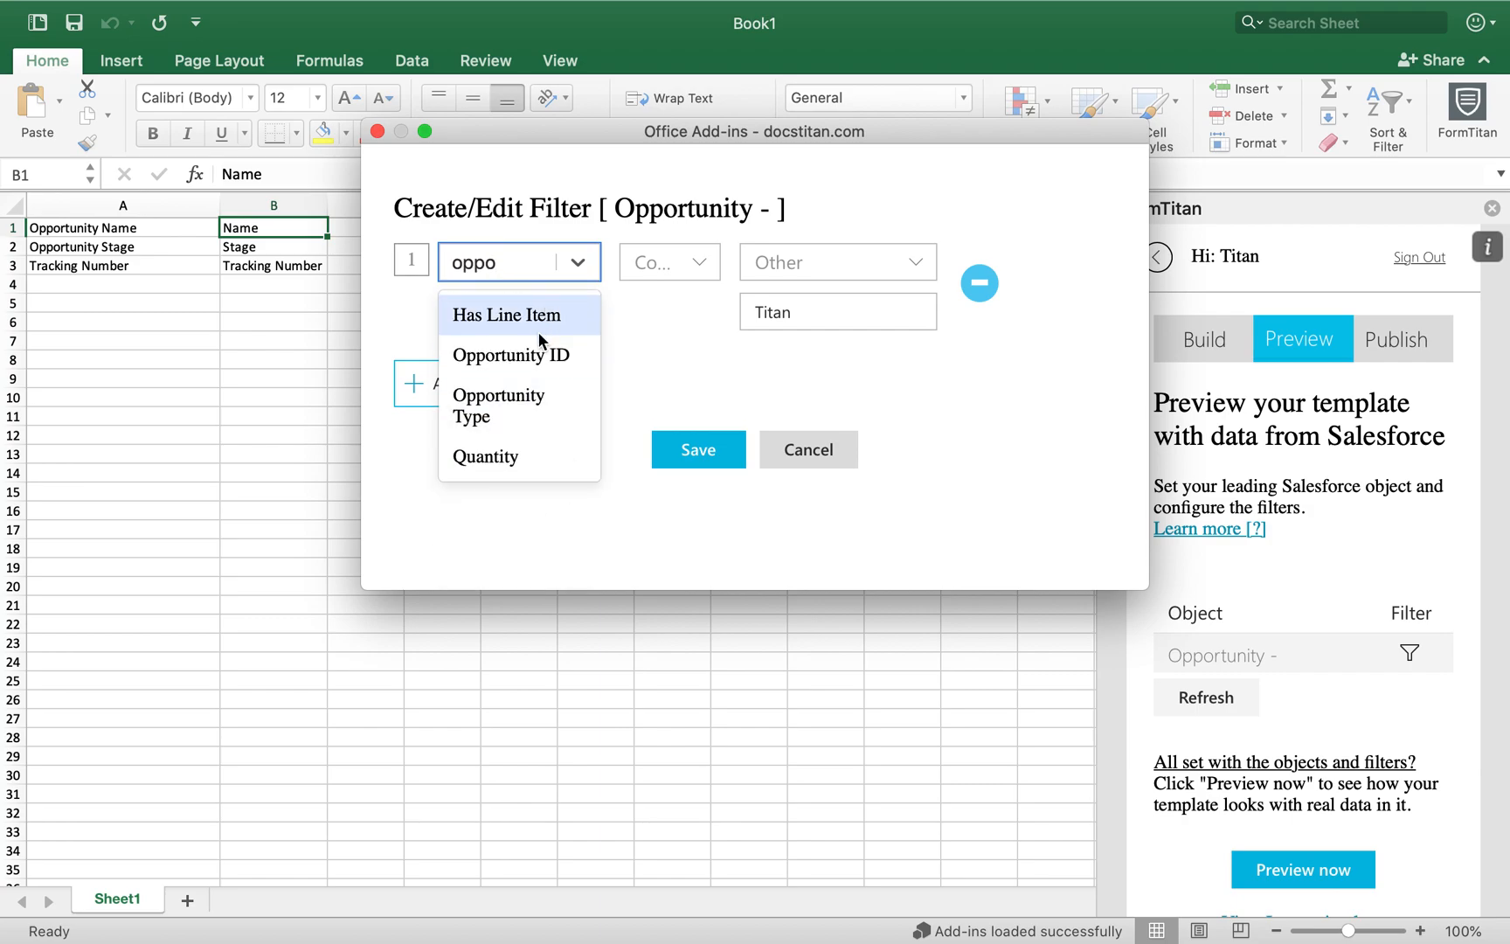
left_click(539, 351)
Replace the filter condition's value with the copied record ID and save the condition and the filter
triple_click(880, 317)
key("super+v")
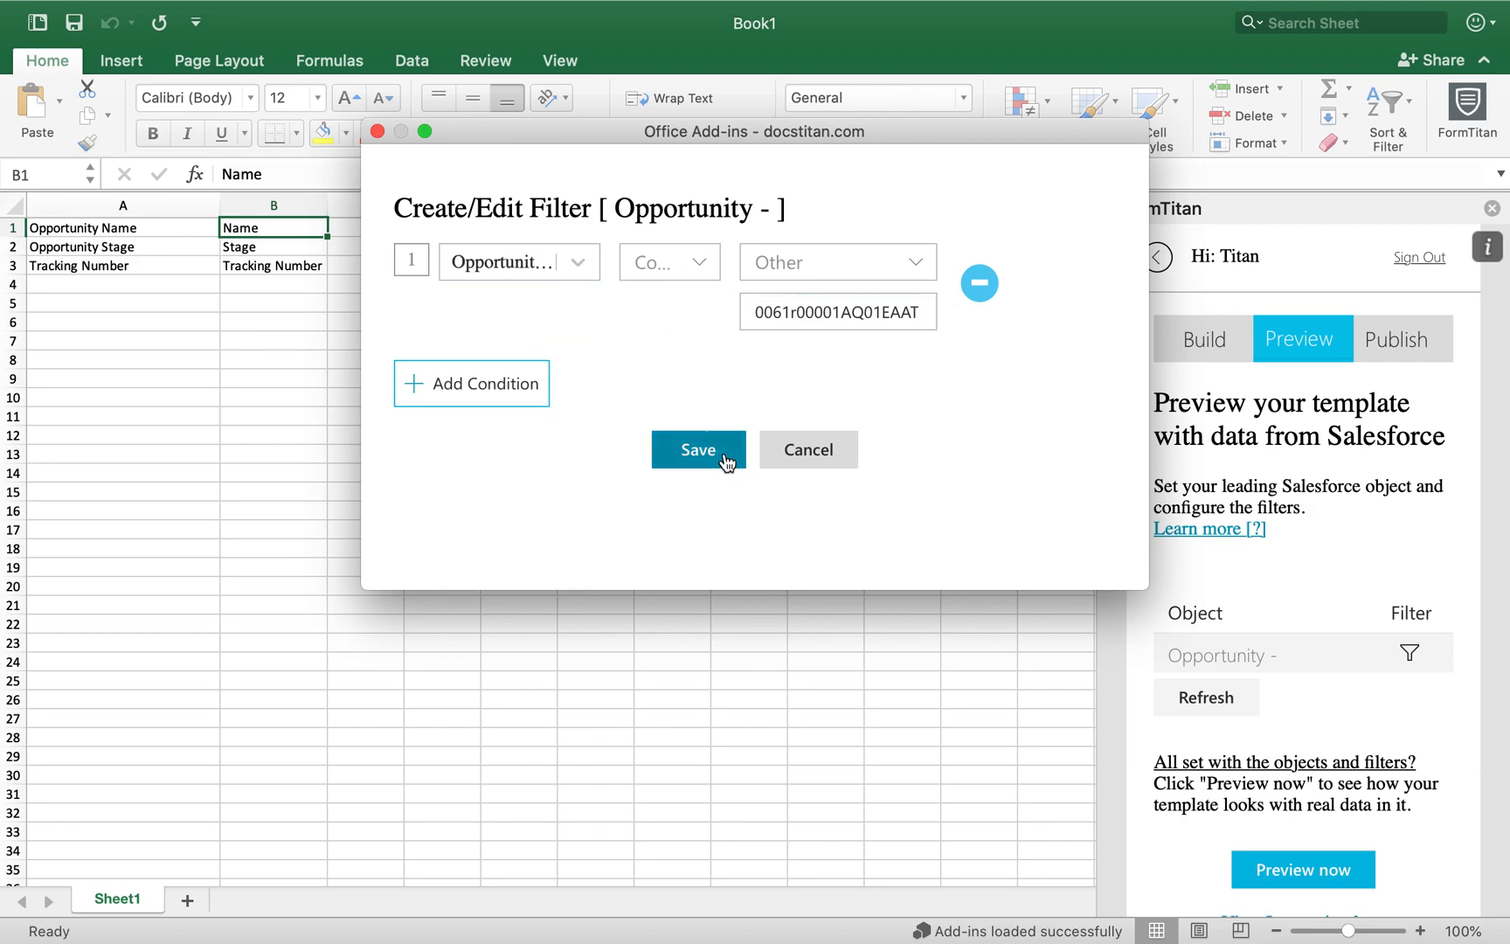
left_click(727, 456)
left_click(694, 544)
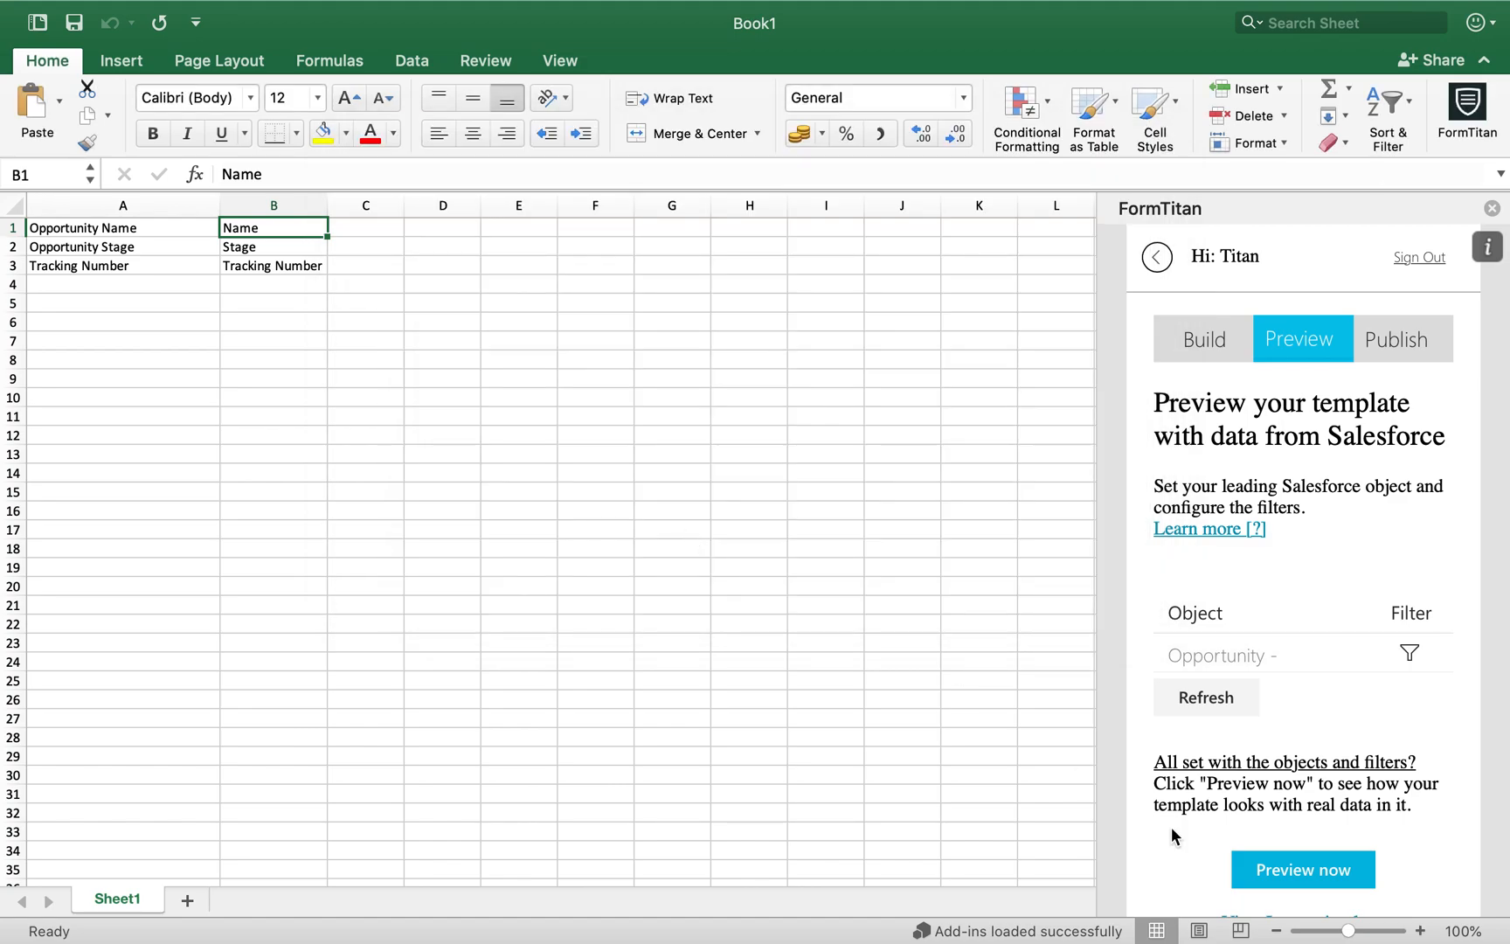
Preview the template with Salesforce data and close the generated workbook without saving
left_click(1326, 870)
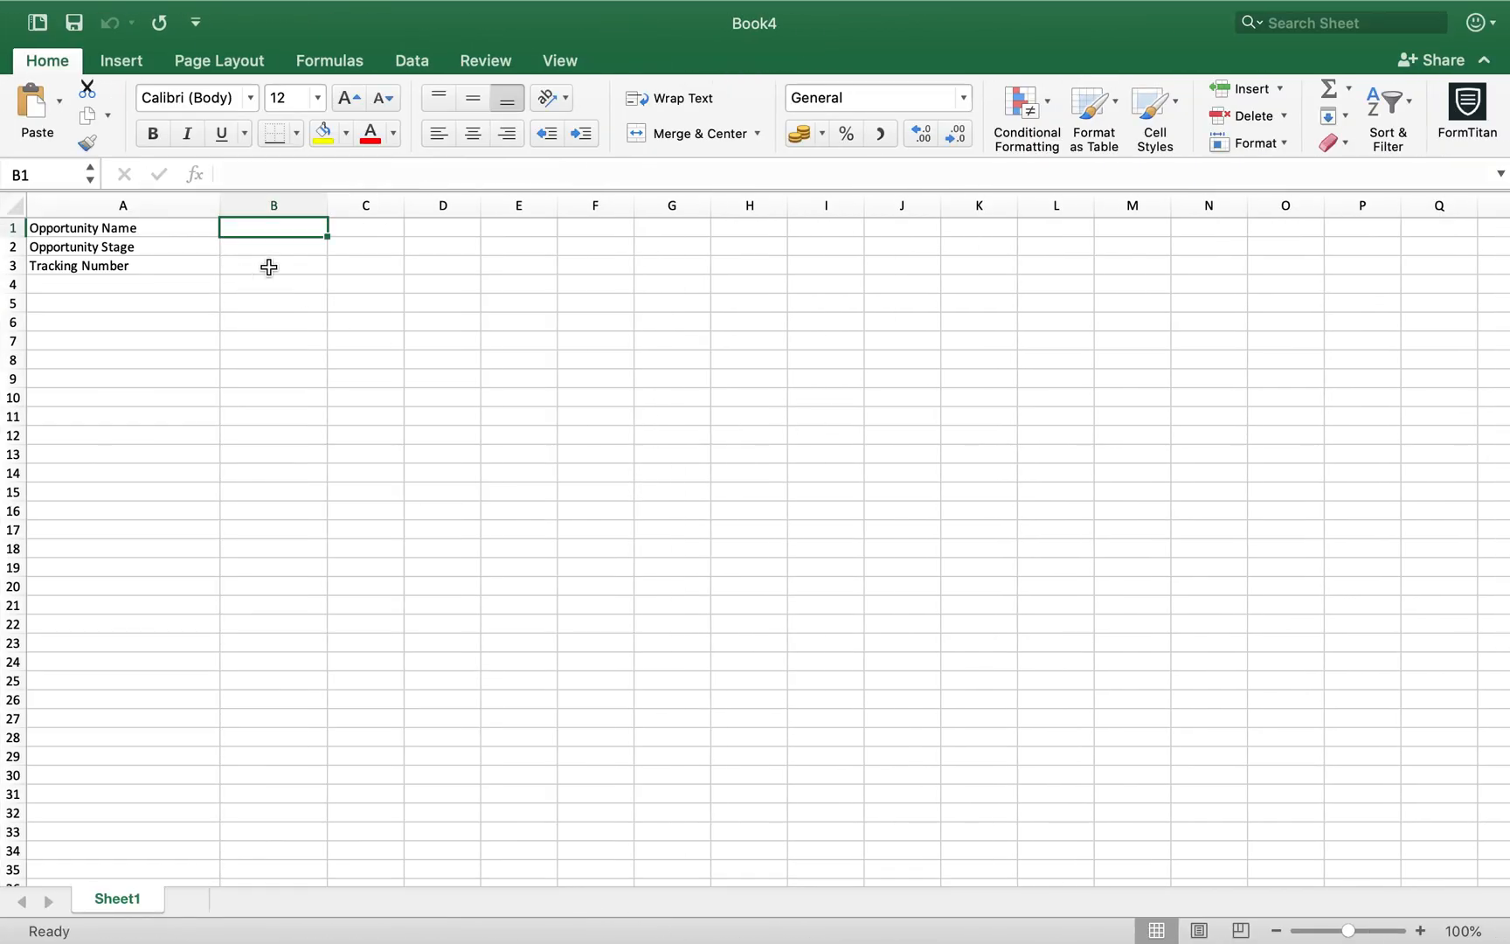
mouse_move(160, 7)
left_click(22, 54)
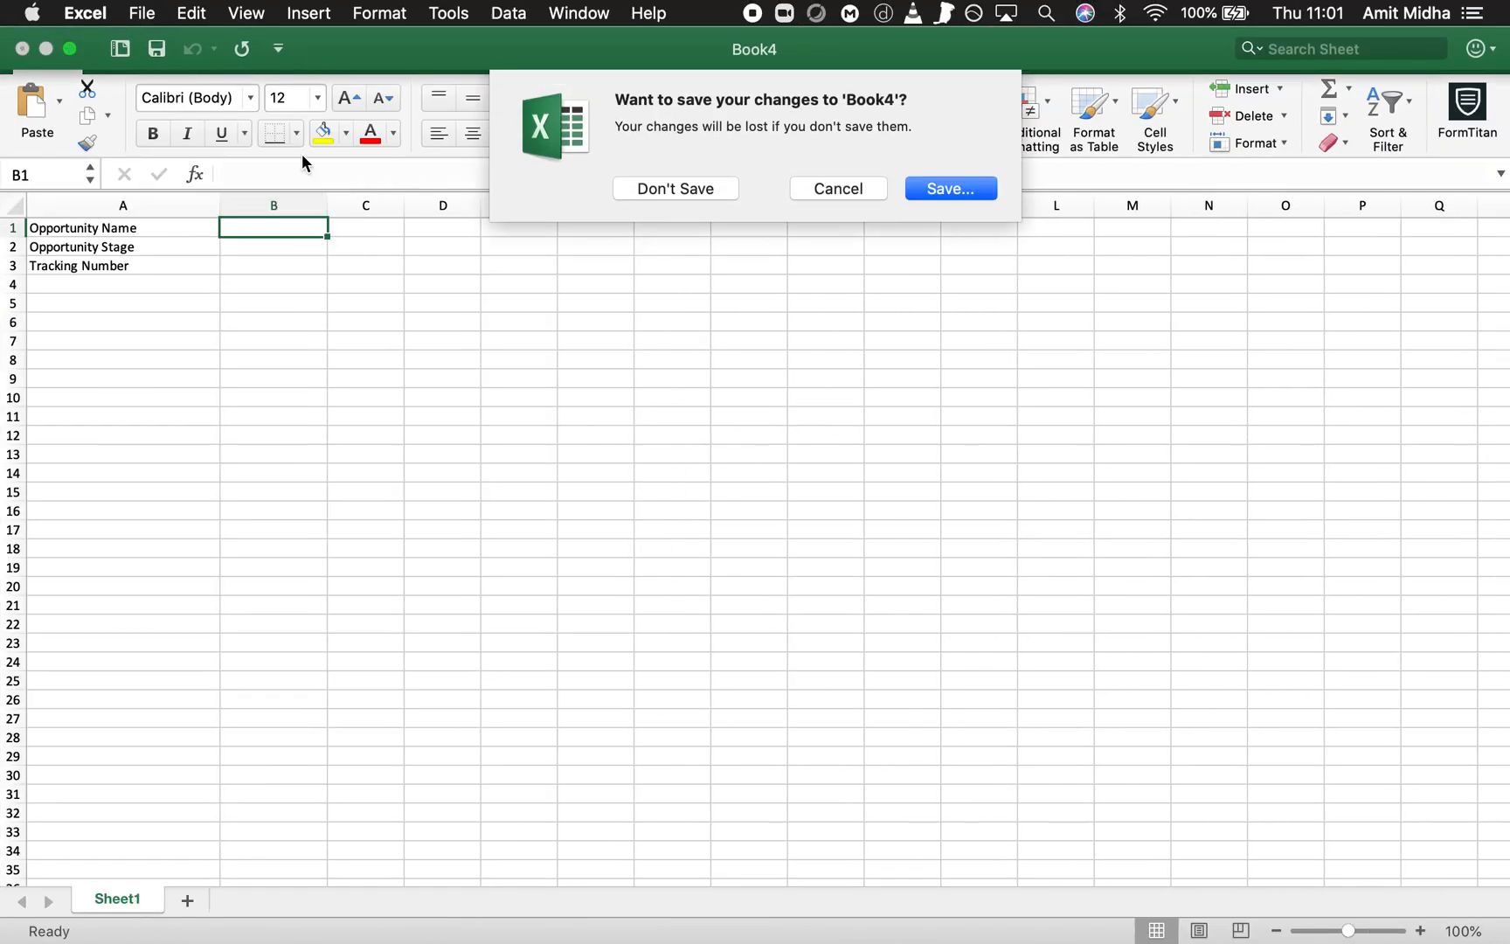
left_click(690, 155)
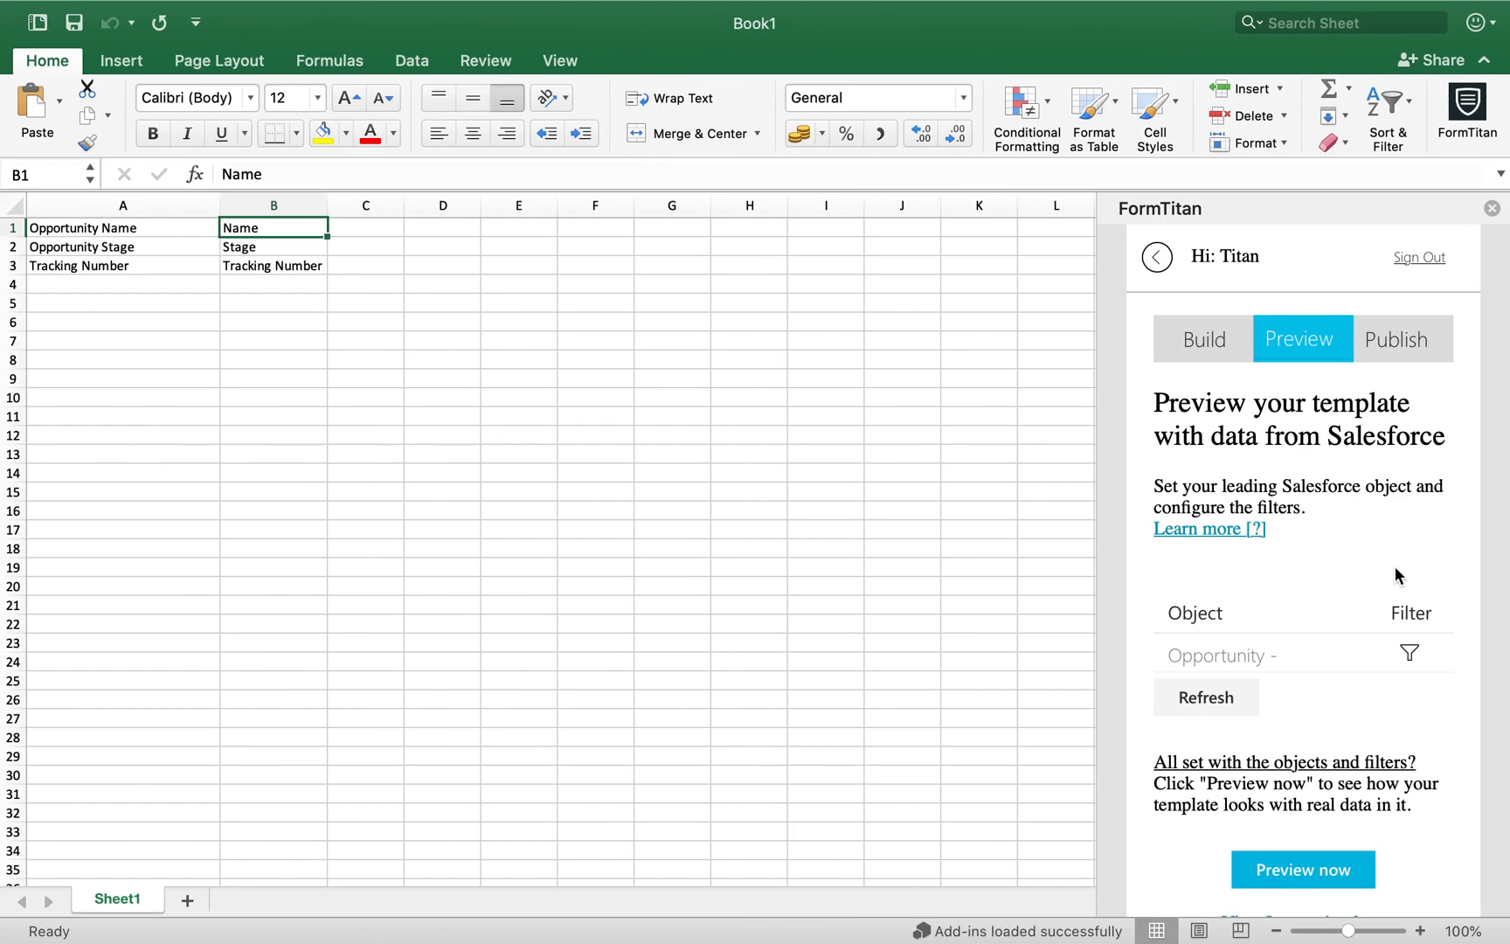
Change the Opportunity filter's condition operator to Equals and save the condition and the filter
left_click(1409, 654)
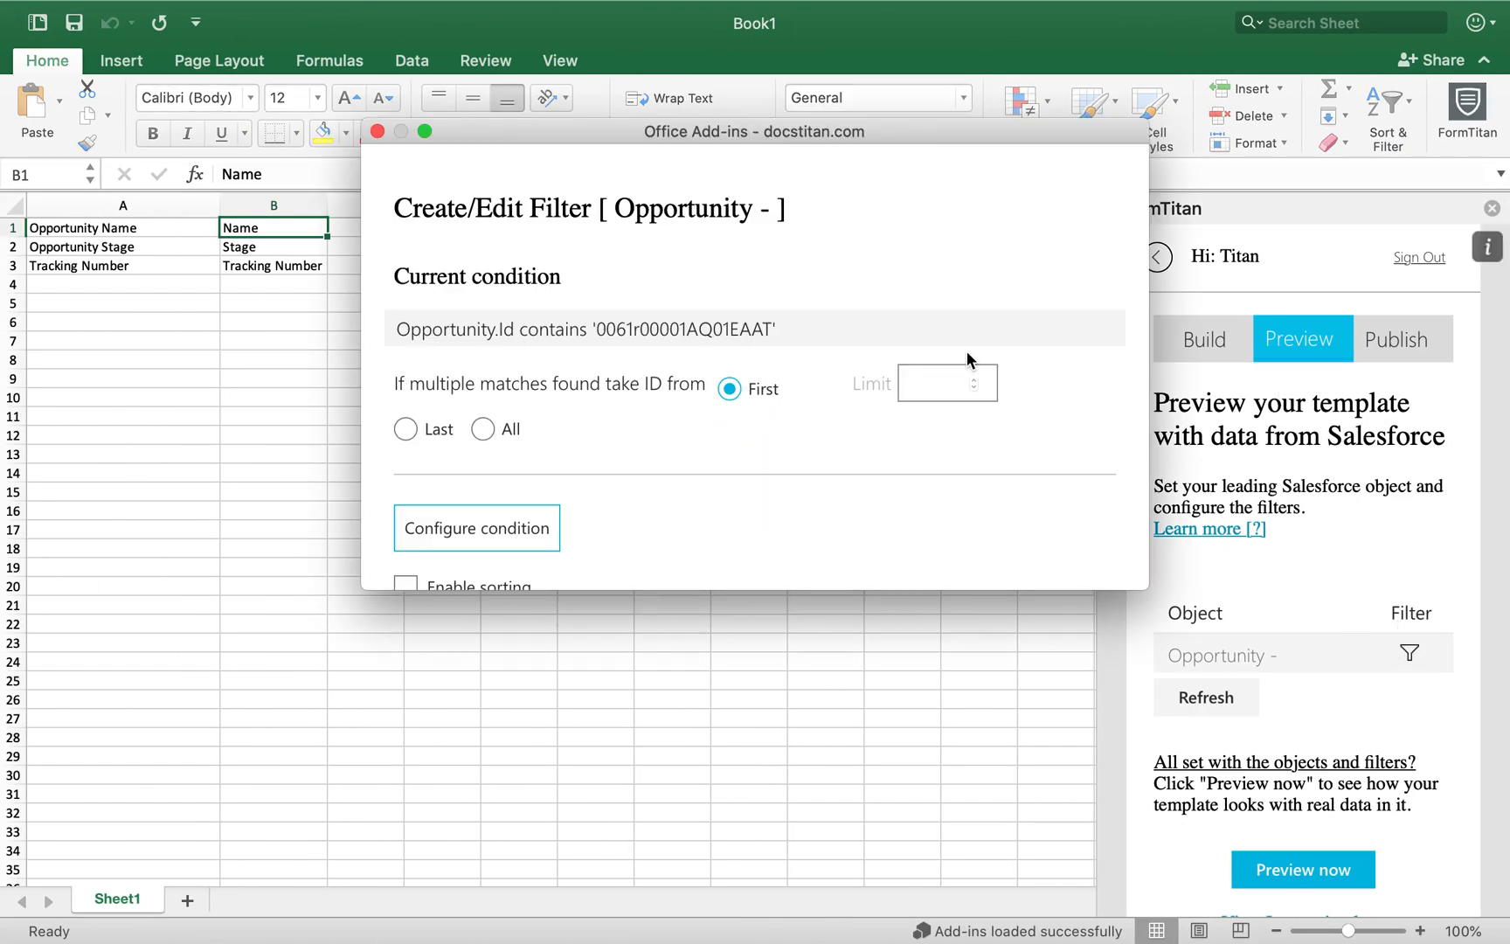
left_click(493, 529)
left_click(665, 261)
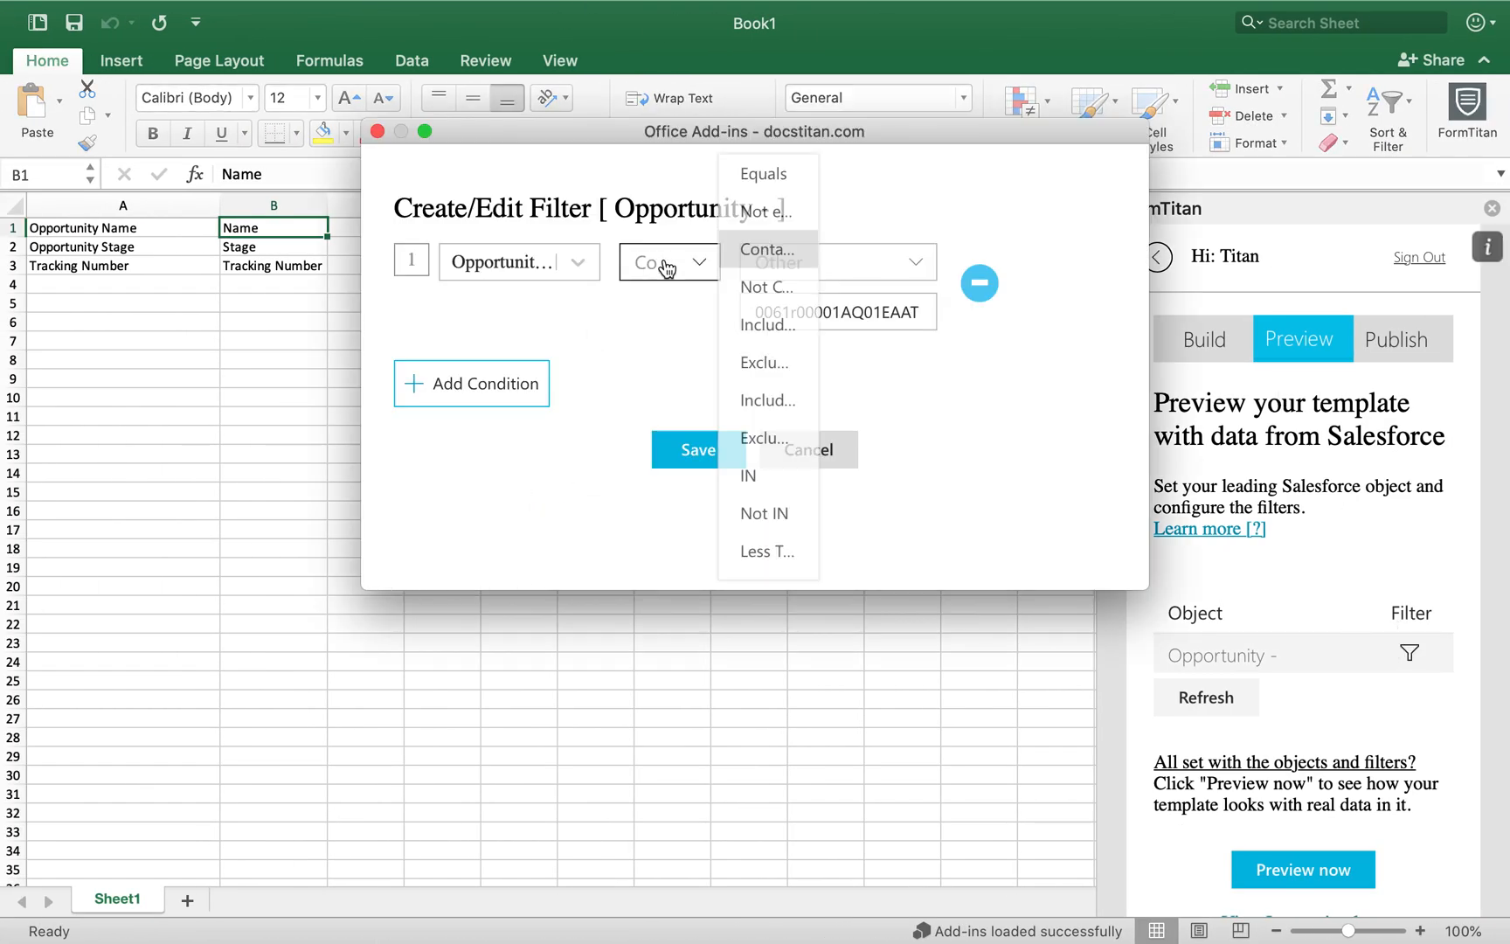
left_click(767, 173)
left_click(704, 446)
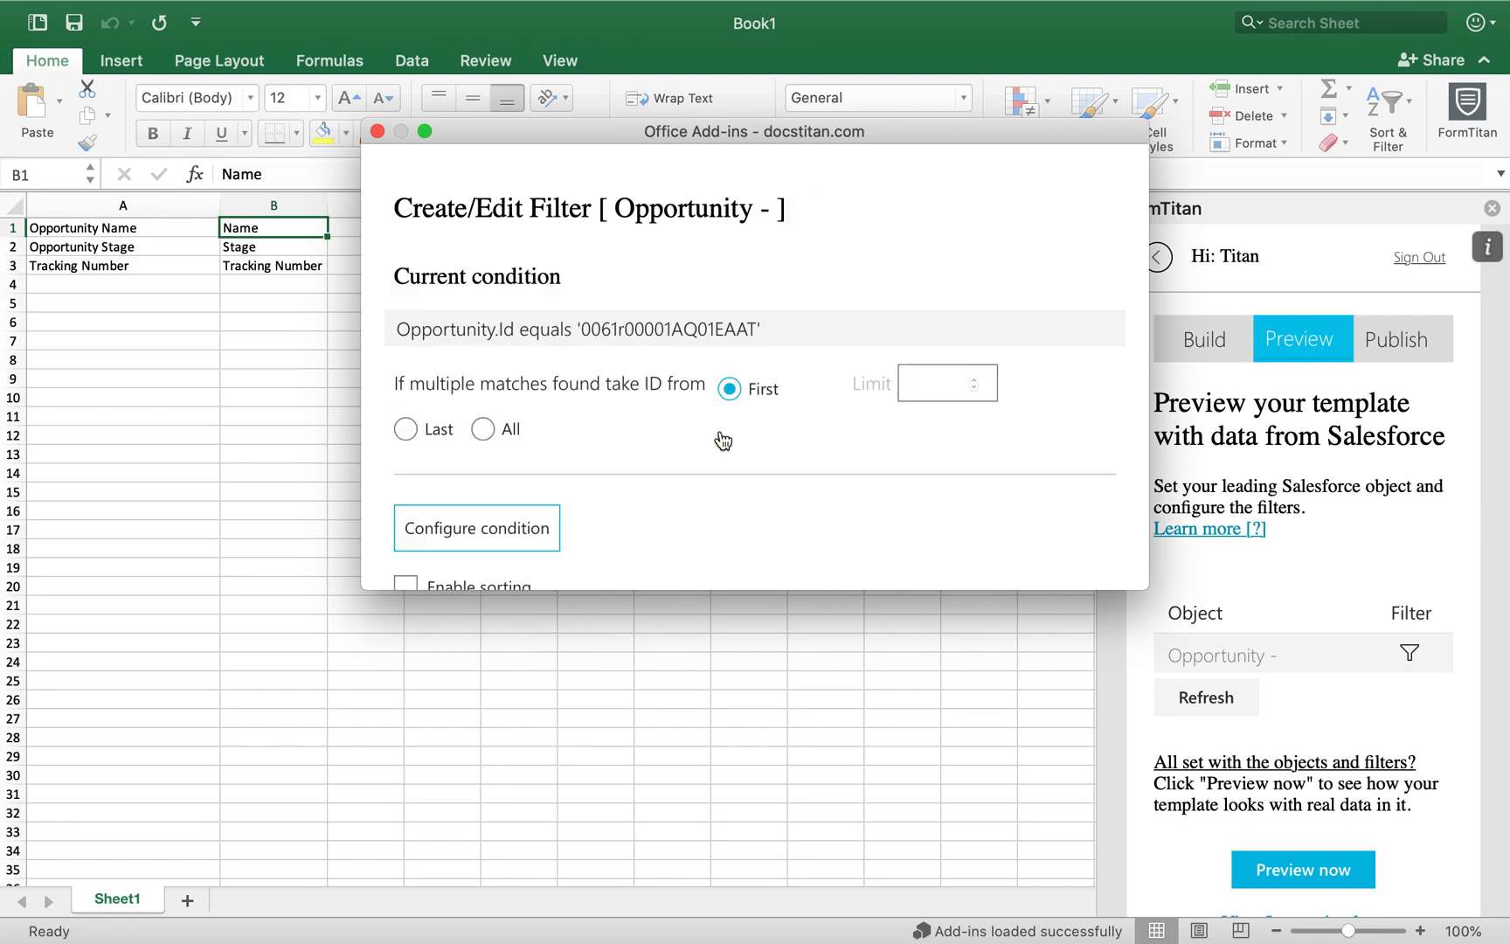
scroll(731, 492, "down", 2)
left_click(698, 548)
Preview the template again, check the Tracking Number cell B3, and close the preview workbook without saving
left_click(1324, 869)
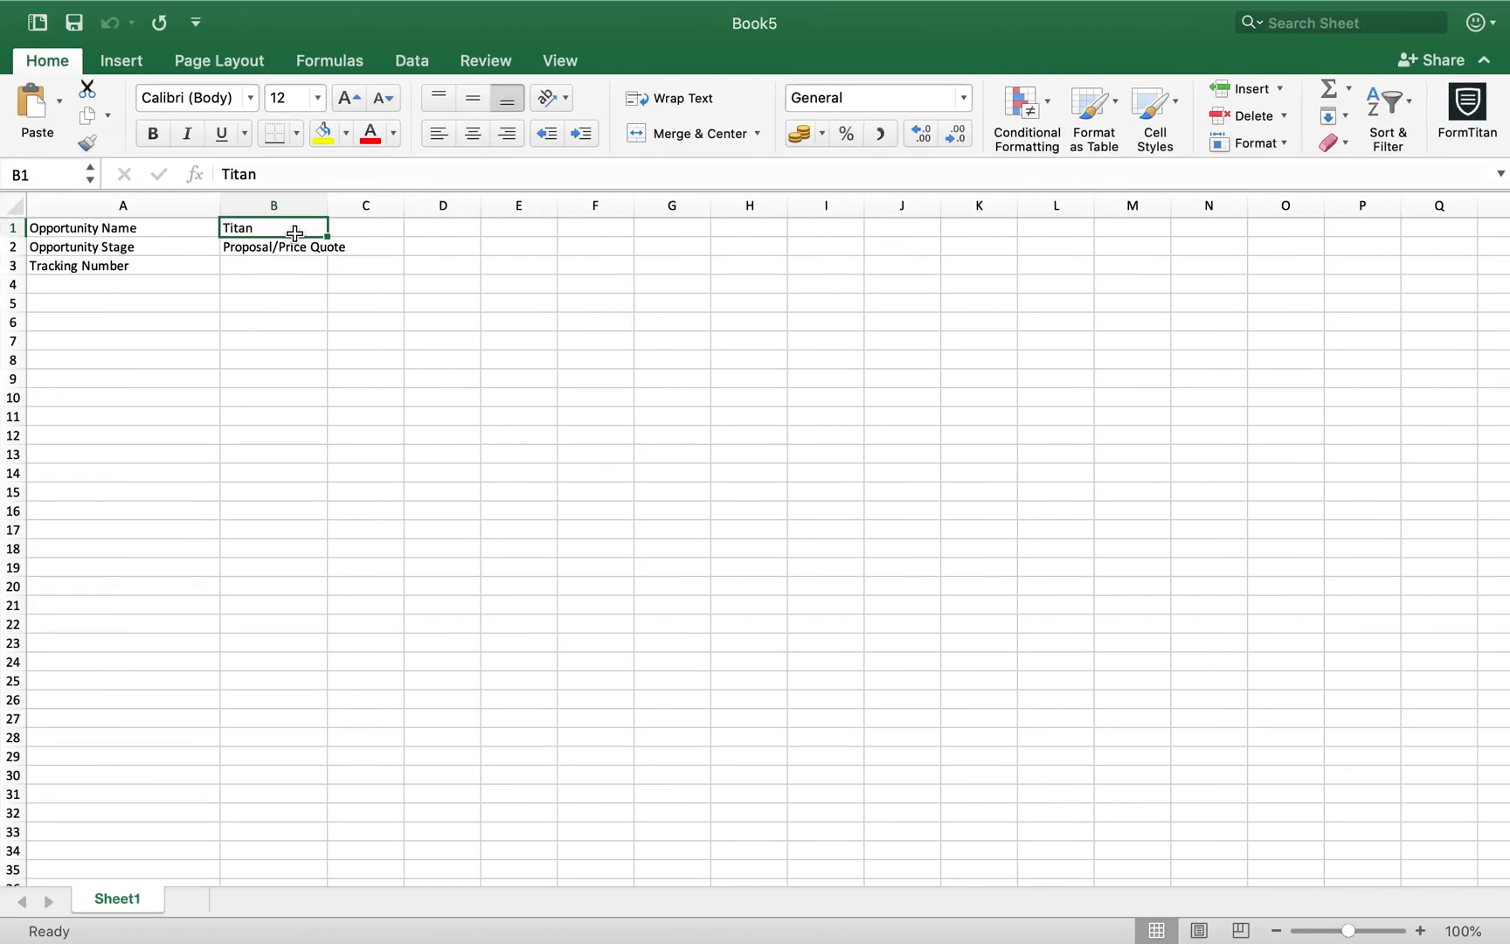
left_click(272, 269)
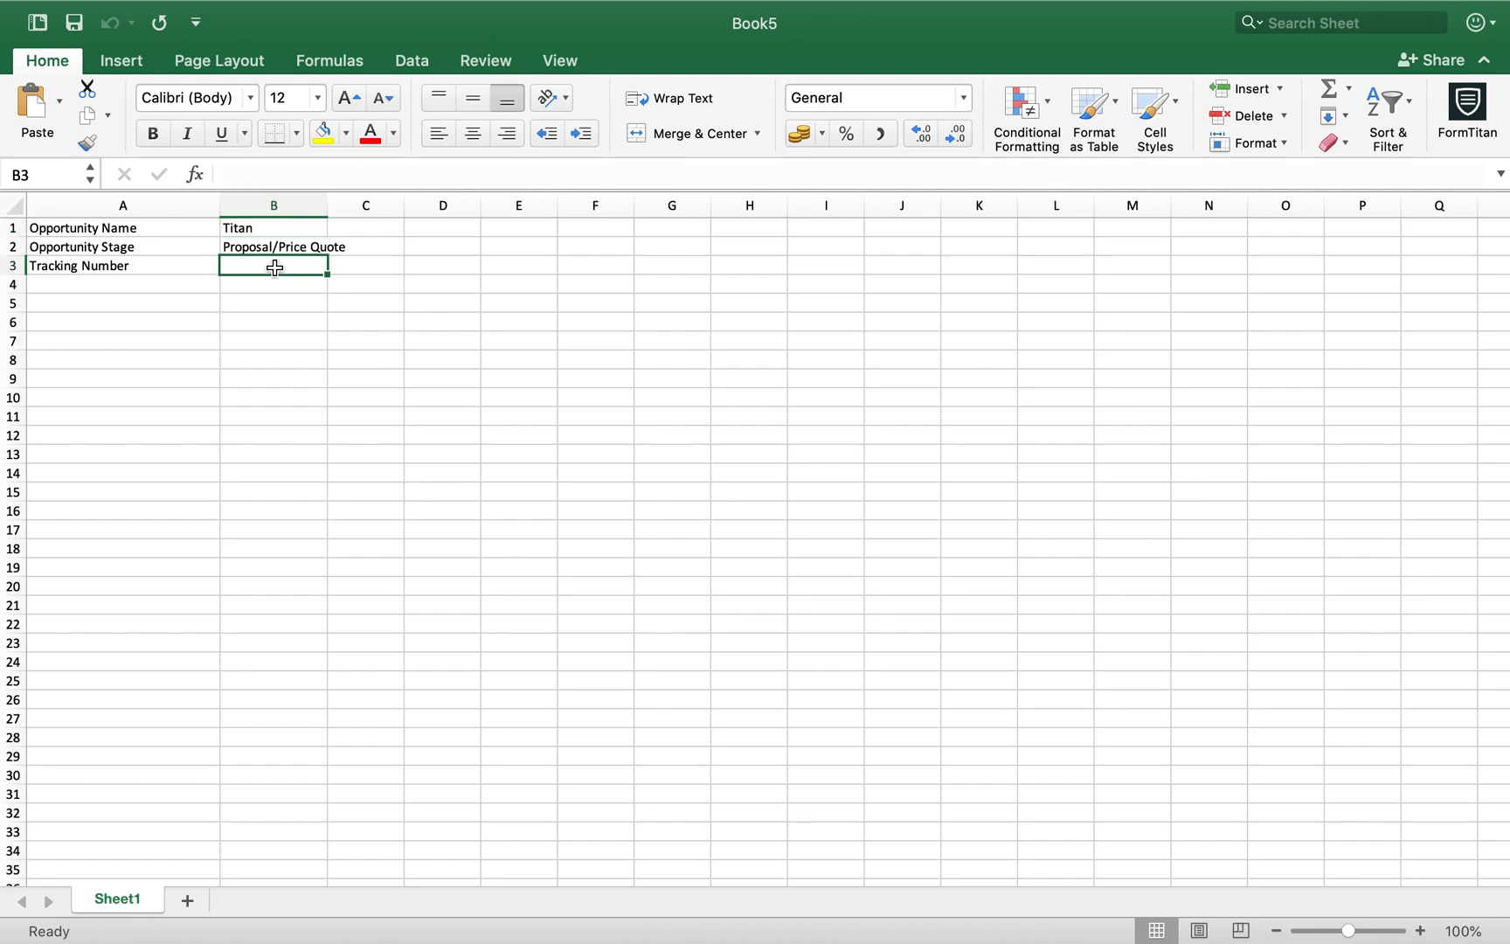
mouse_move(77, 32)
left_click(23, 50)
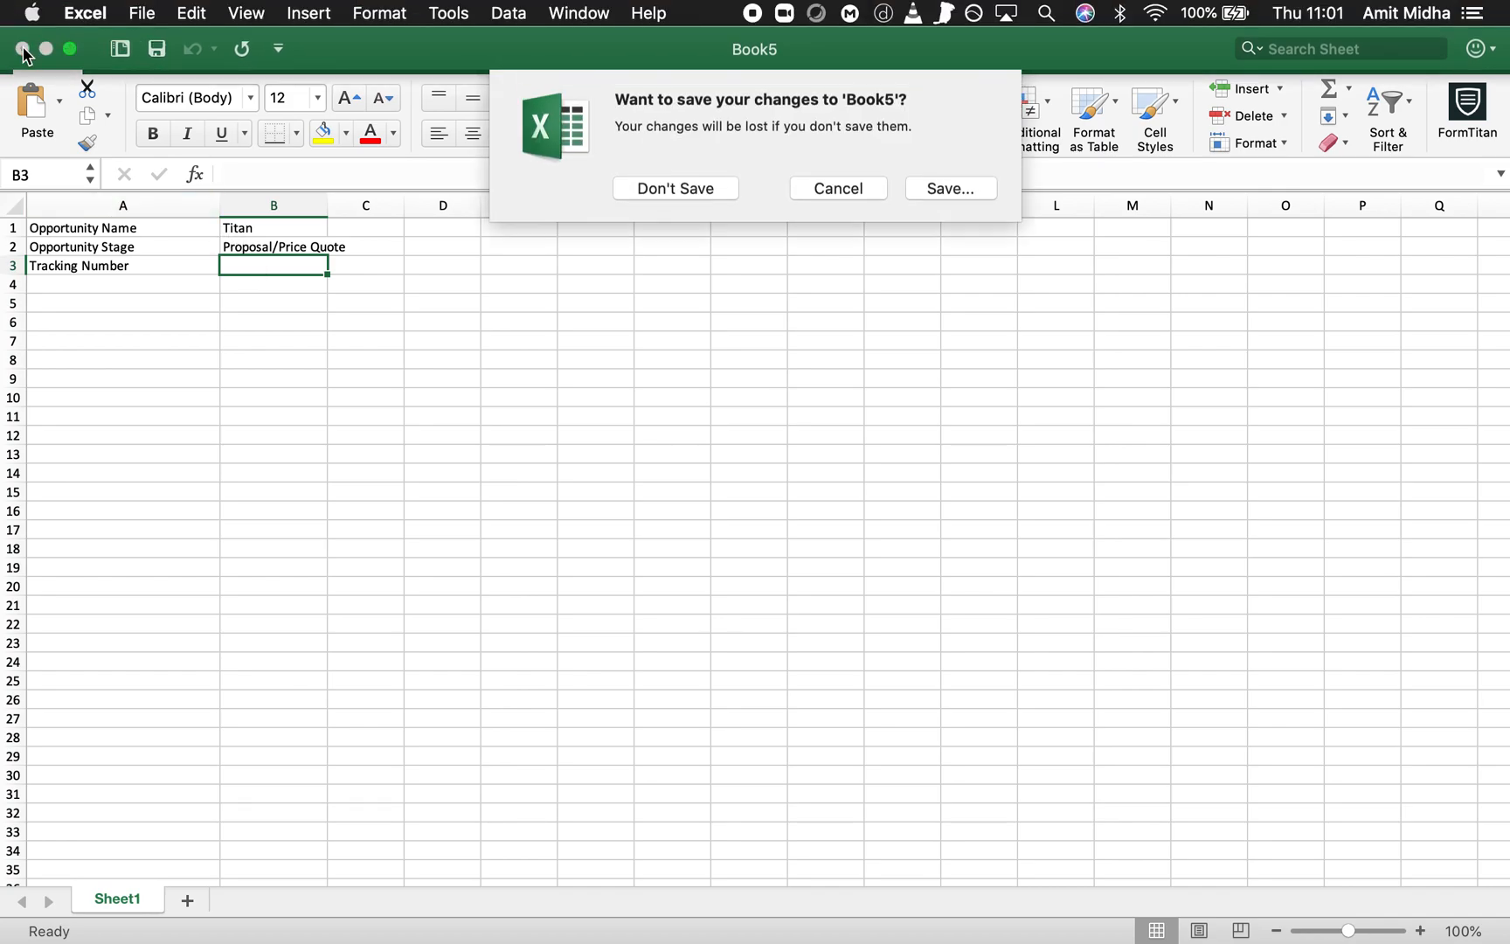
left_click(665, 185)
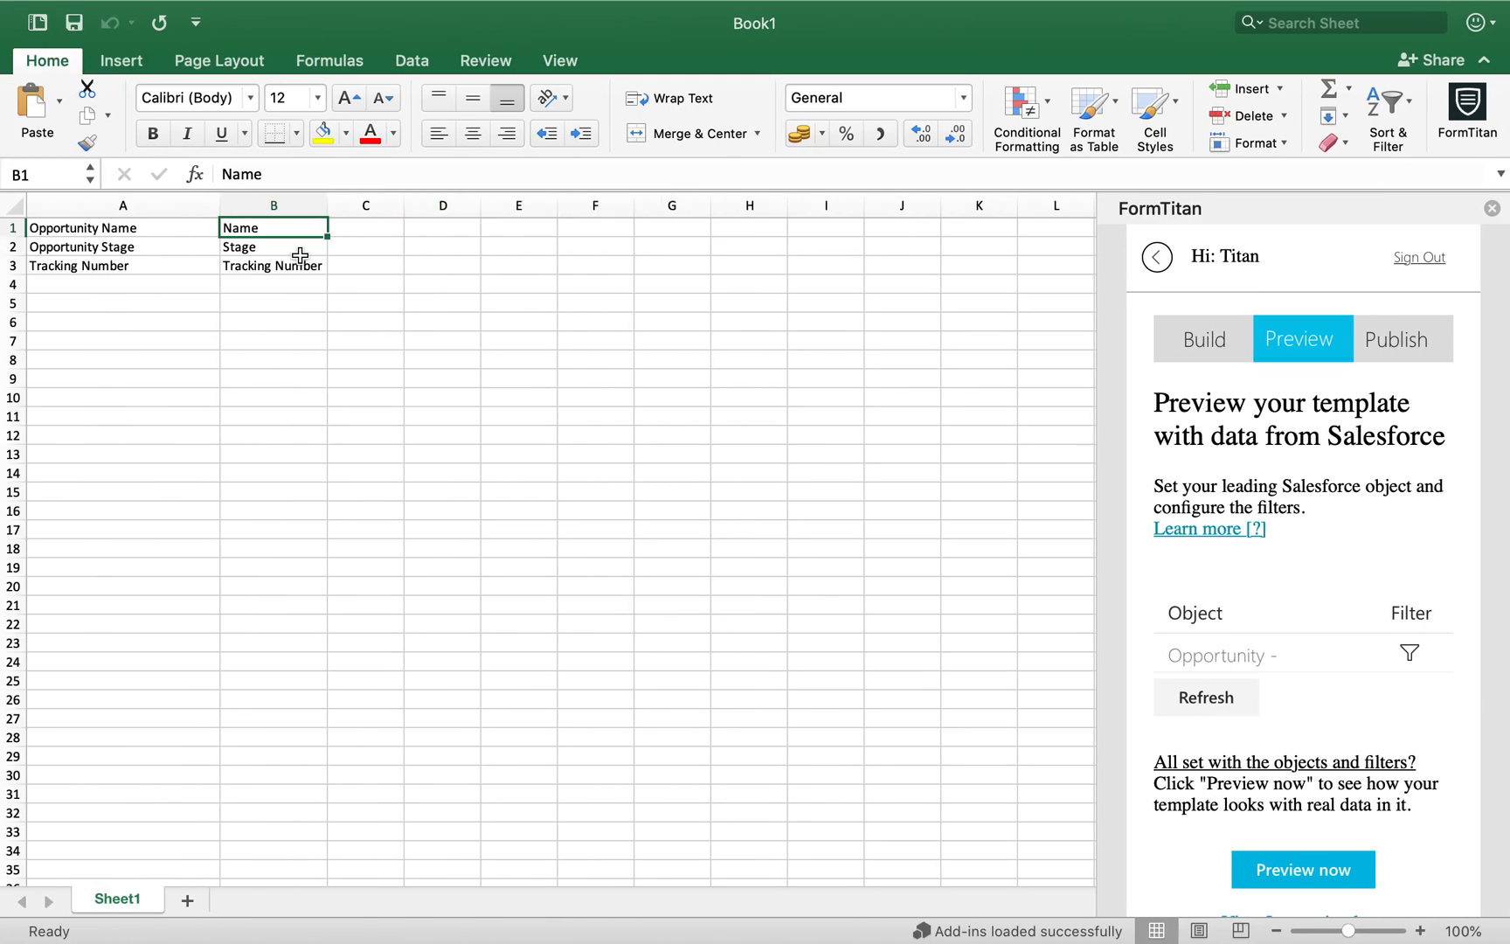
Open the Tracking Number field element in B3 for editing and add a conditional render rule to it
left_click(287, 269)
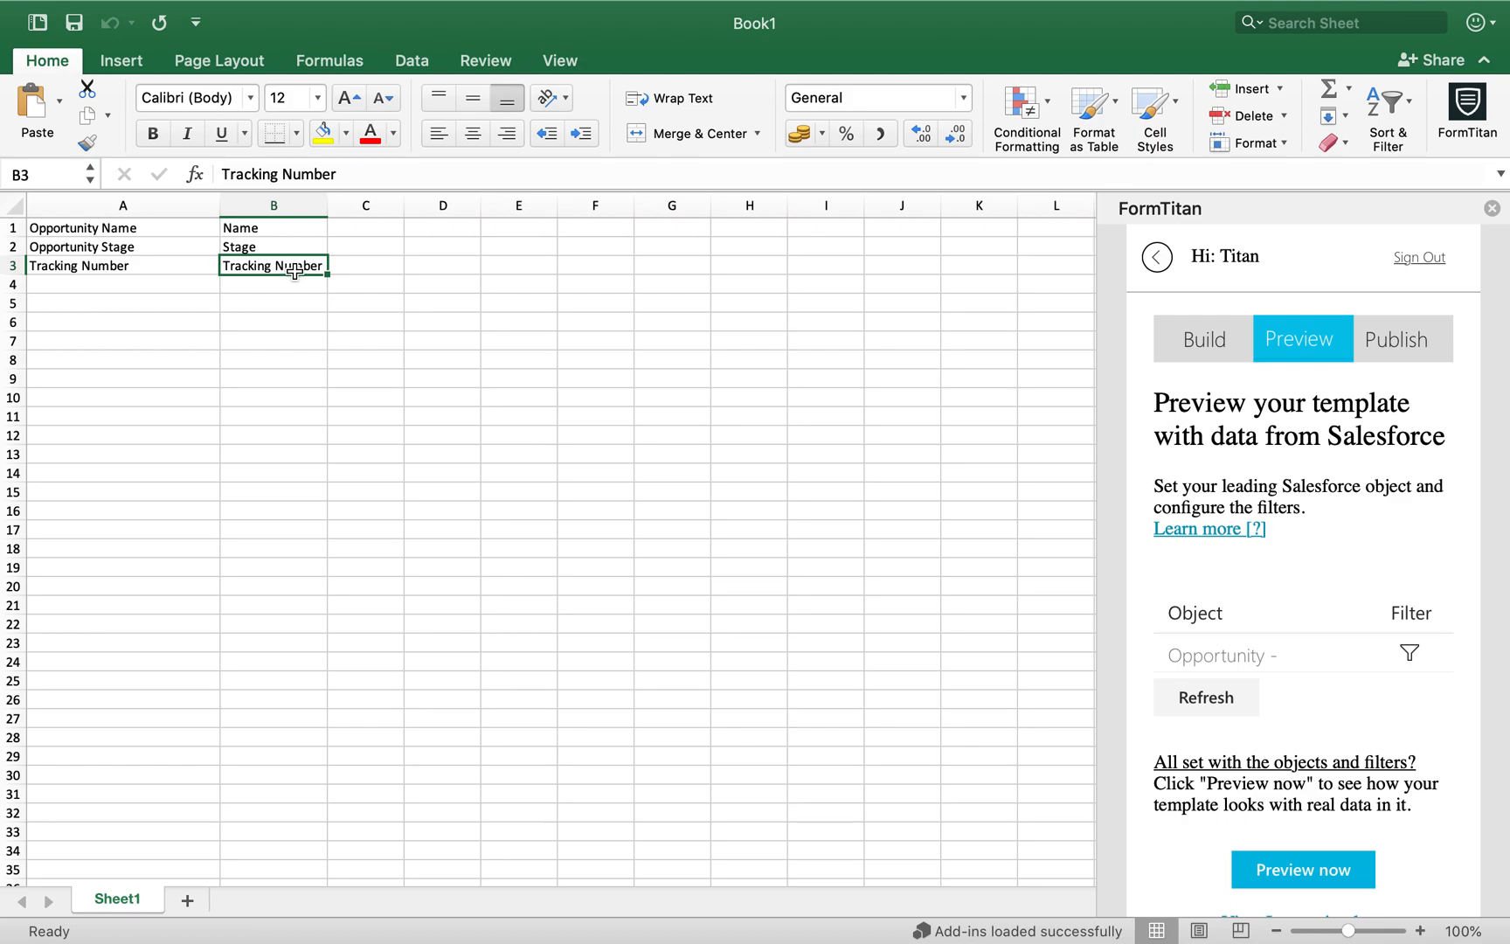
left_click(1227, 347)
scroll(1254, 738, "down", 1)
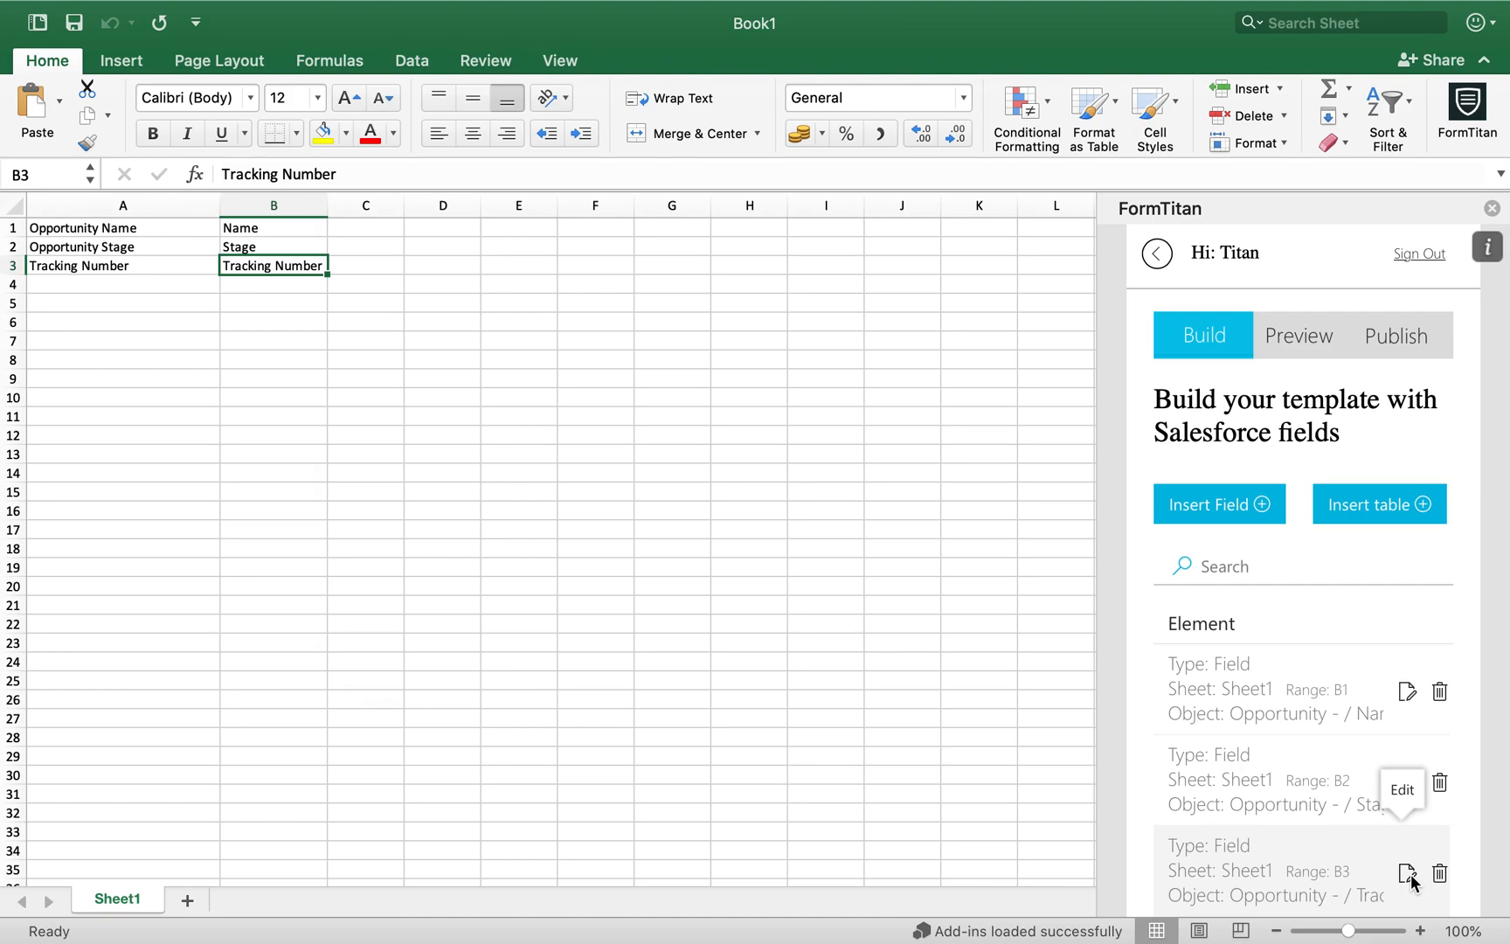
left_click(1409, 874)
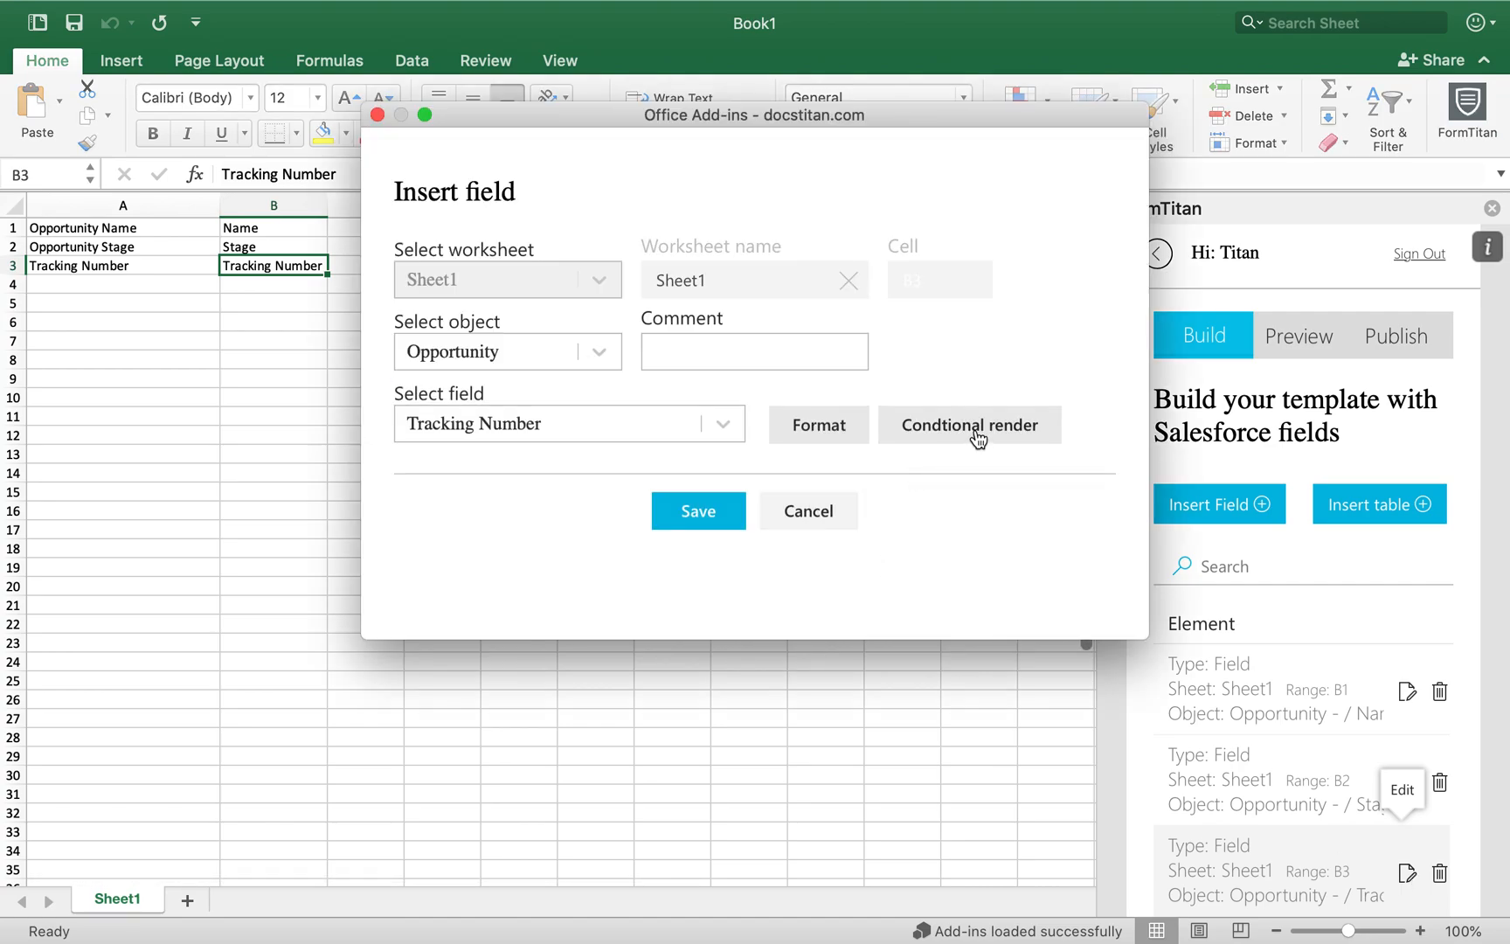
left_click(977, 437)
left_click(515, 322)
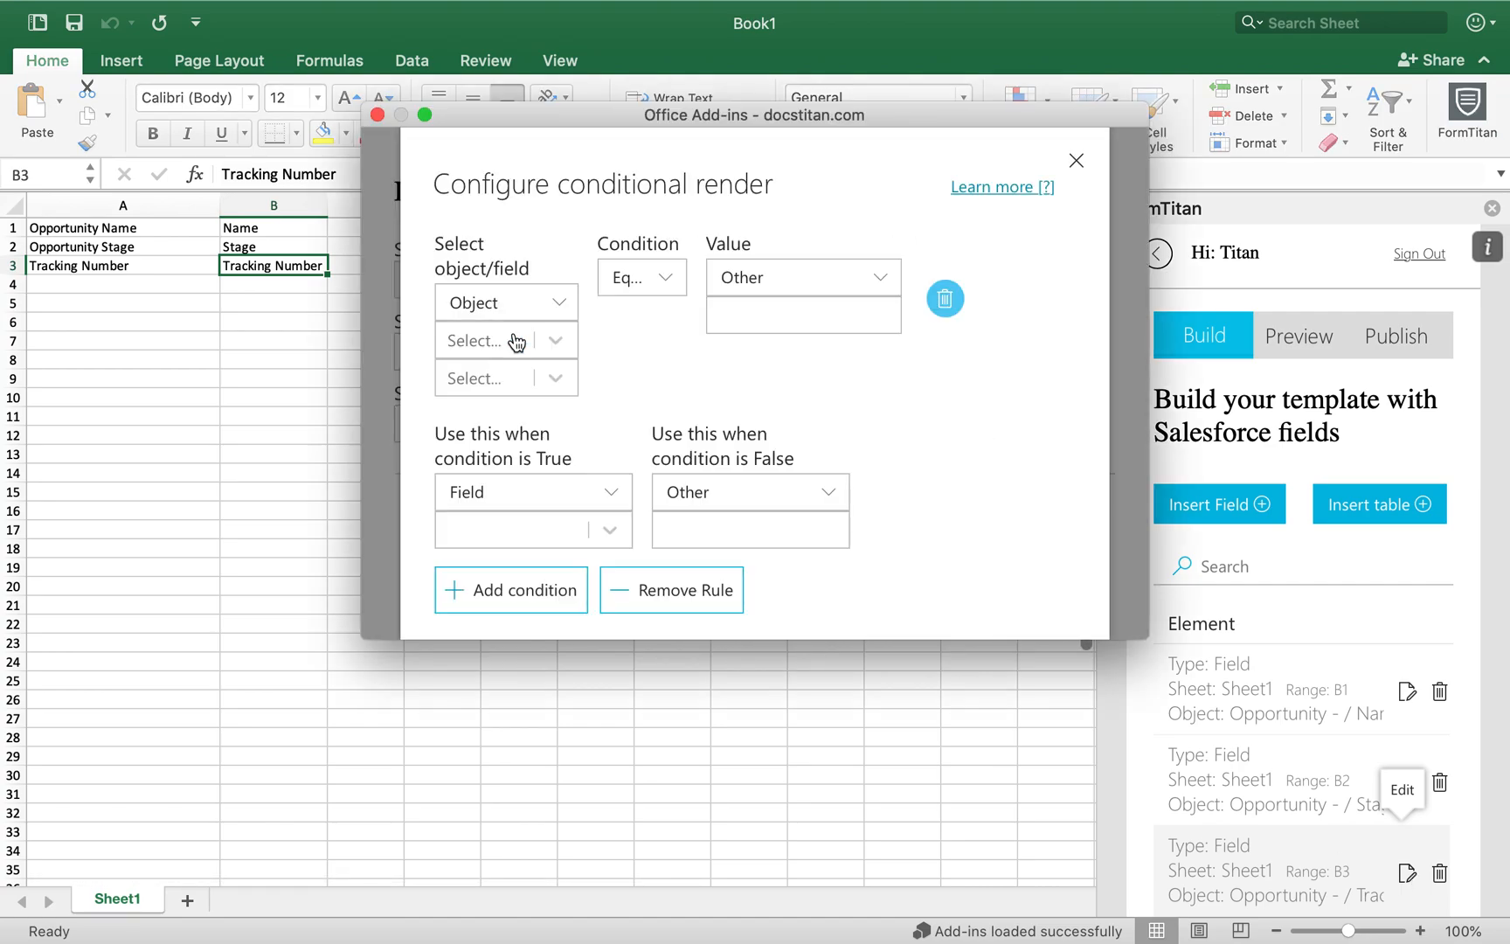
Set the rule's condition to the Opportunity object's Tracking Number field with the operator Is not empty, enlarging the dialog to read the options
left_click(552, 344)
left_click(525, 392)
left_click(533, 381)
type("trac")
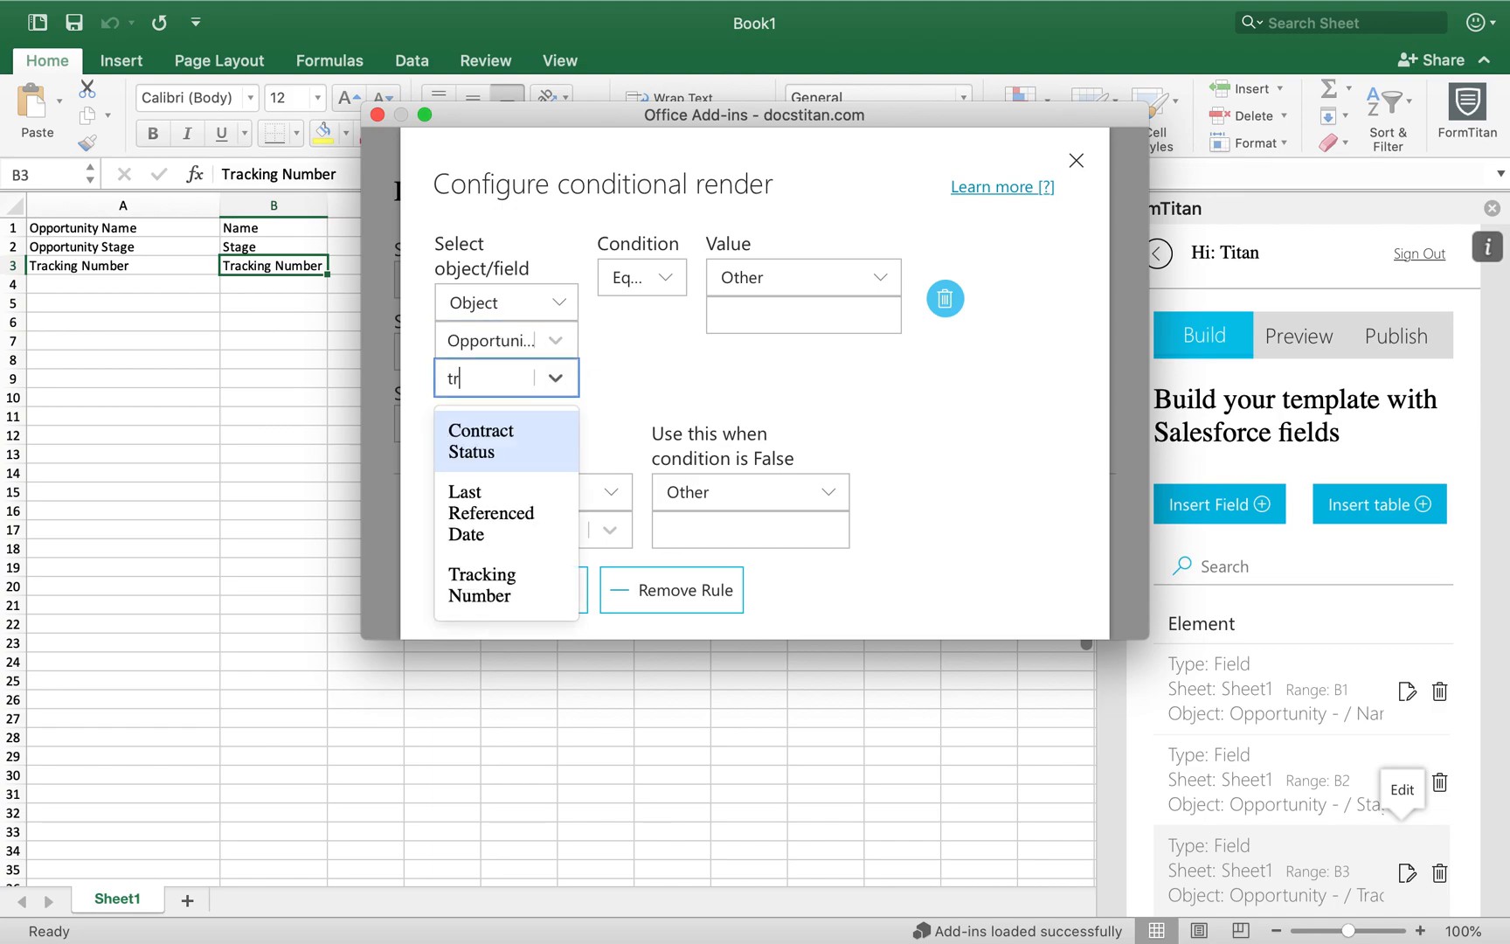
left_click(505, 503)
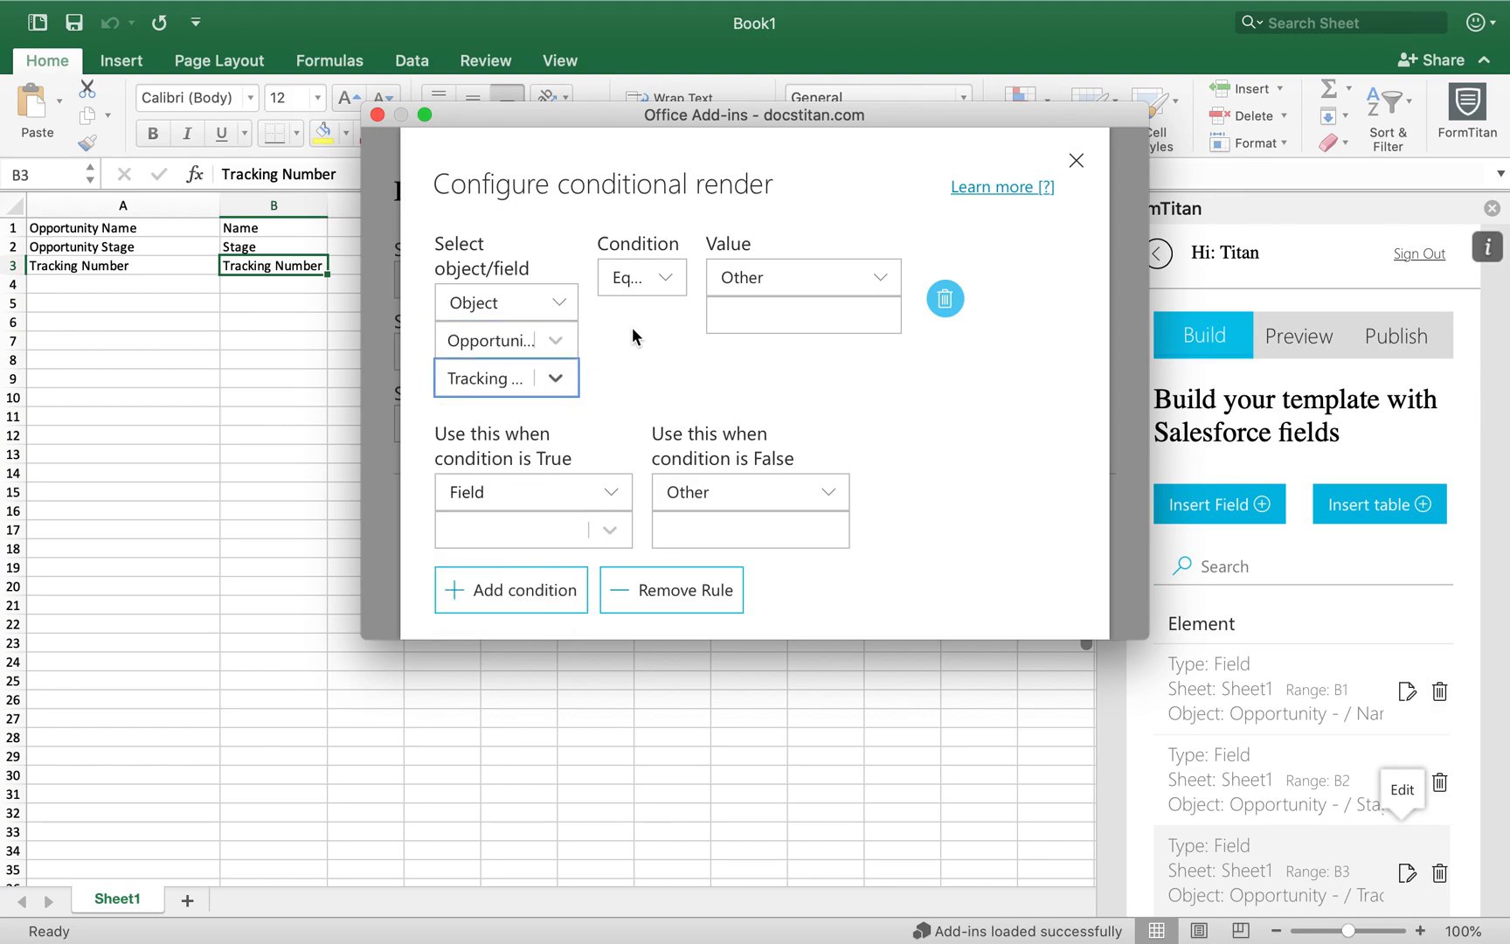
left_click(663, 277)
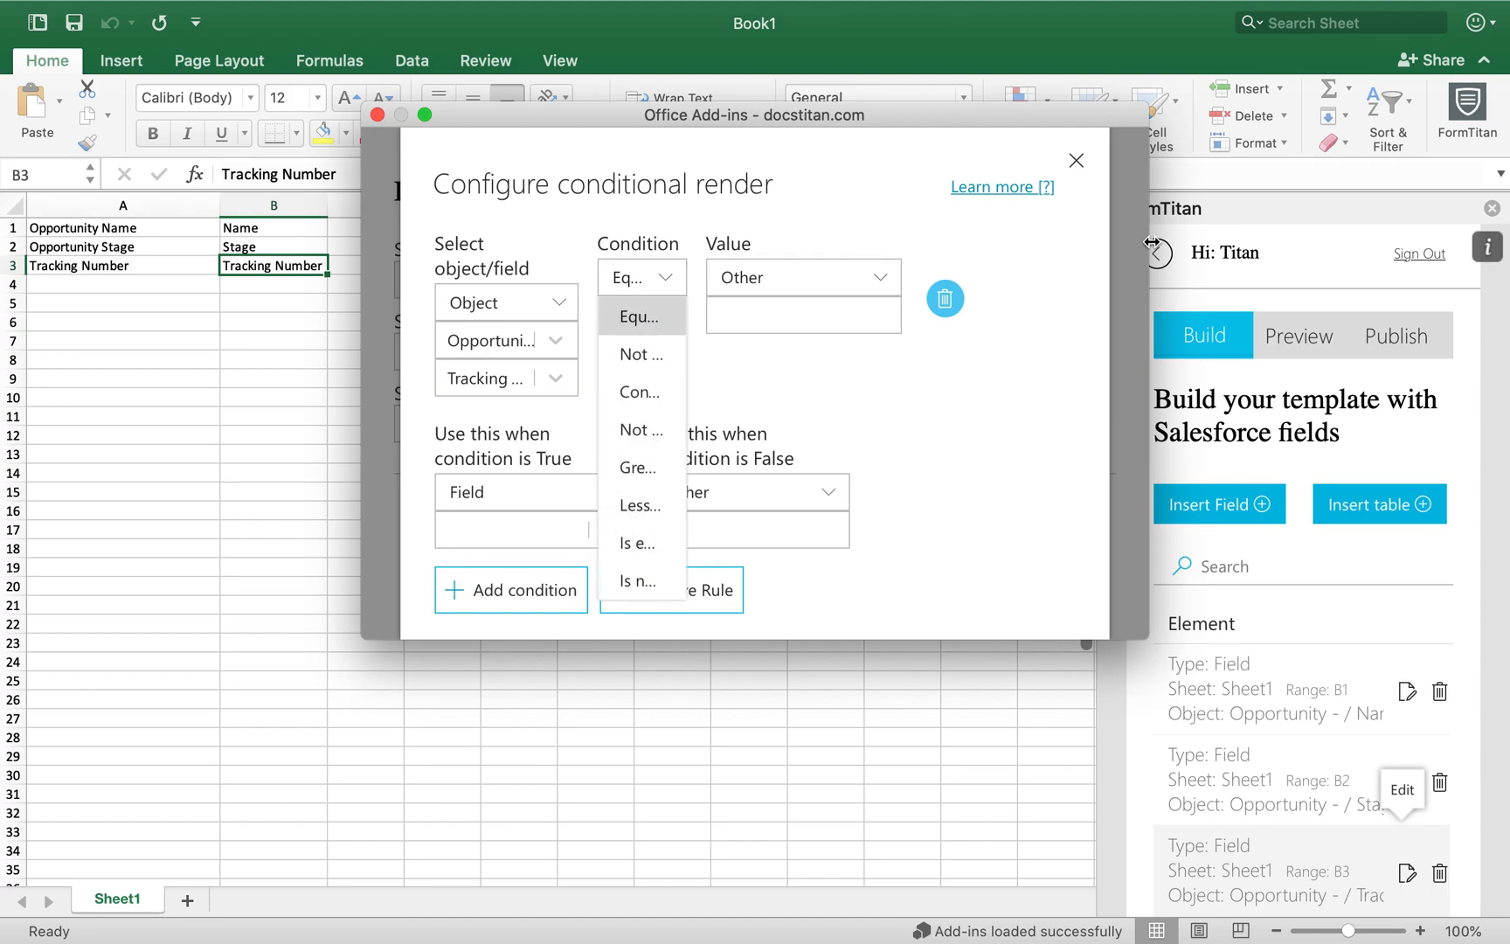
left_click_drag(1152, 242, 1500, 256)
left_click_drag(1244, 127, 1061, 127)
left_click(577, 276)
left_click(594, 580)
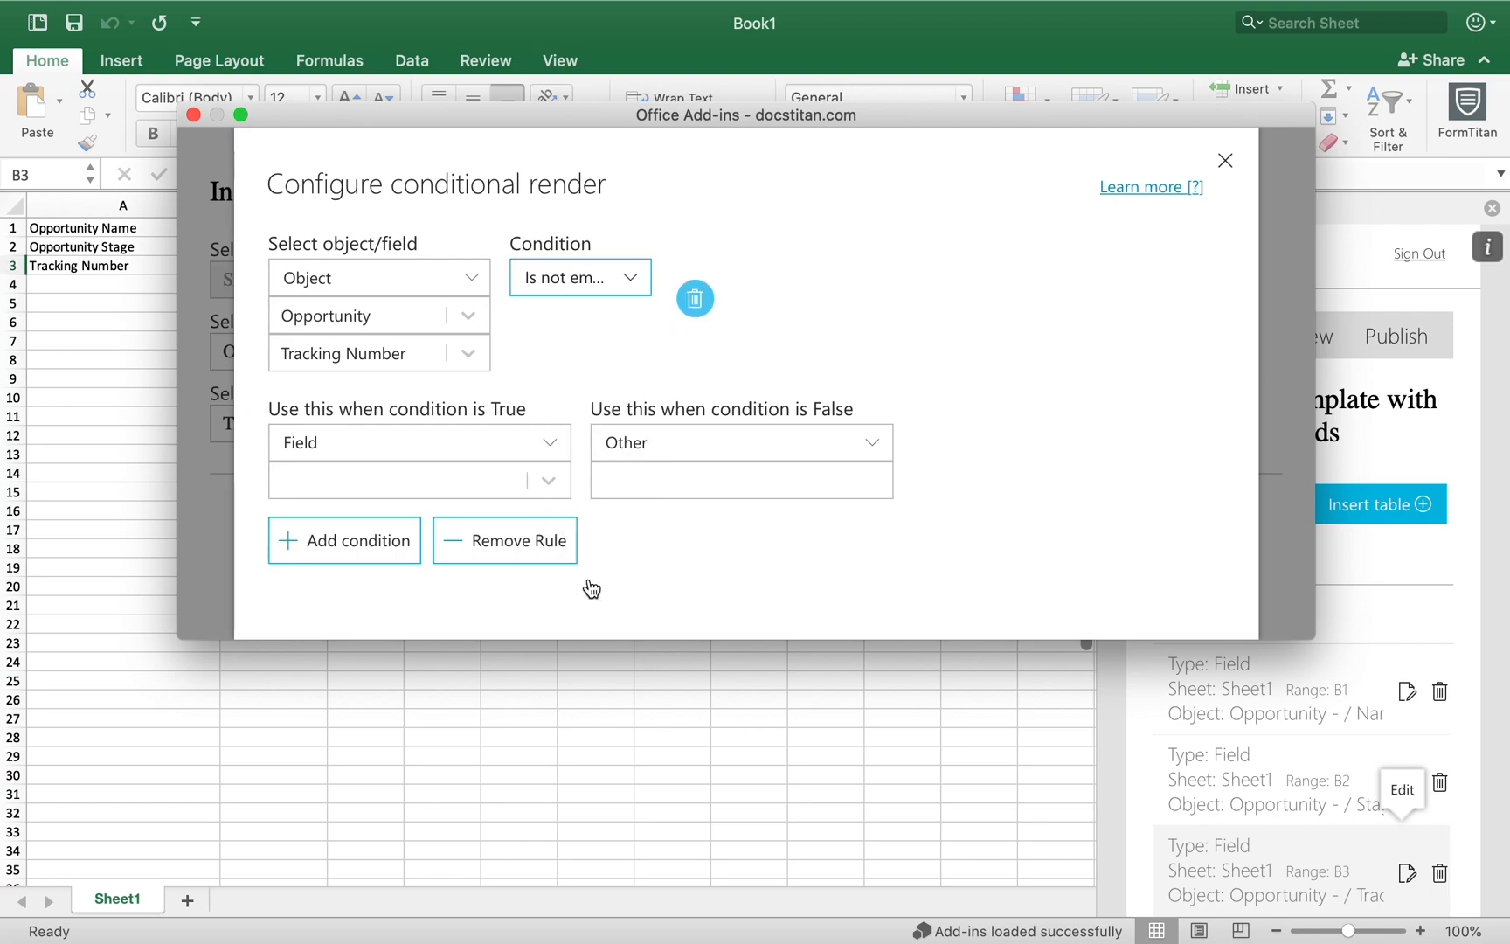
Use the Tracking Number field as the output when the condition is true
left_click(433, 479)
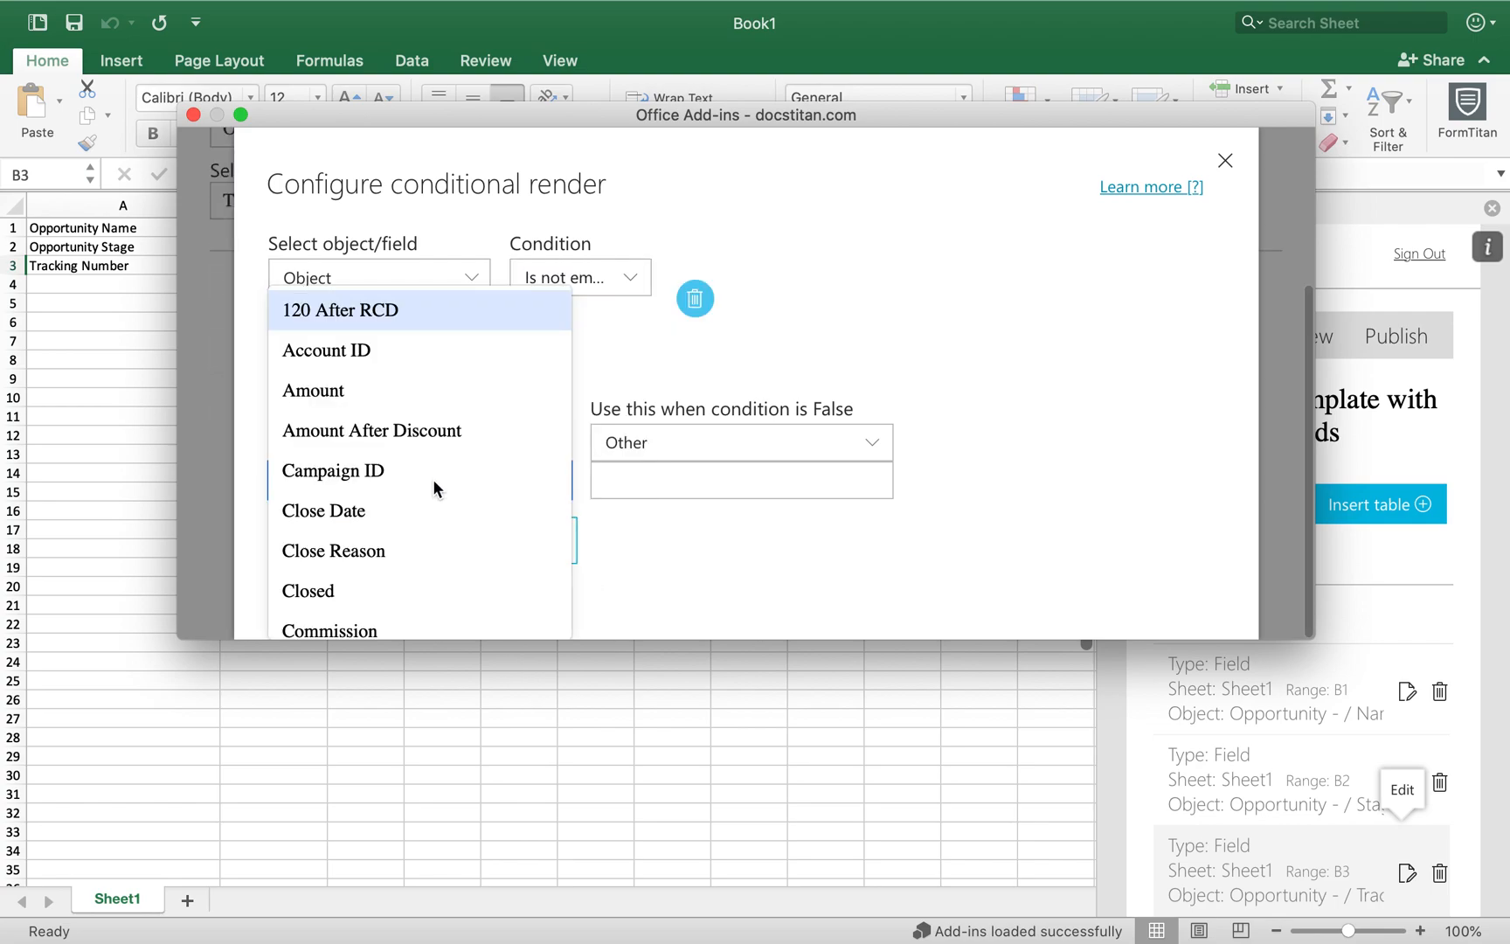
type("track")
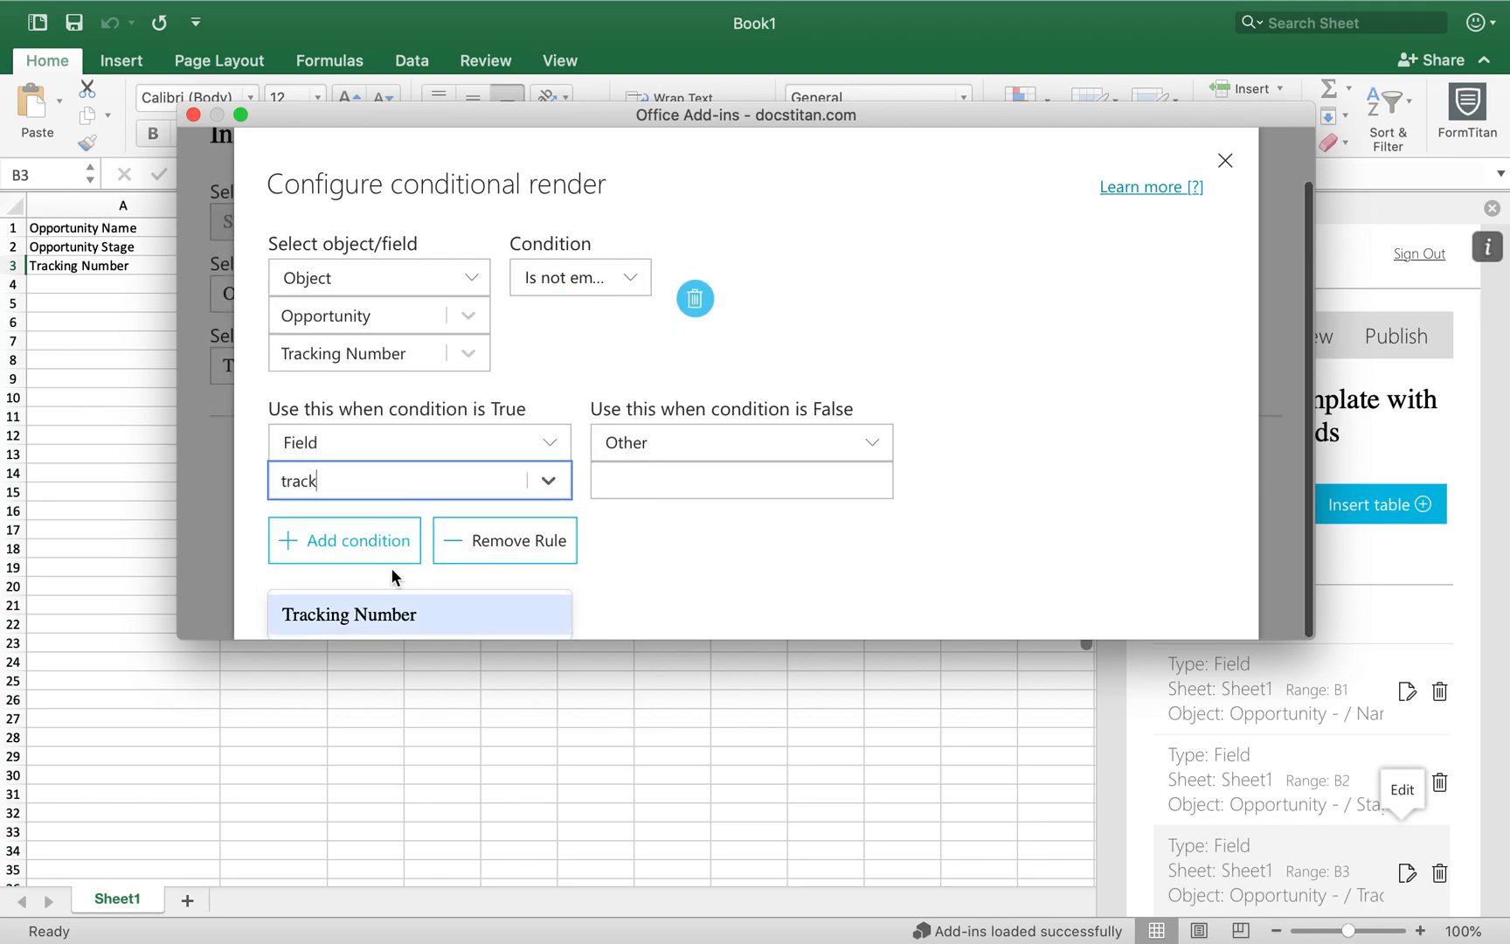
left_click(376, 608)
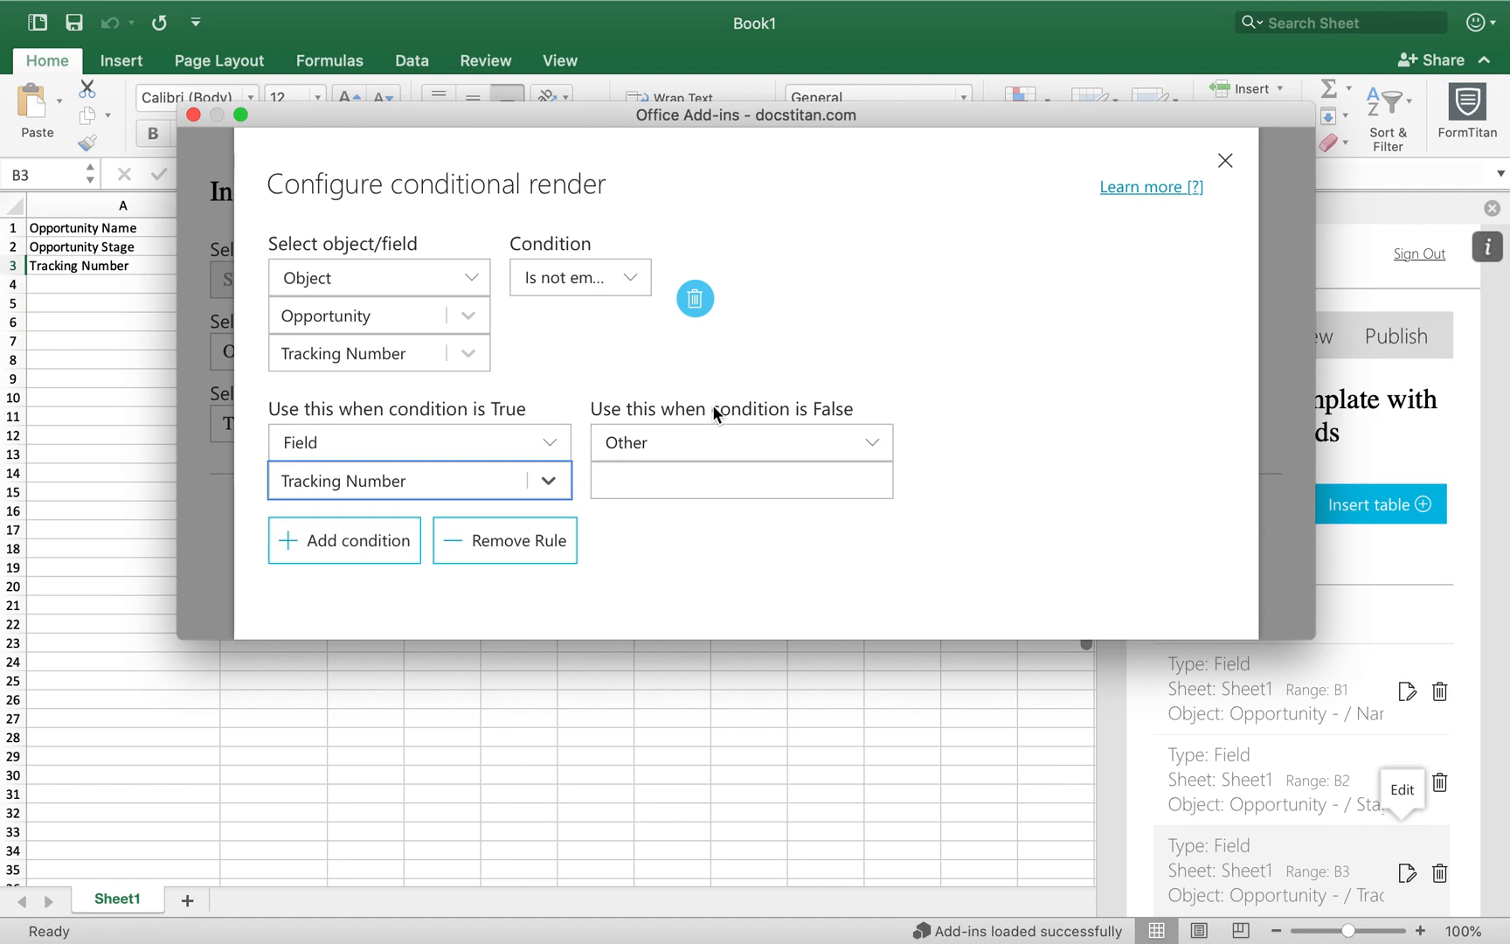
Enter "Tracking Not Available" as the output when the condition is false, and save the rule and the field
left_click(748, 485)
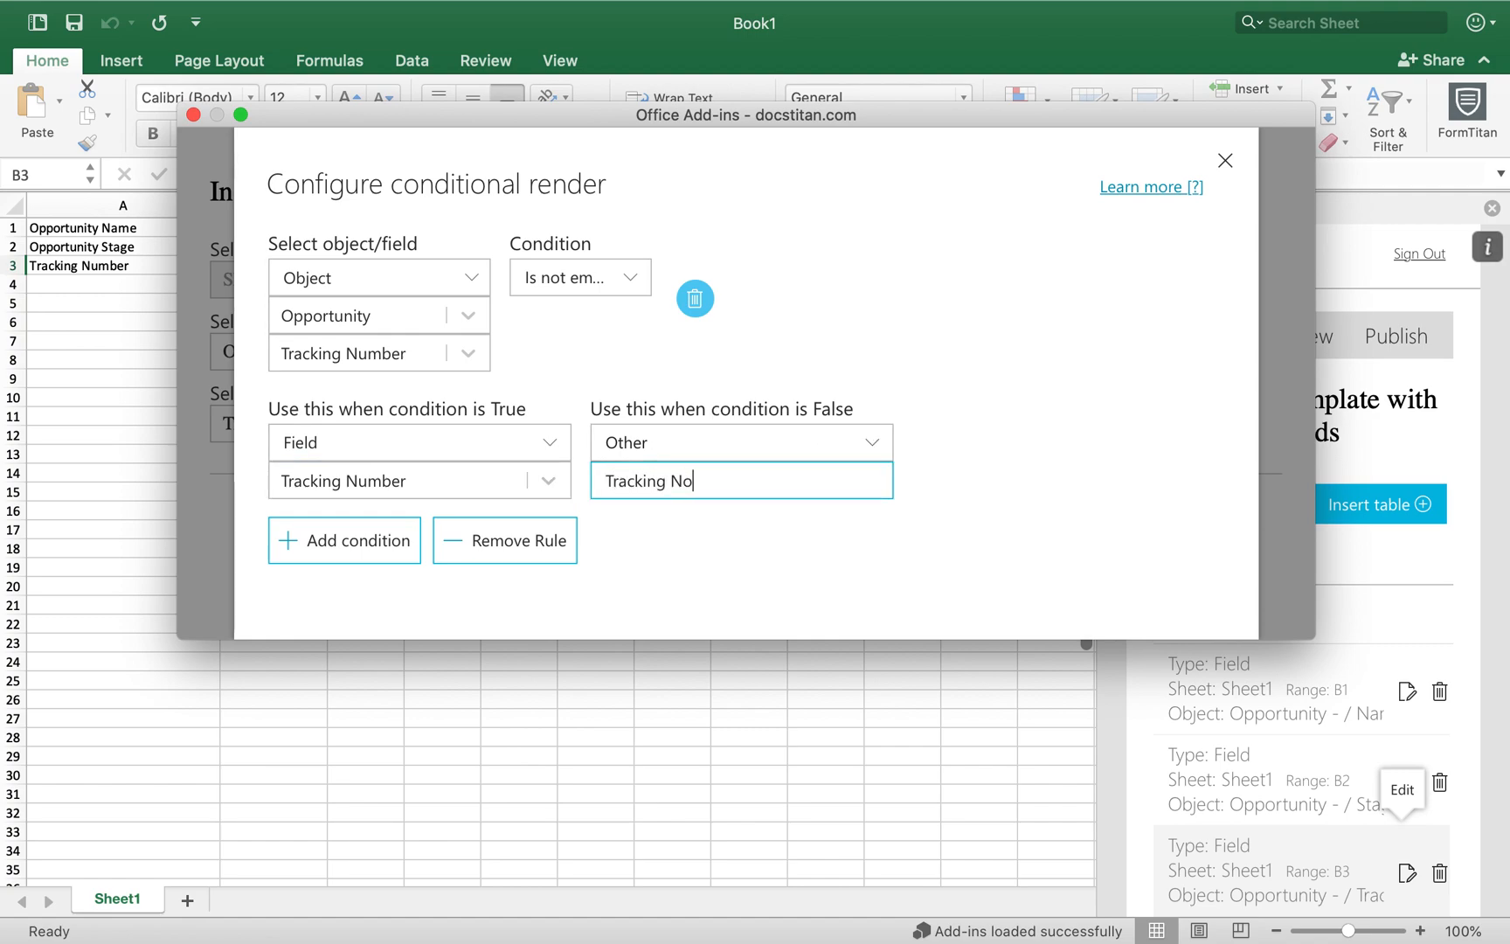
type("Tracking Not VAa")
key("BackSpace")
key("BackSpace")
key("BackSpace")
type("A")
scroll(957, 574, "down", 5)
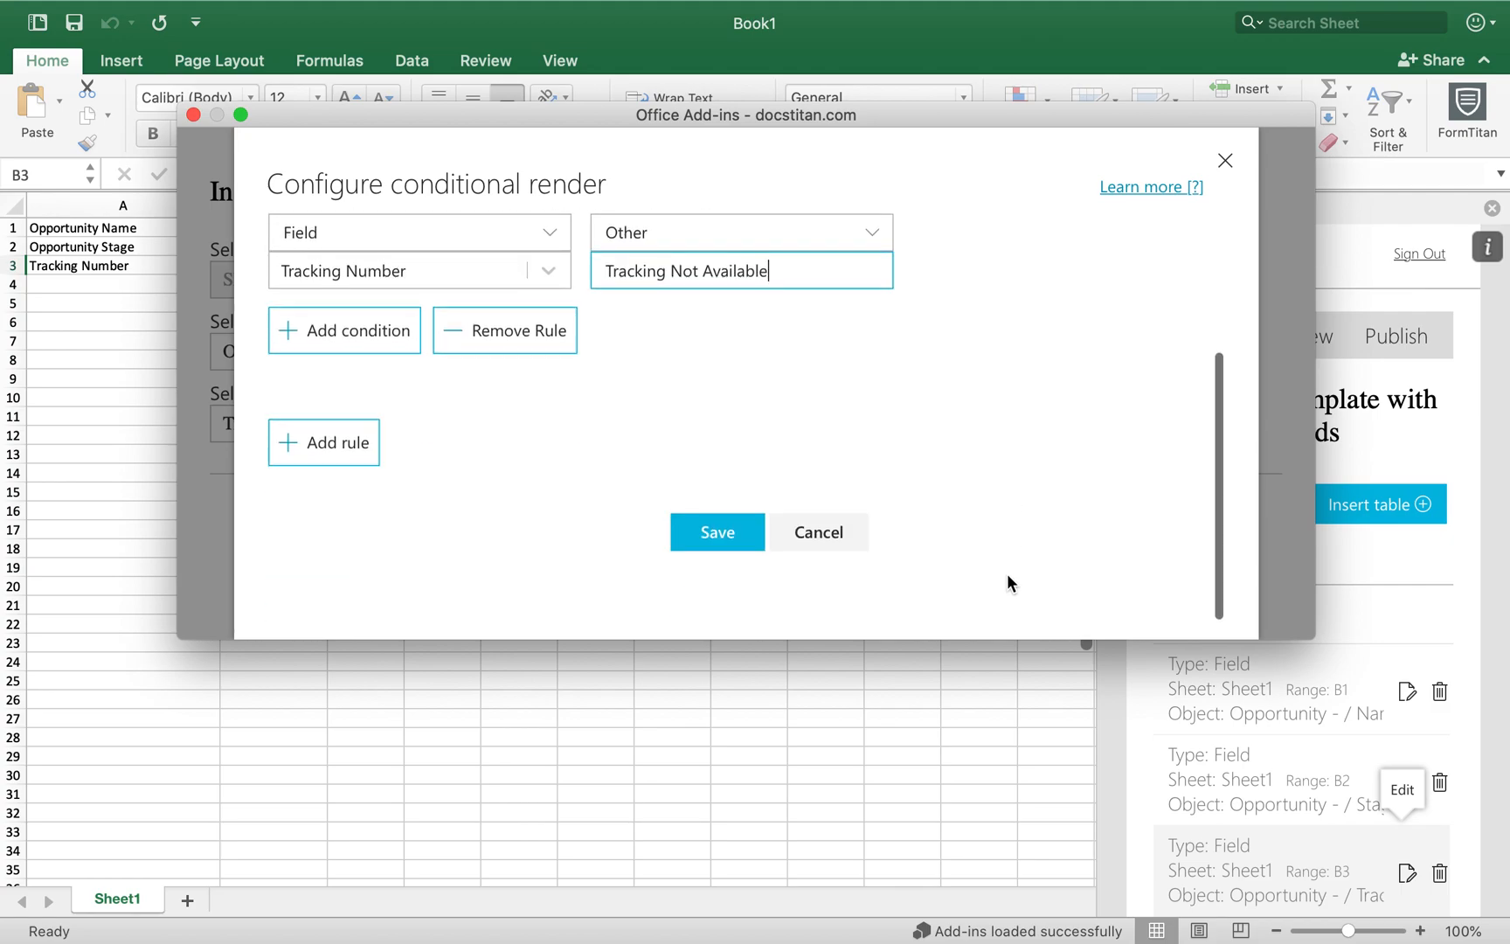
left_click(739, 532)
left_click(707, 532)
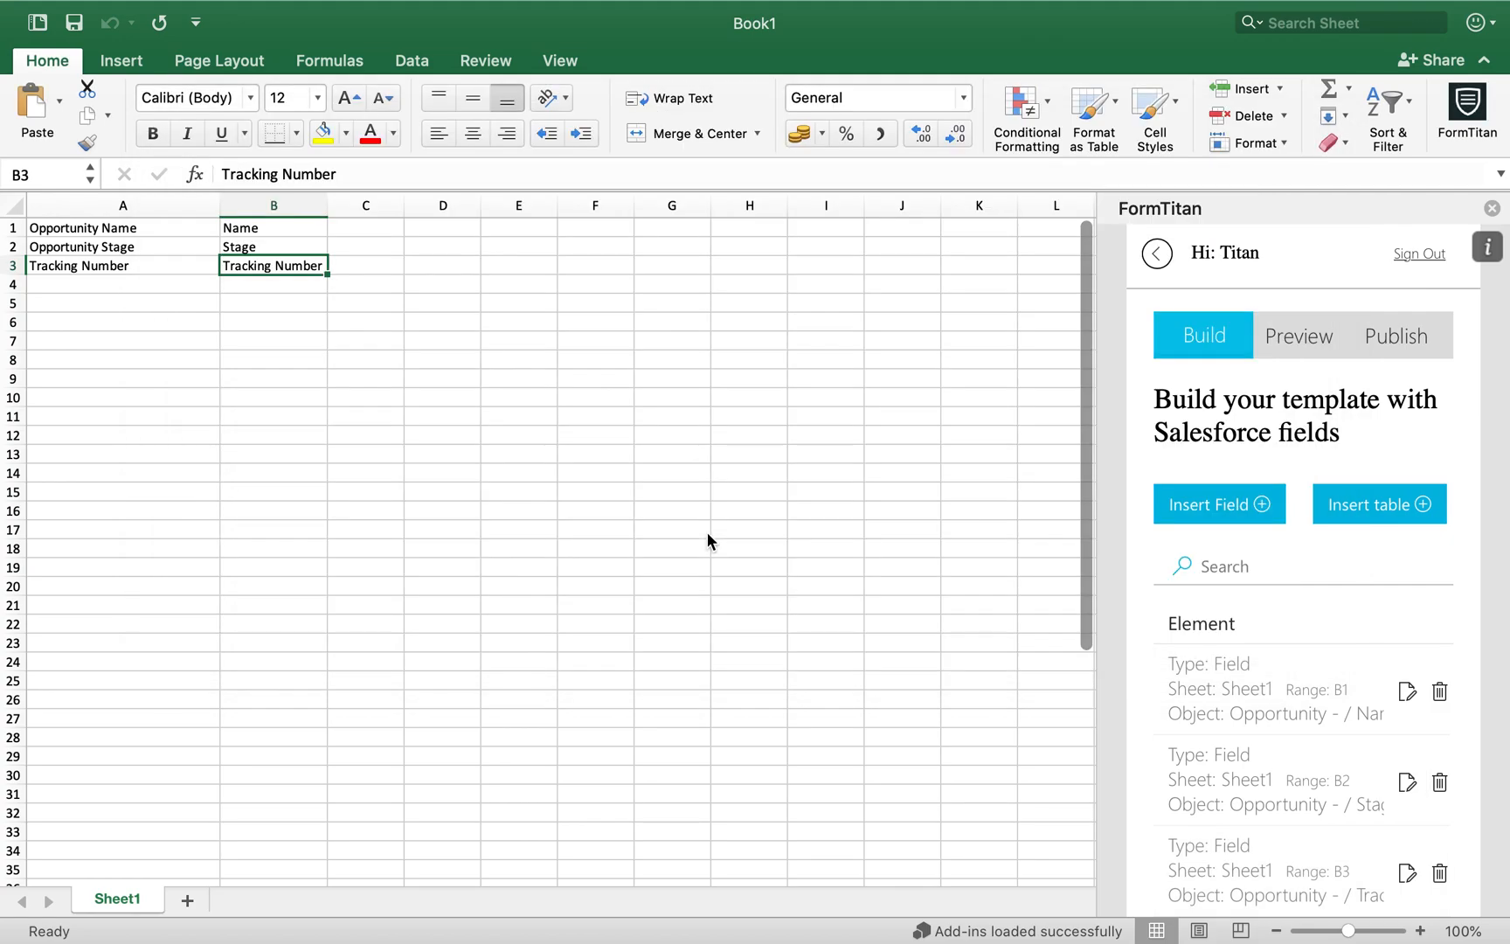
Preview the template with Salesforce data, widen column B and check the name, stage and tracking cells B1 to B3
left_click(1289, 350)
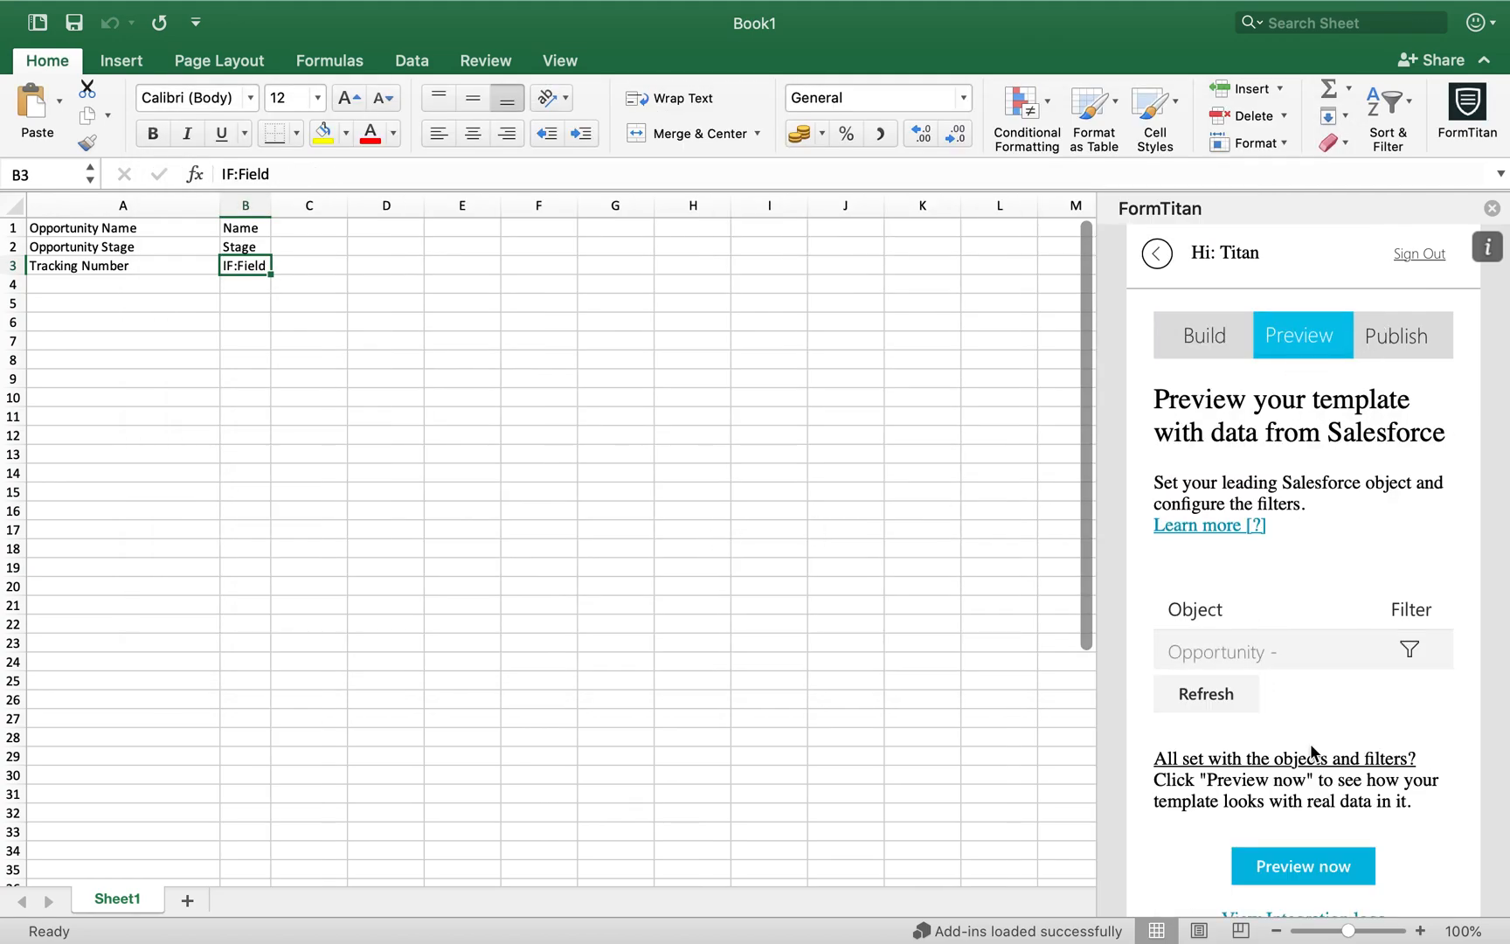
left_click(1310, 860)
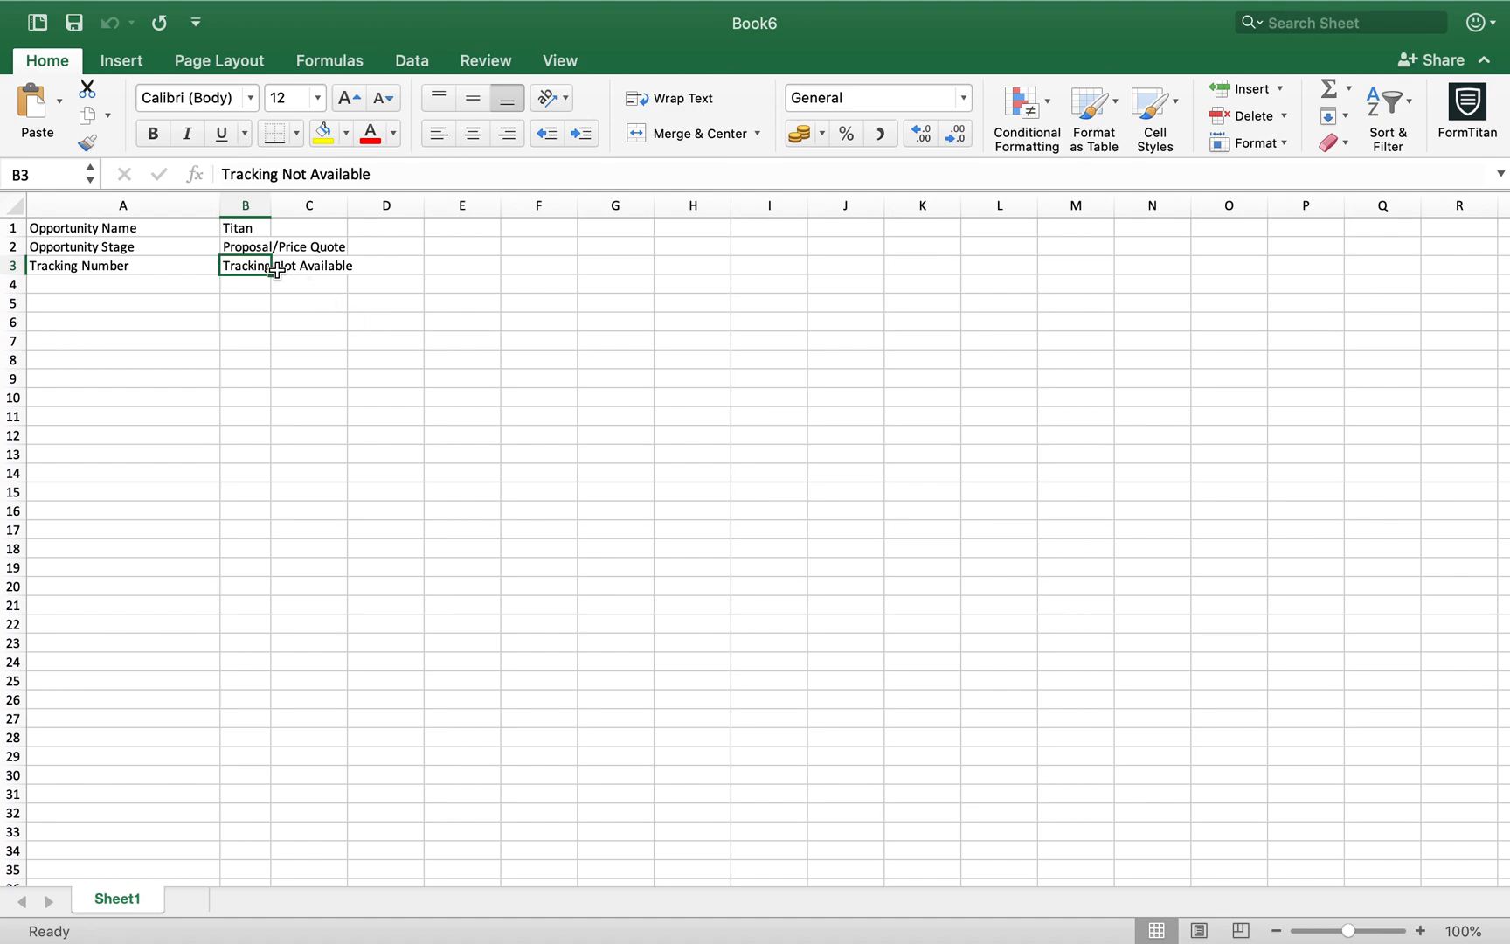
left_click_drag(271, 206, 463, 211)
left_click(331, 299)
left_click(294, 231)
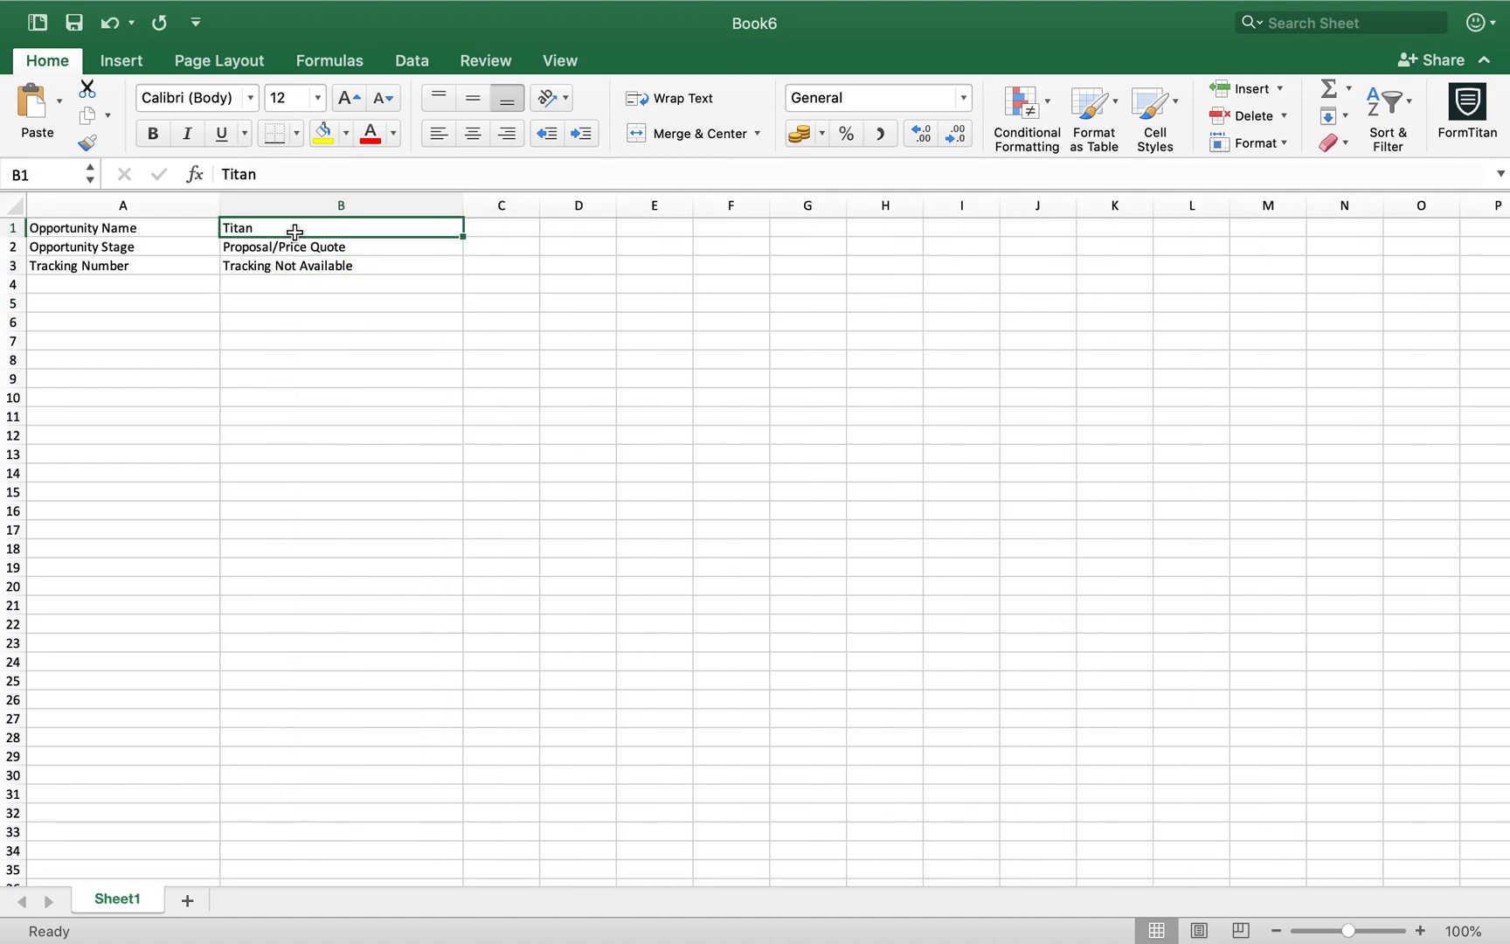
left_click(295, 250)
left_click(316, 269)
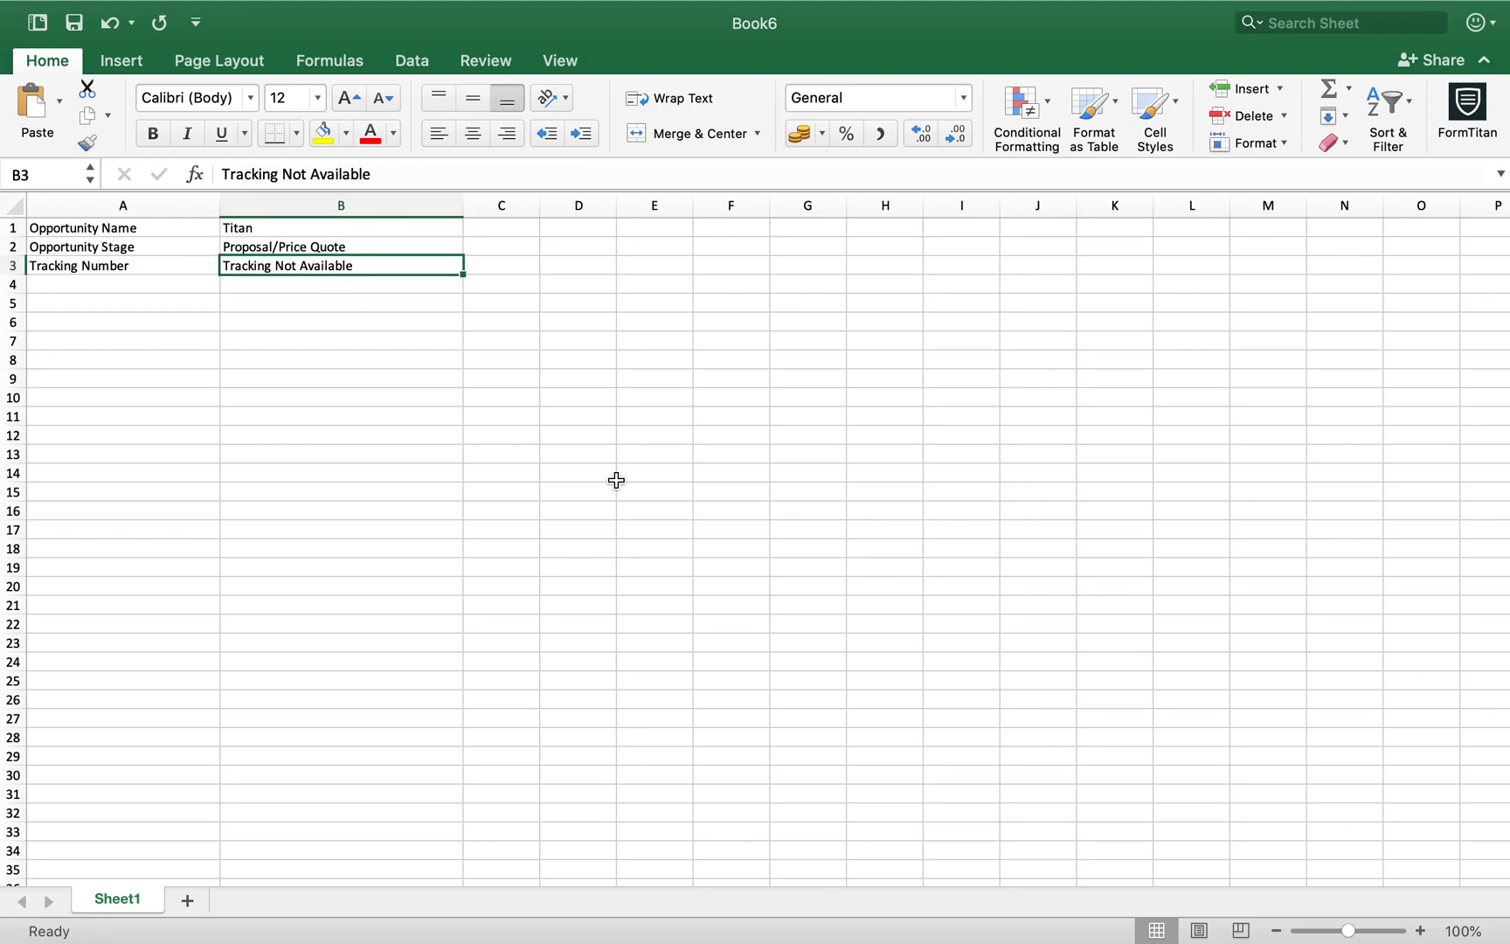
Switch to Salesforce, clear the search in the All Opportunities list and open the Dickenson Mobile Generators opportunity
key("super+Tab")
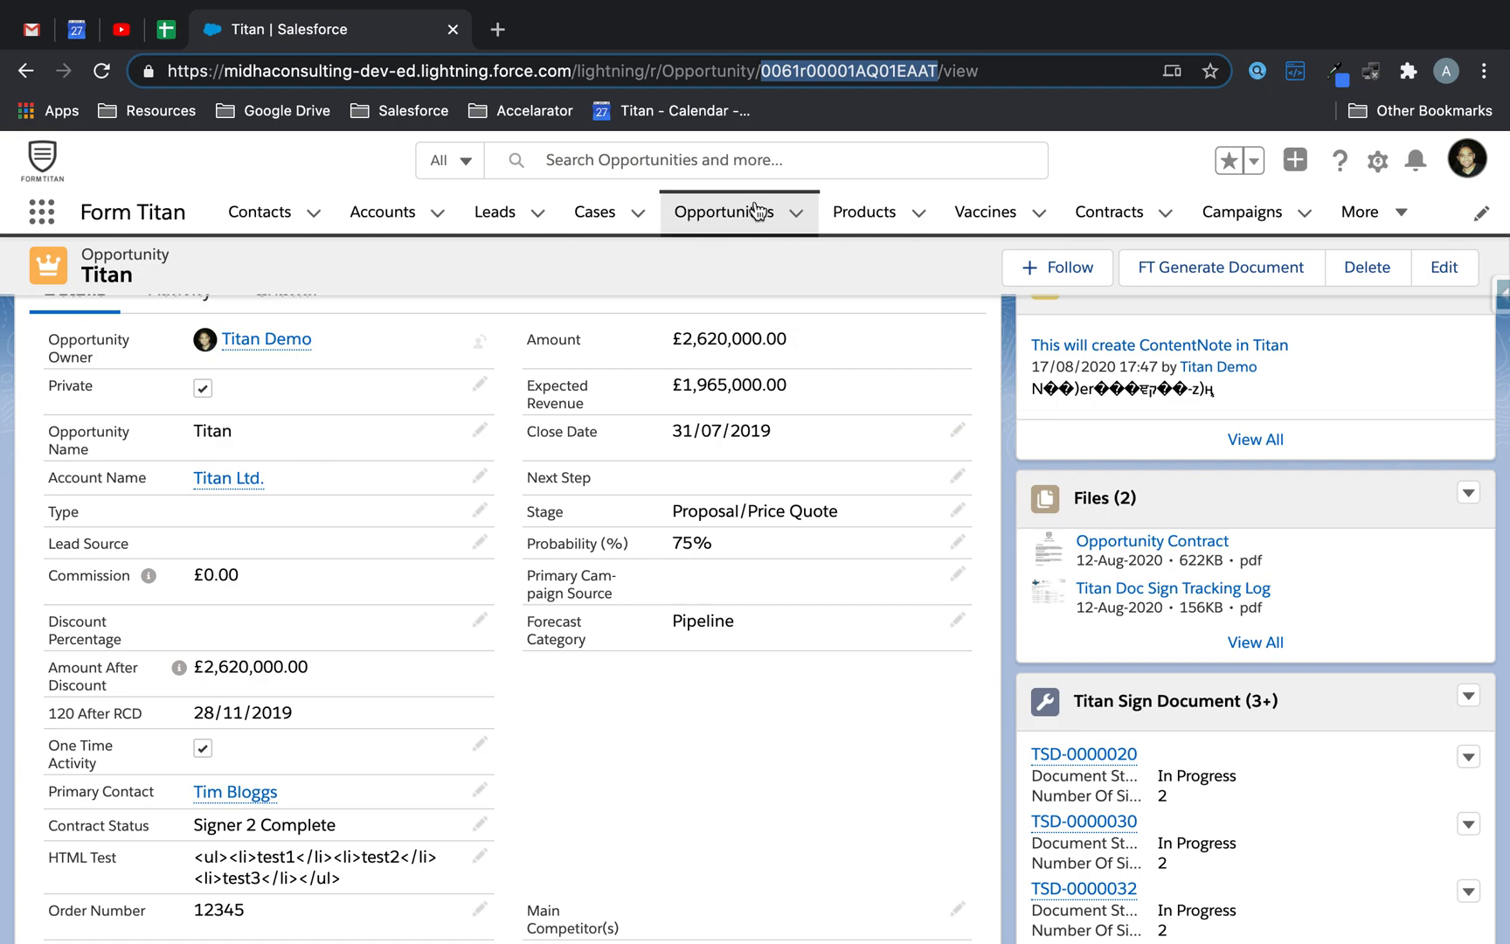
left_click(745, 212)
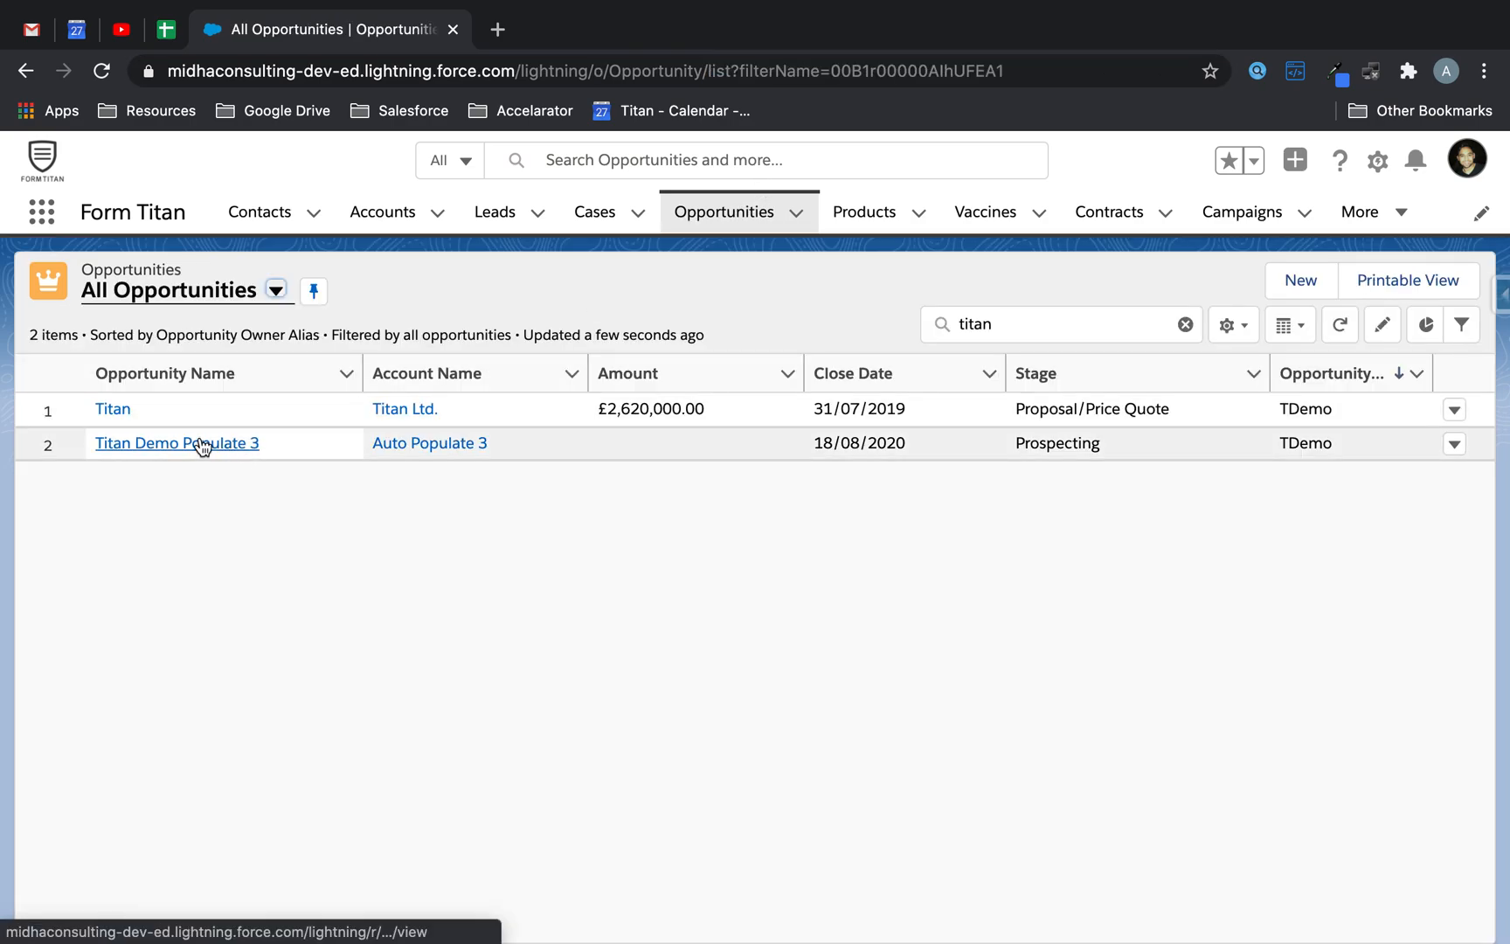
left_click_drag(1004, 325, 906, 329)
key("BackSpace")
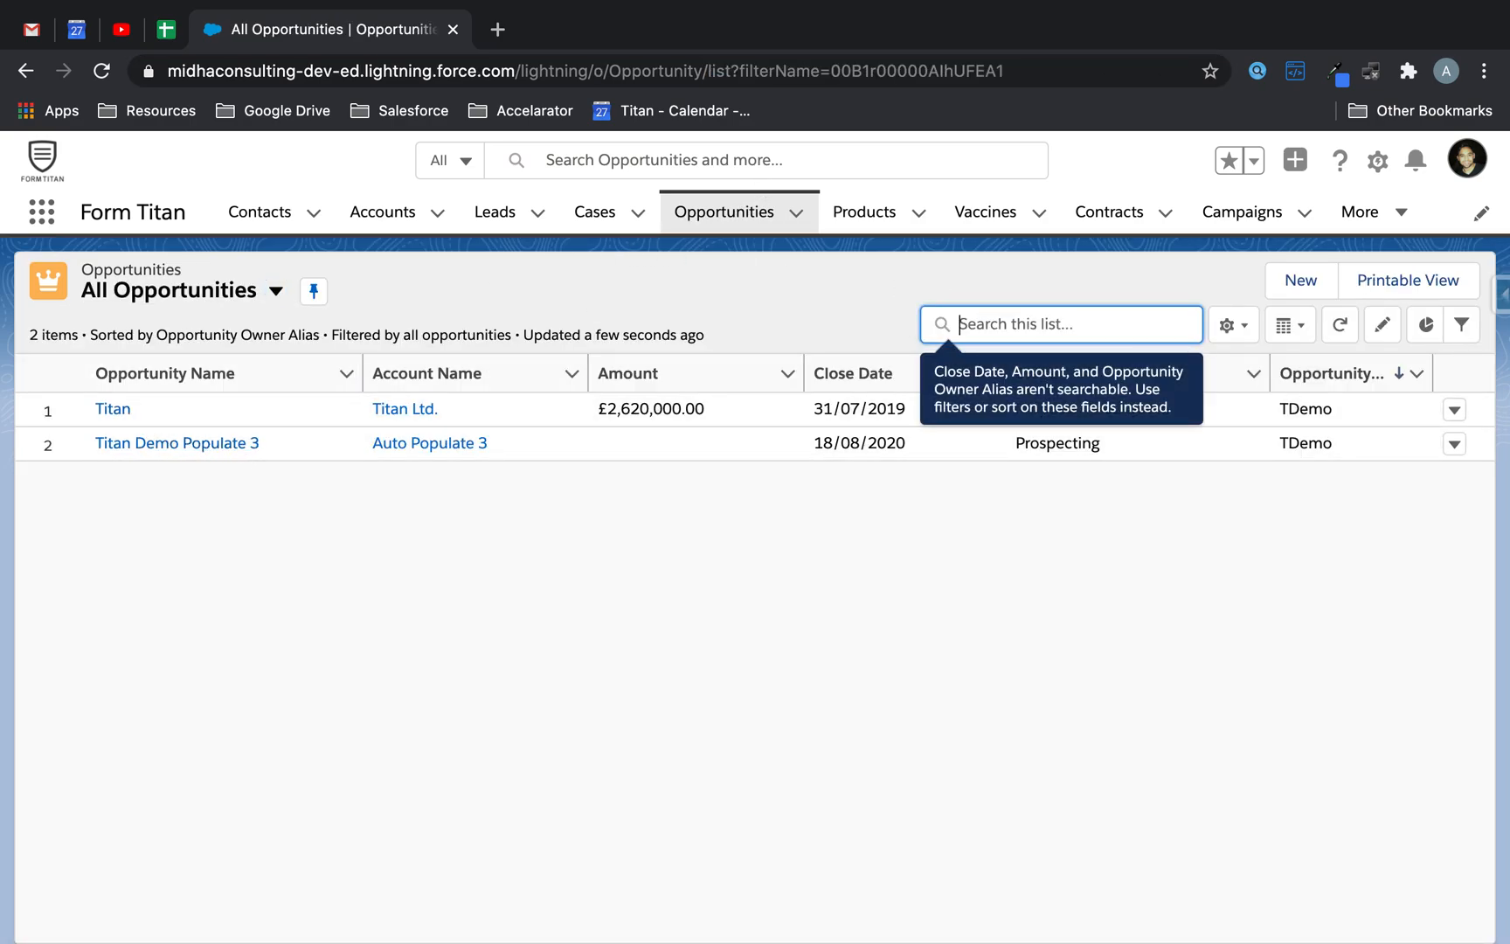
key("Return")
left_click(191, 411)
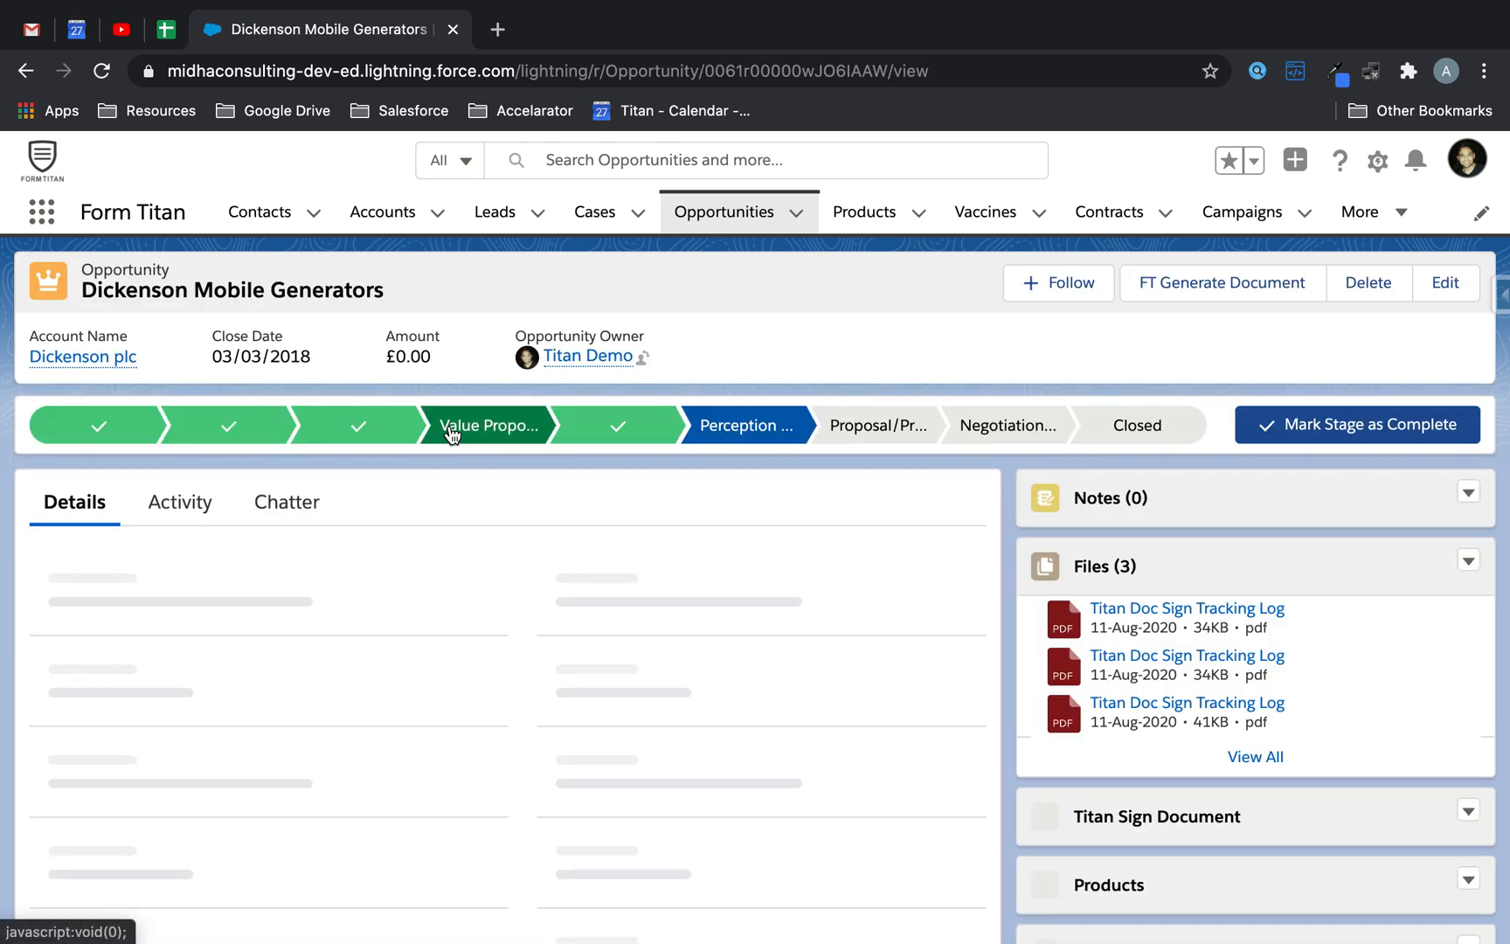
Remove the plus sign from the opportunity's Tracking Number, save the record and copy its record ID from the page address
scroll(441, 457, "down", 5)
scroll(279, 688, "down", 2)
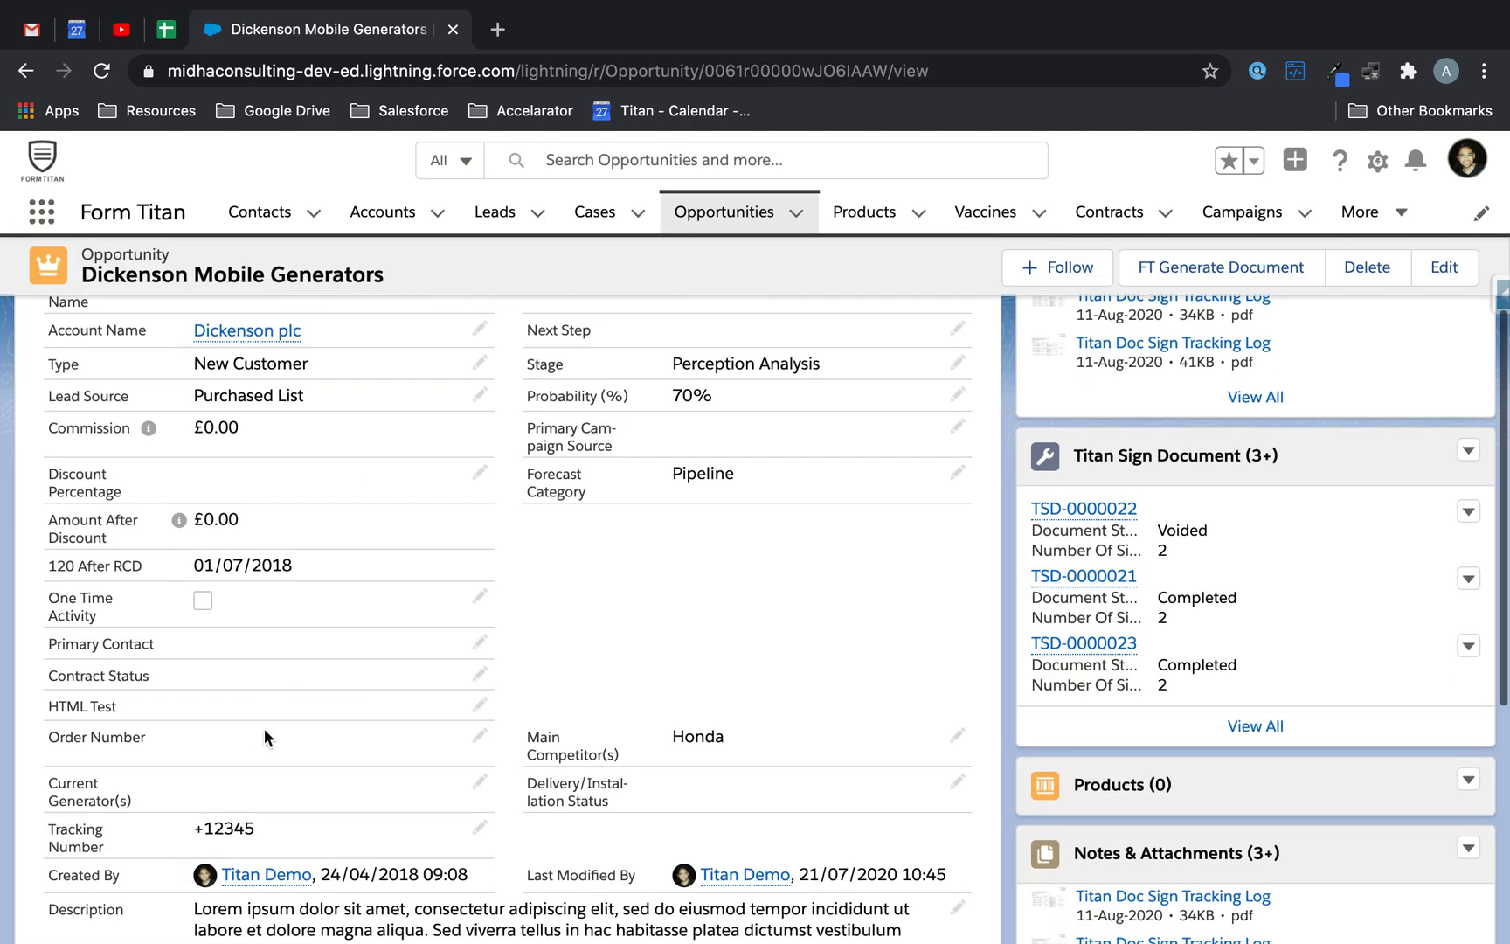
double_click(270, 836)
left_click(231, 807)
key("BackSpace")
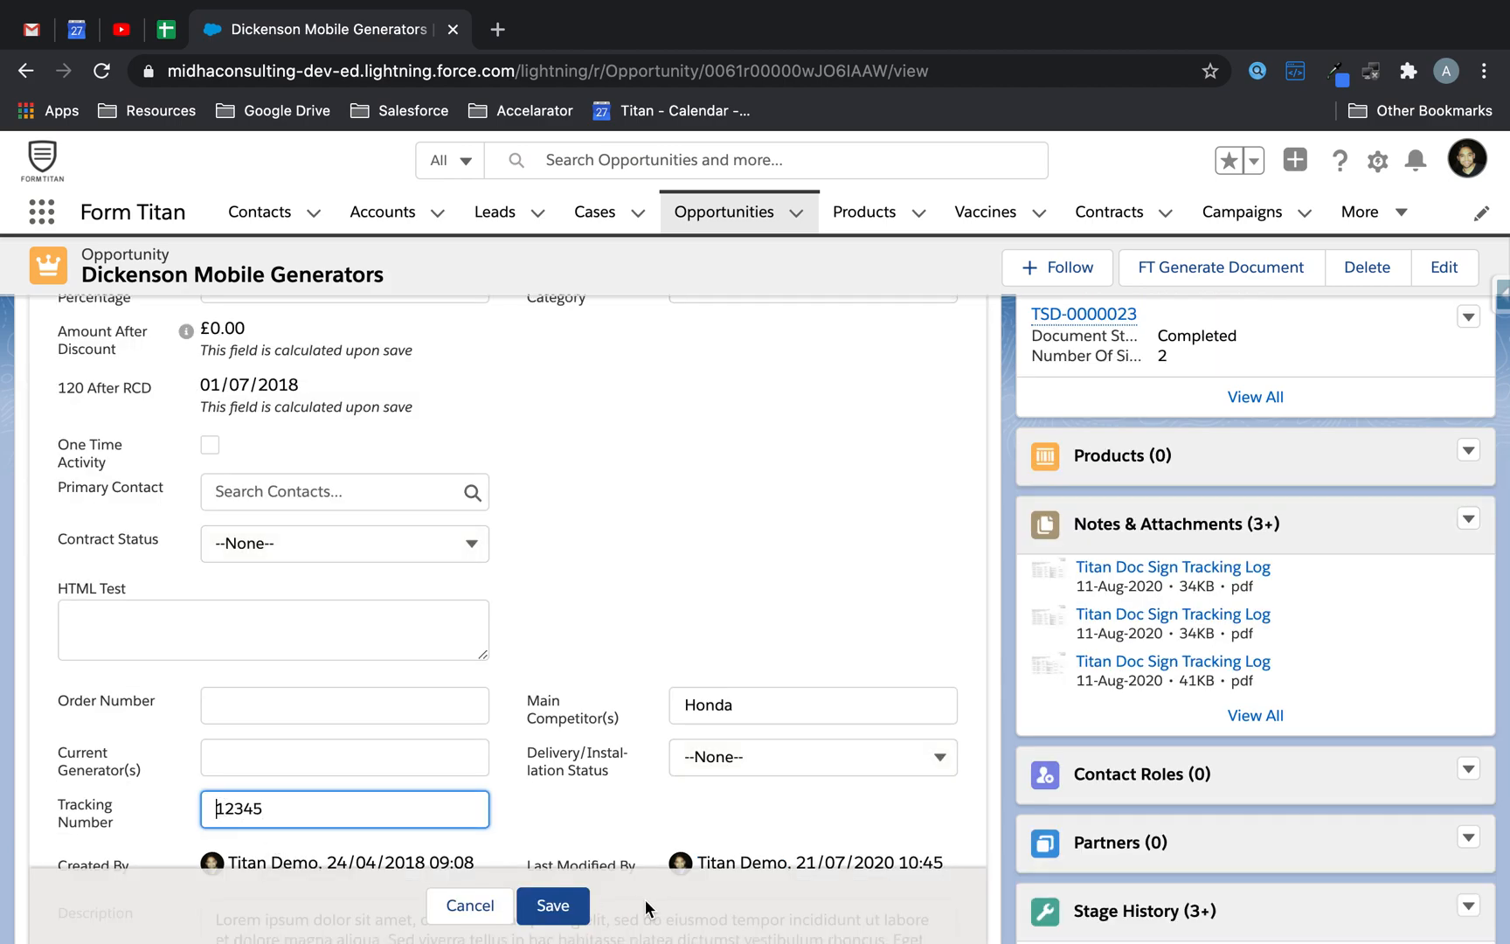
left_click(552, 905)
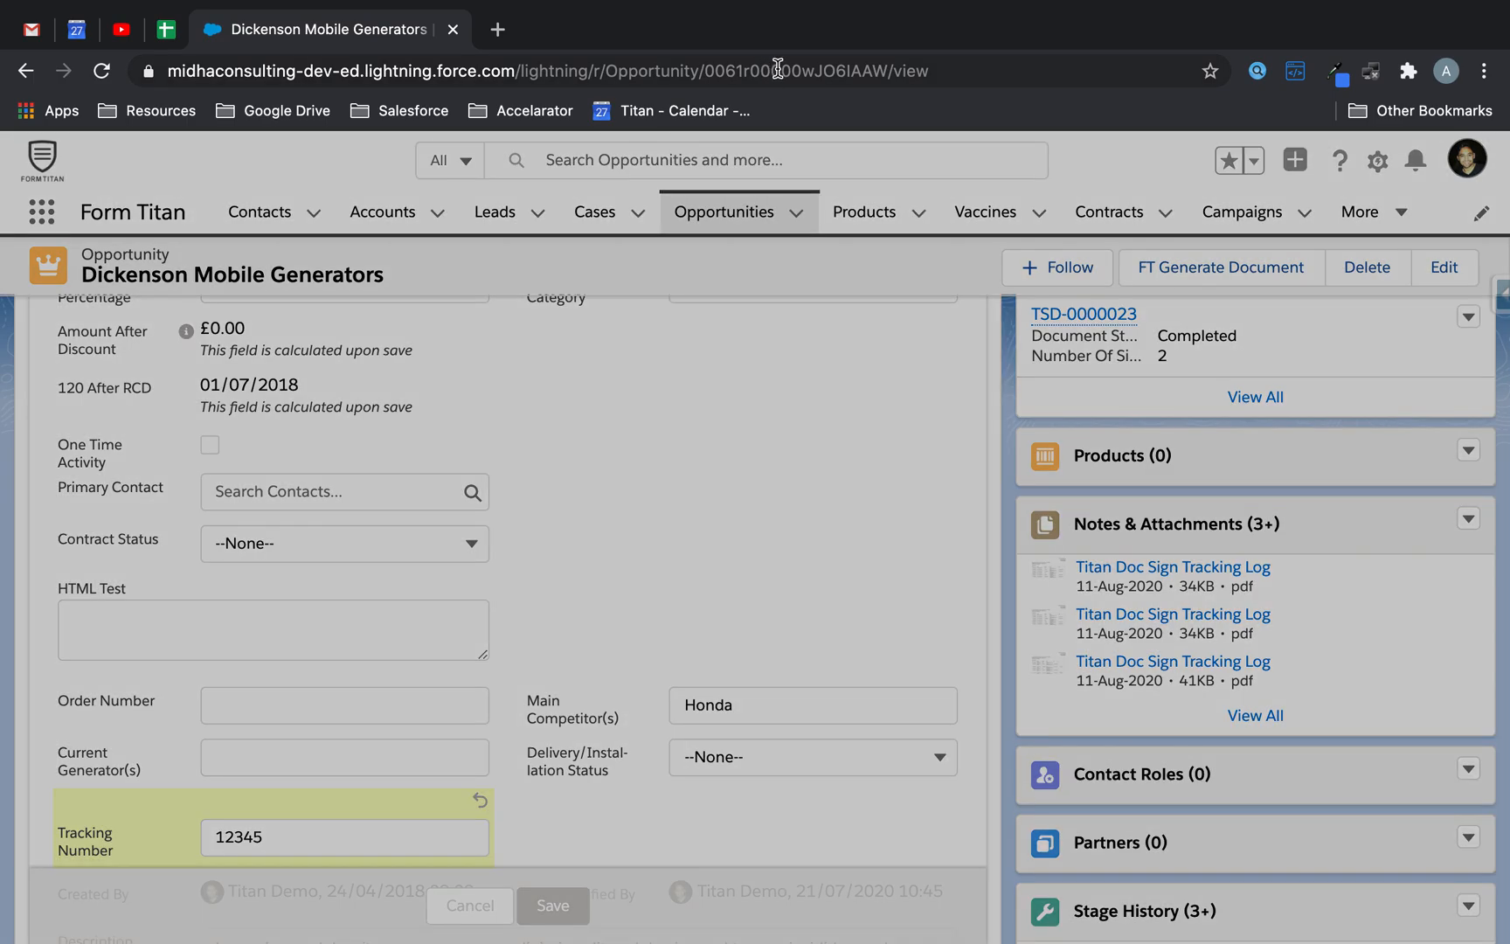
double_click(783, 70)
key("super+c")
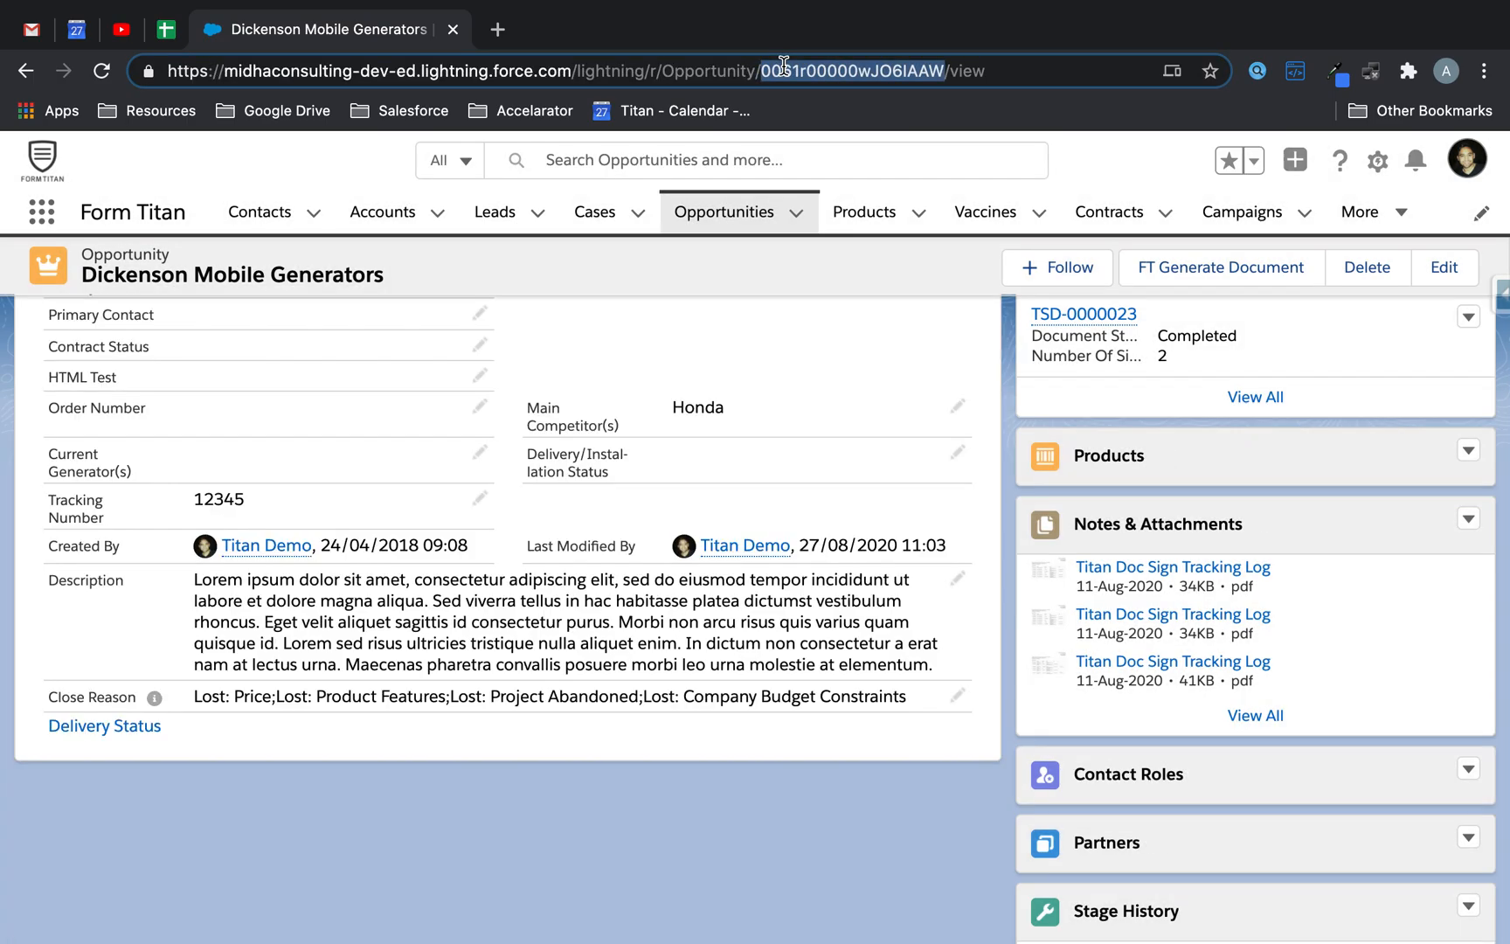
Switch back to Excel and close the preview workbook without saving
key("ctrl+Left")
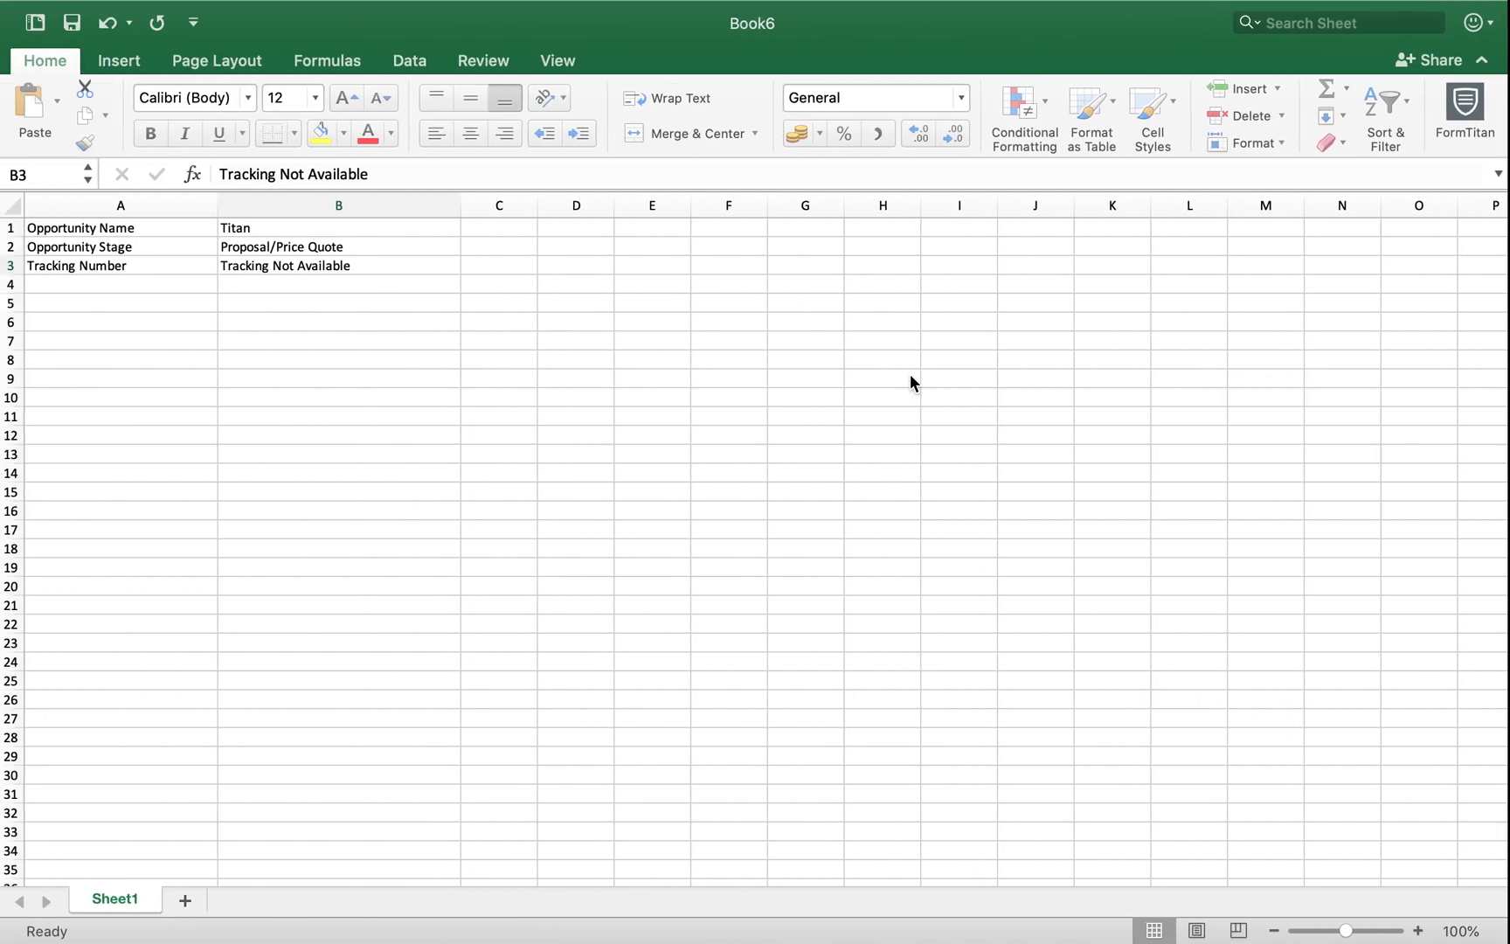
mouse_move(76, 7)
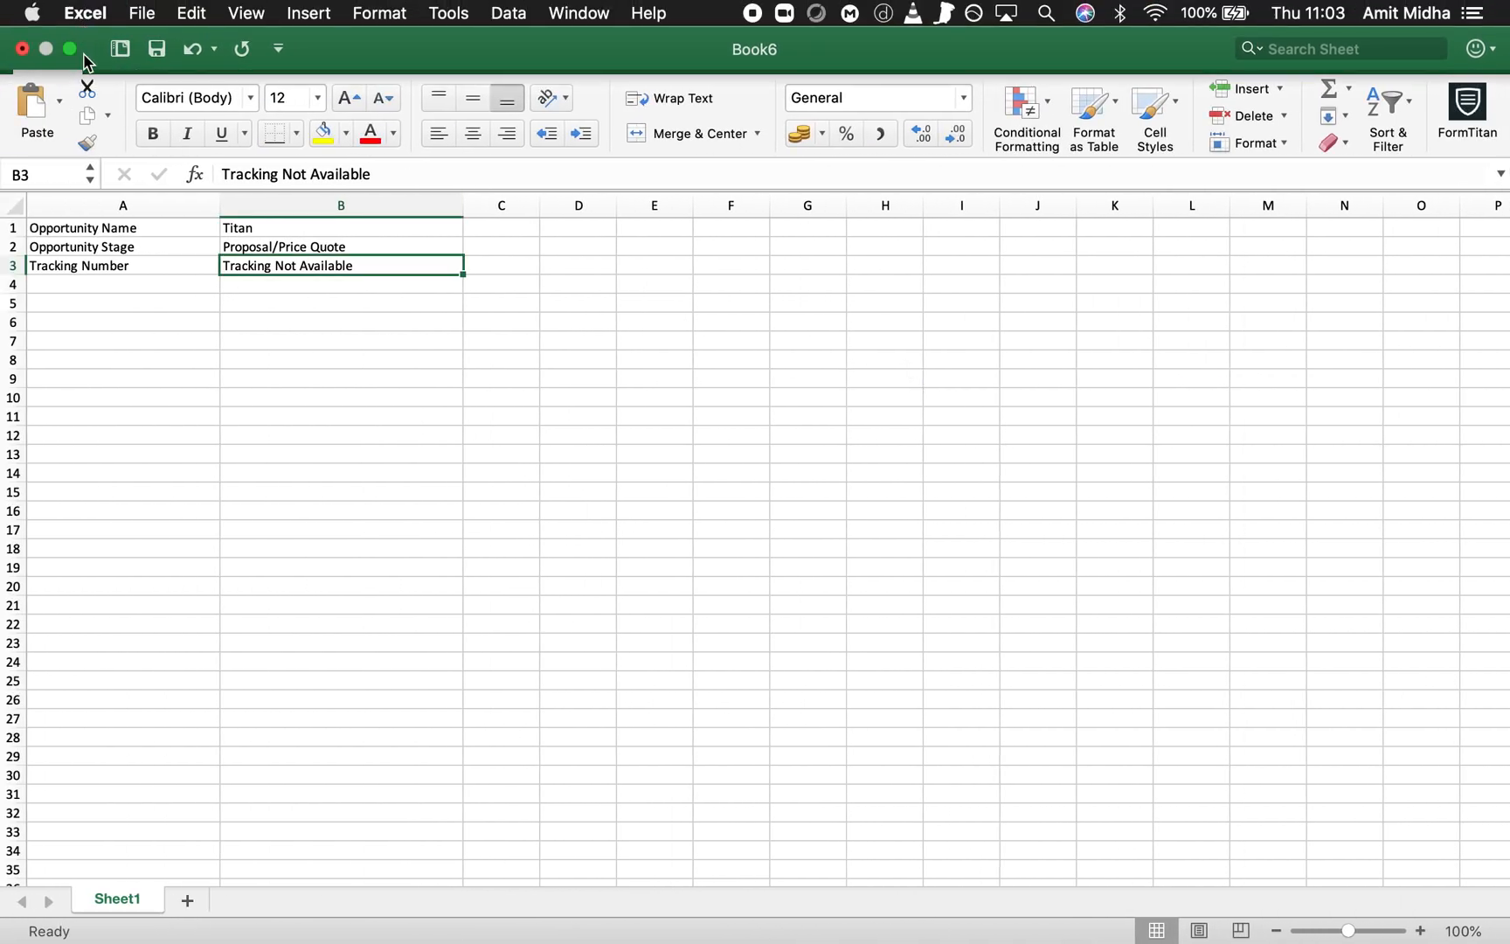
left_click(19, 54)
left_click(706, 159)
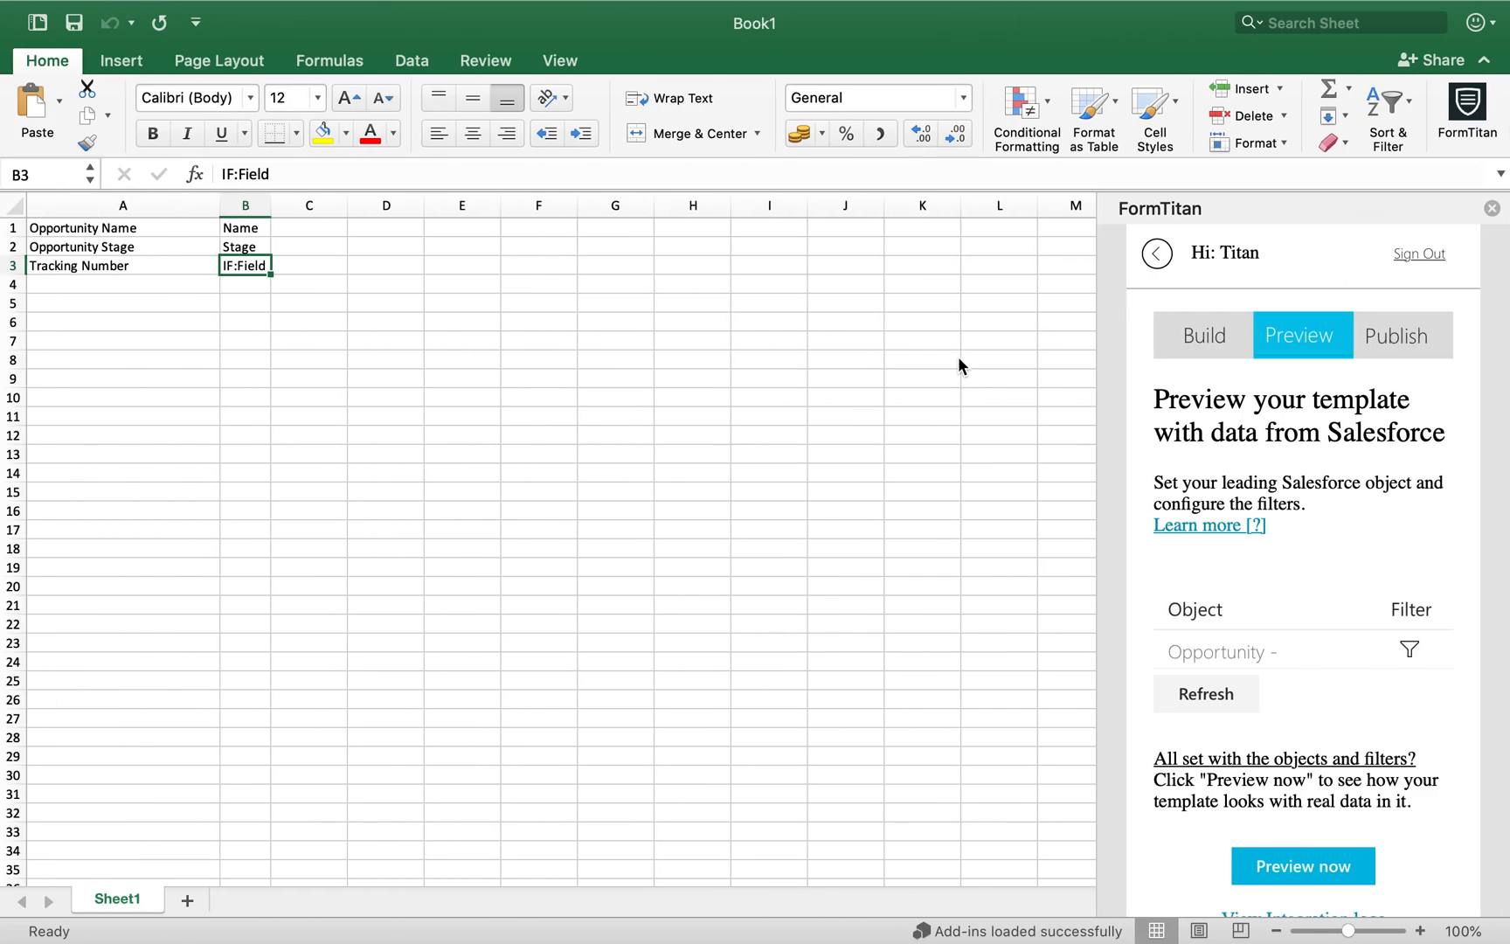
Replace the Opportunity filter's ID value with the newly copied record ID and save the condition and the filter
left_click(1409, 647)
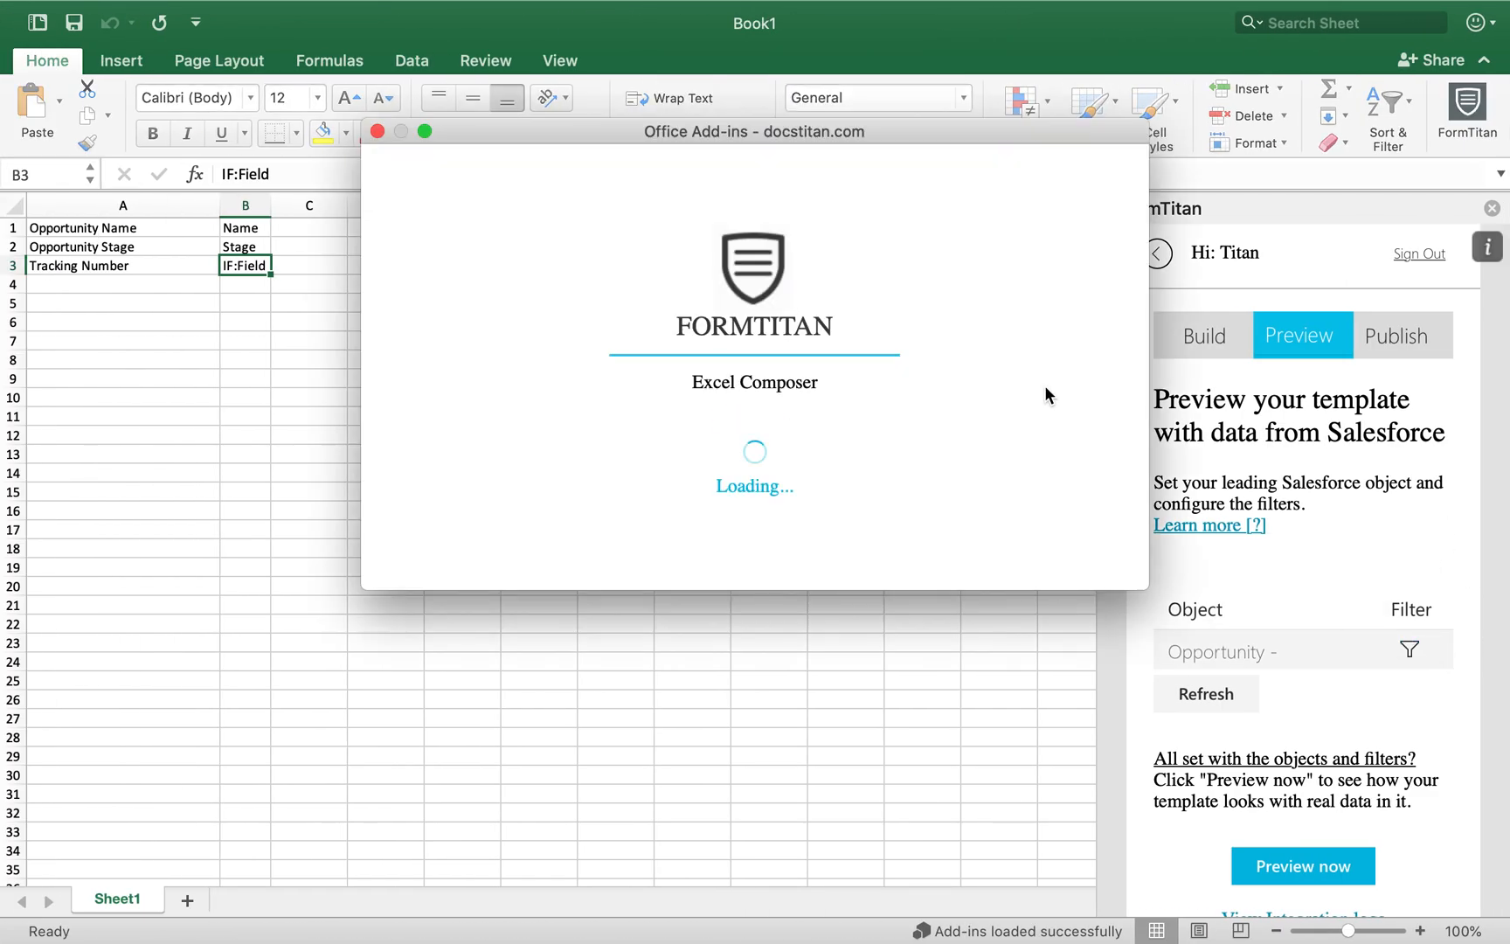
left_click(505, 529)
double_click(911, 311)
key("BackSpace")
key("super+v")
left_click(720, 448)
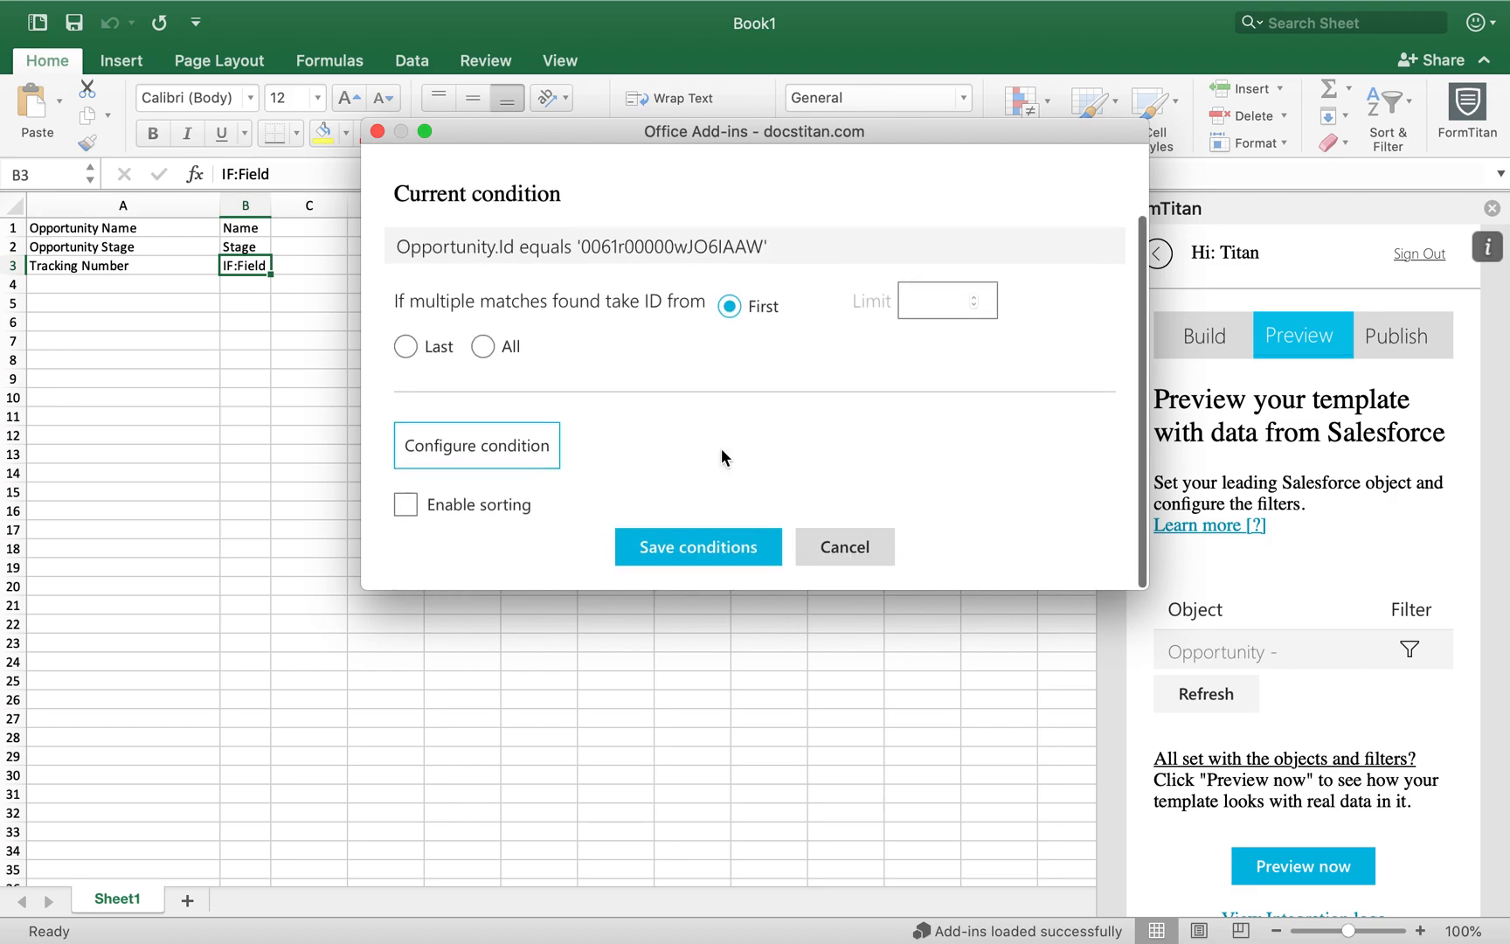
left_click(707, 546)
Preview the template with the new opportunity, widen column B to check the Tracking Number cell B3, and close the workbook without saving
left_click(1315, 856)
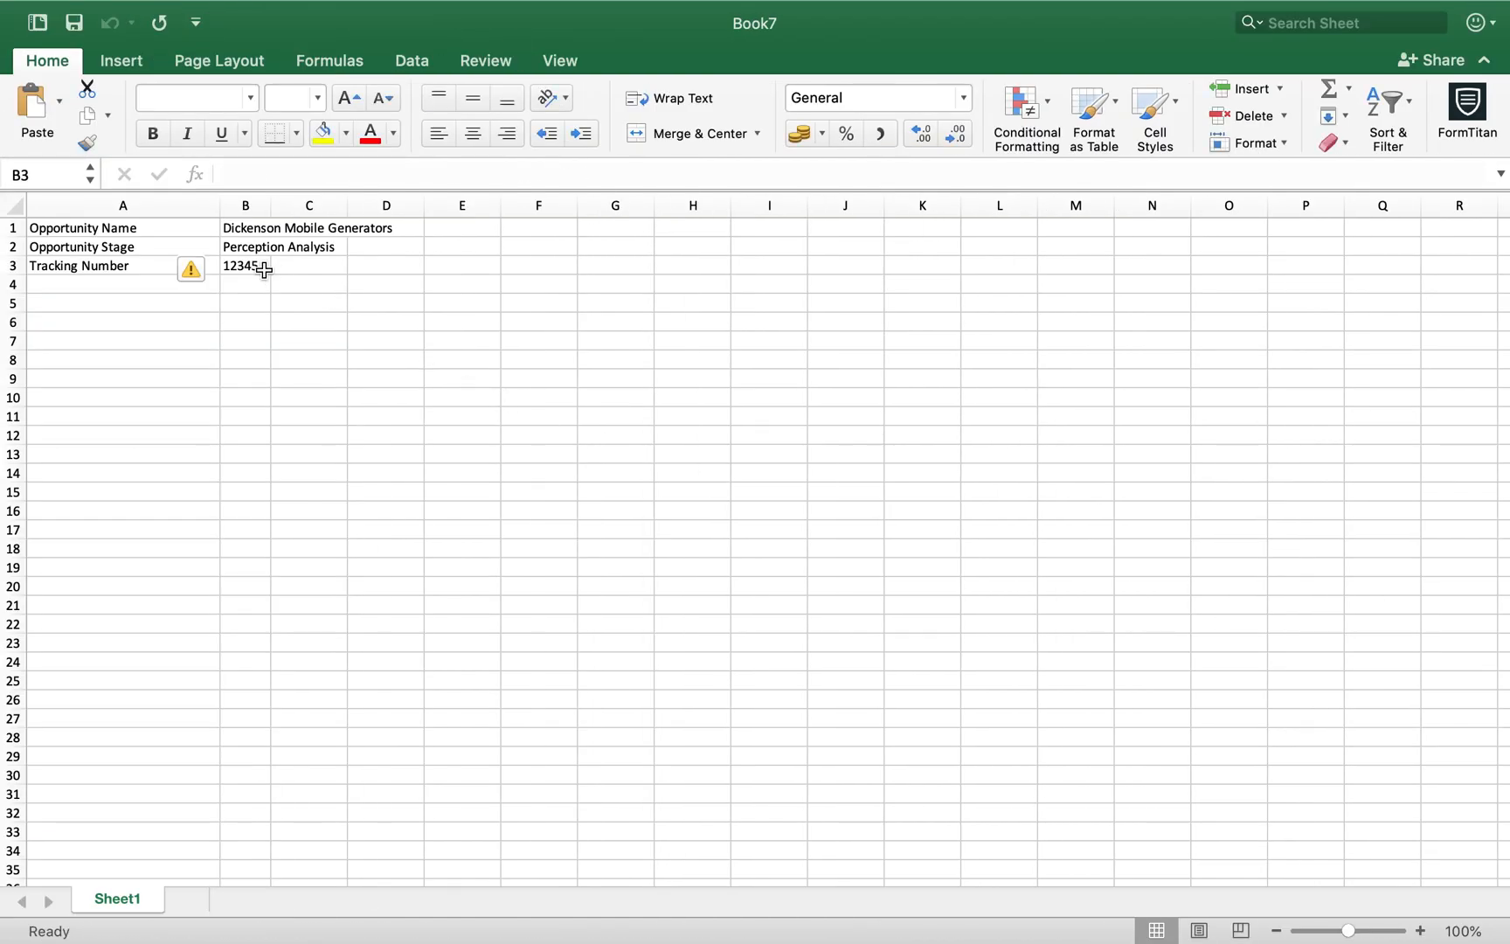
left_click(251, 265)
left_click_drag(272, 205, 470, 113)
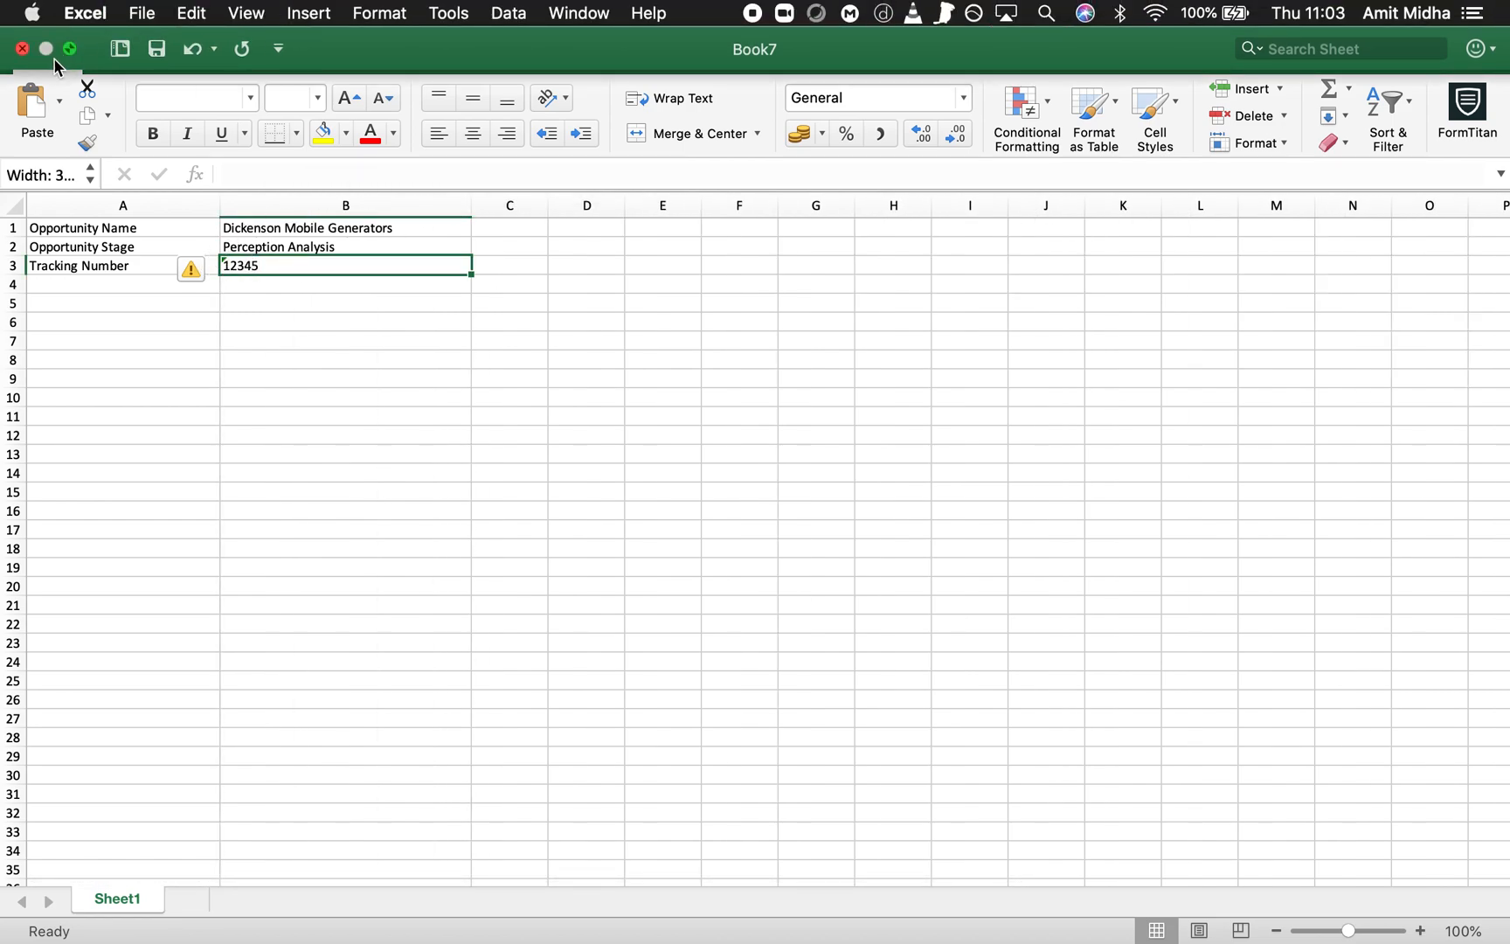
left_click(24, 50)
left_click(700, 343)
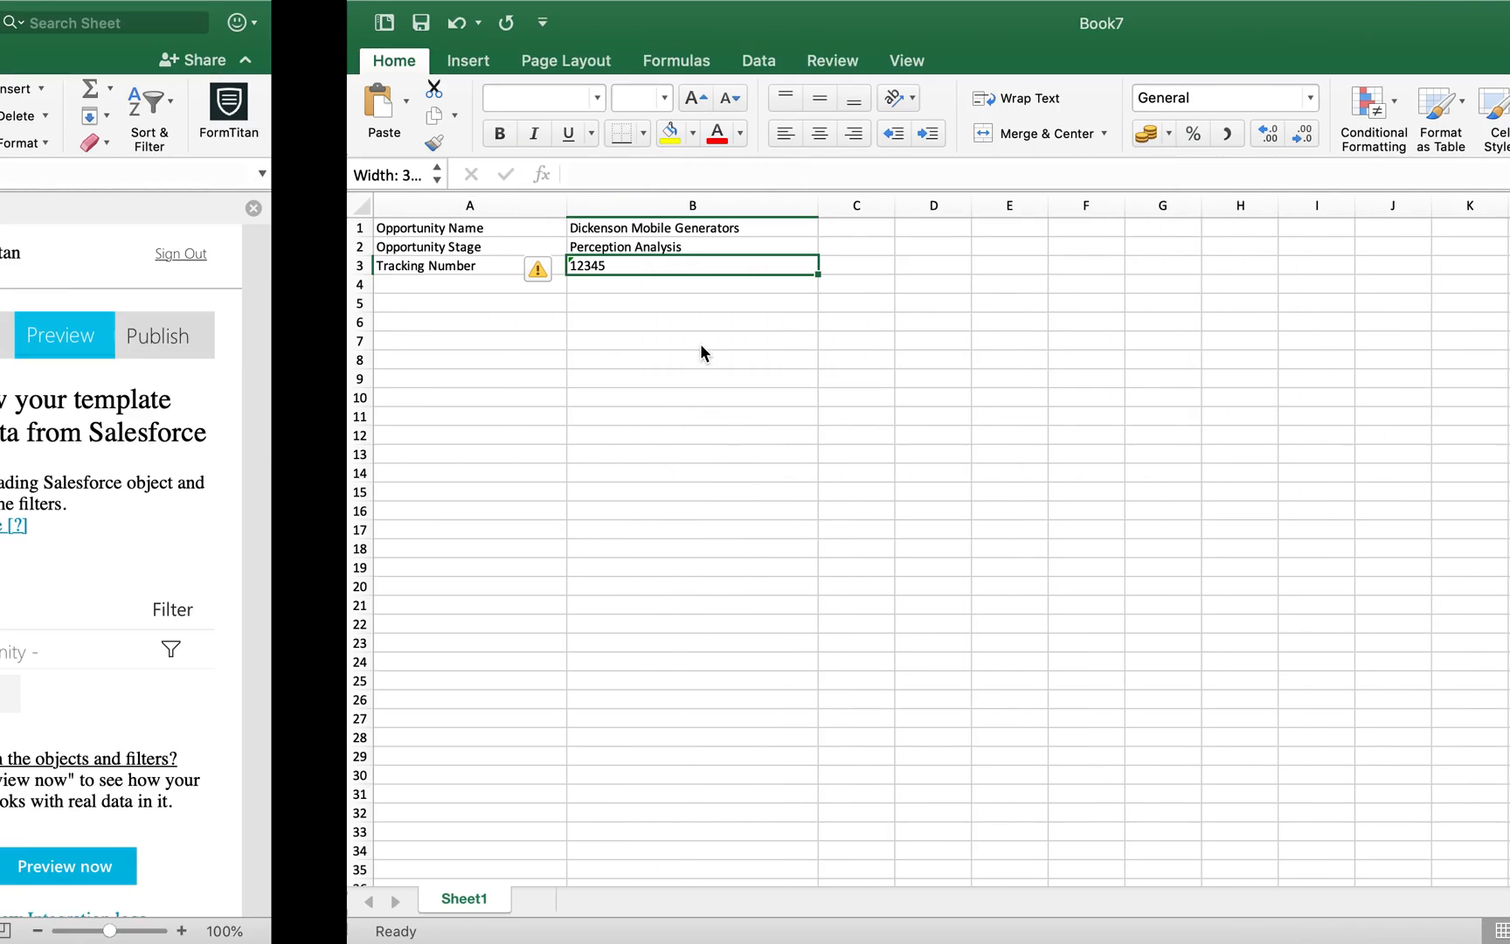
Review the conditional render rule of the B3 field element, close the rule and save the field
left_click(1176, 351)
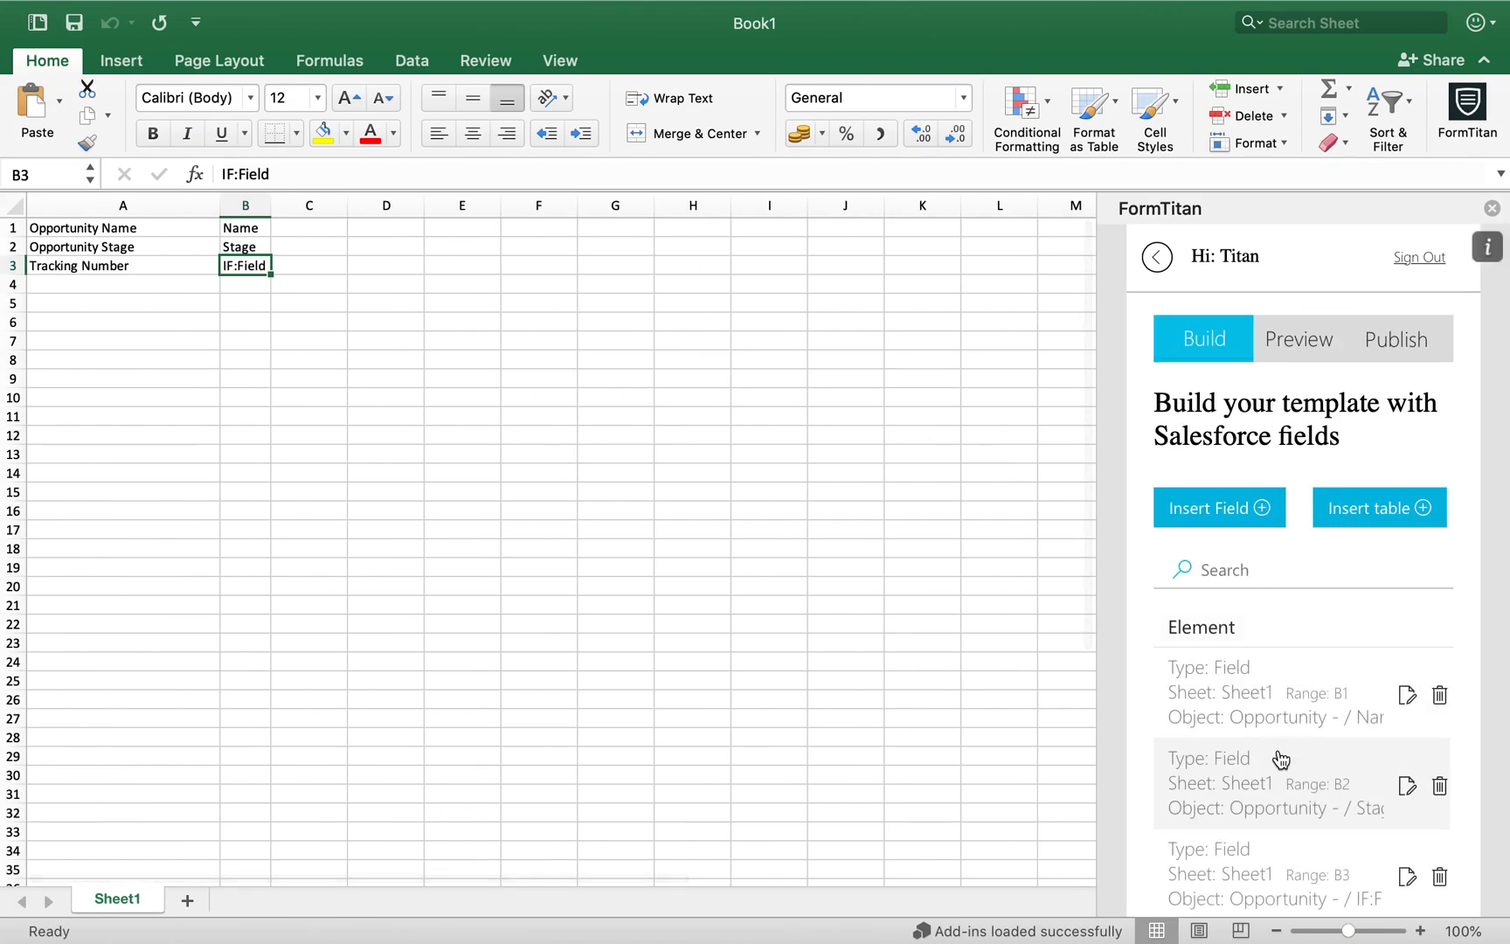
scroll(1279, 786, "down", 1)
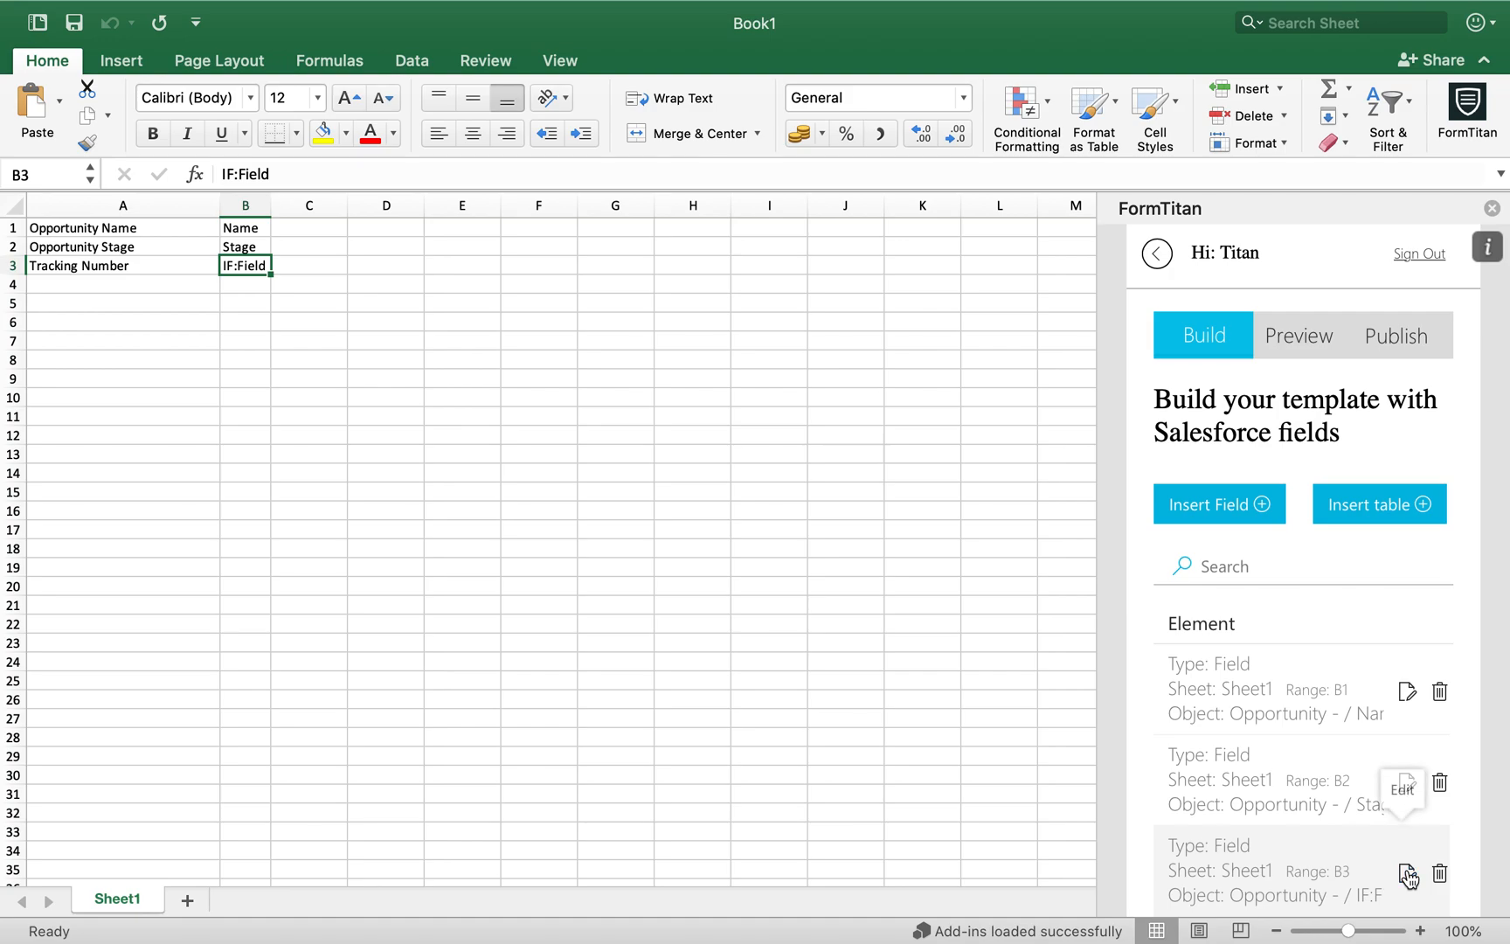
left_click(1407, 871)
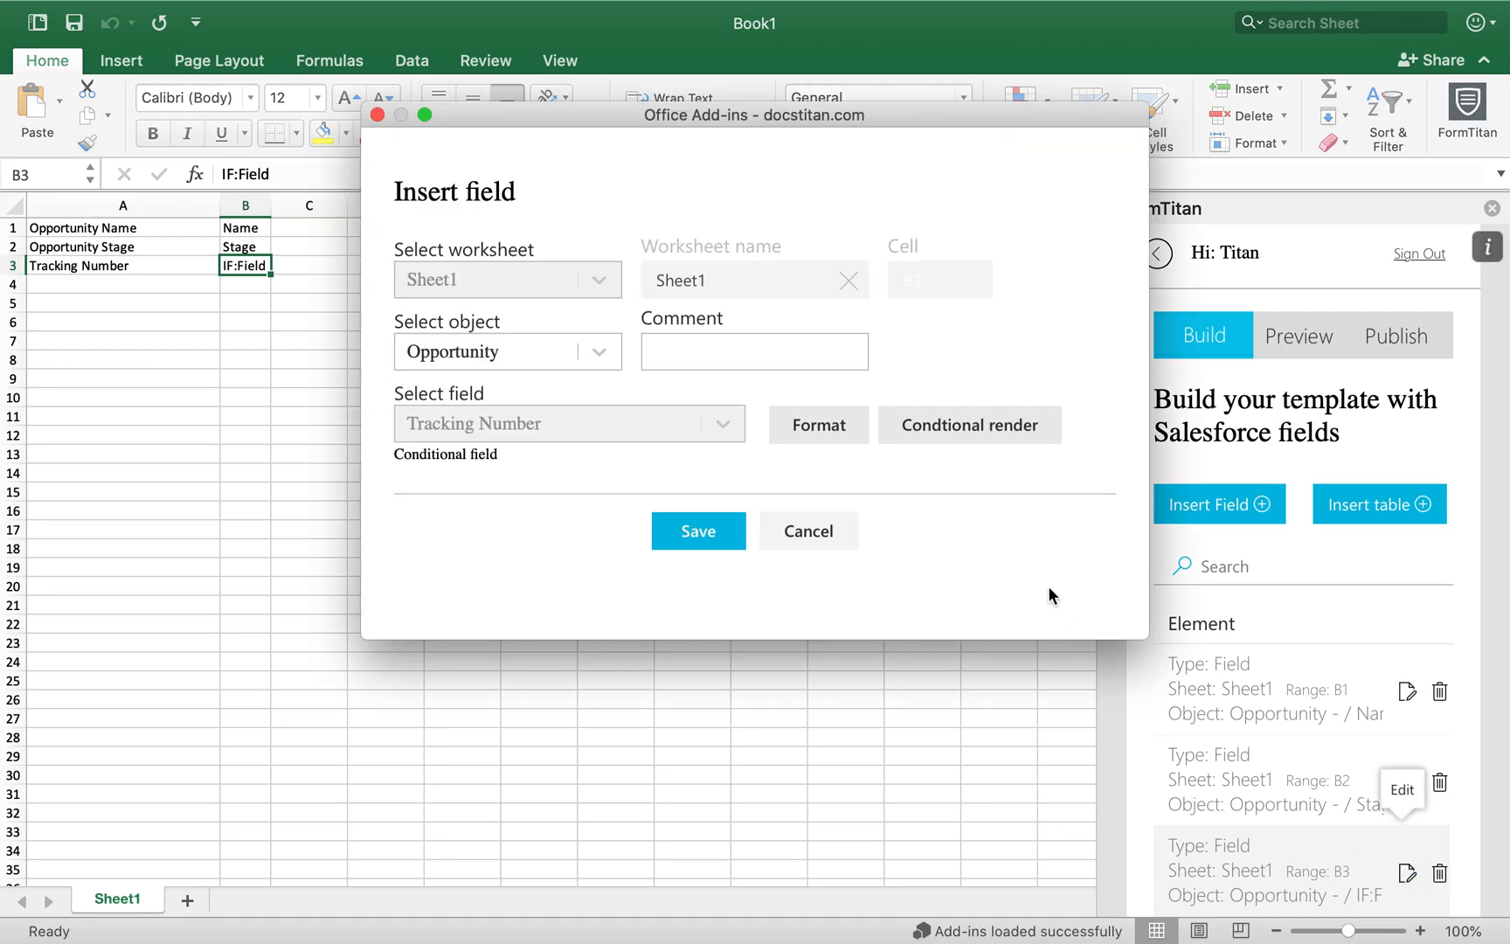
left_click(969, 423)
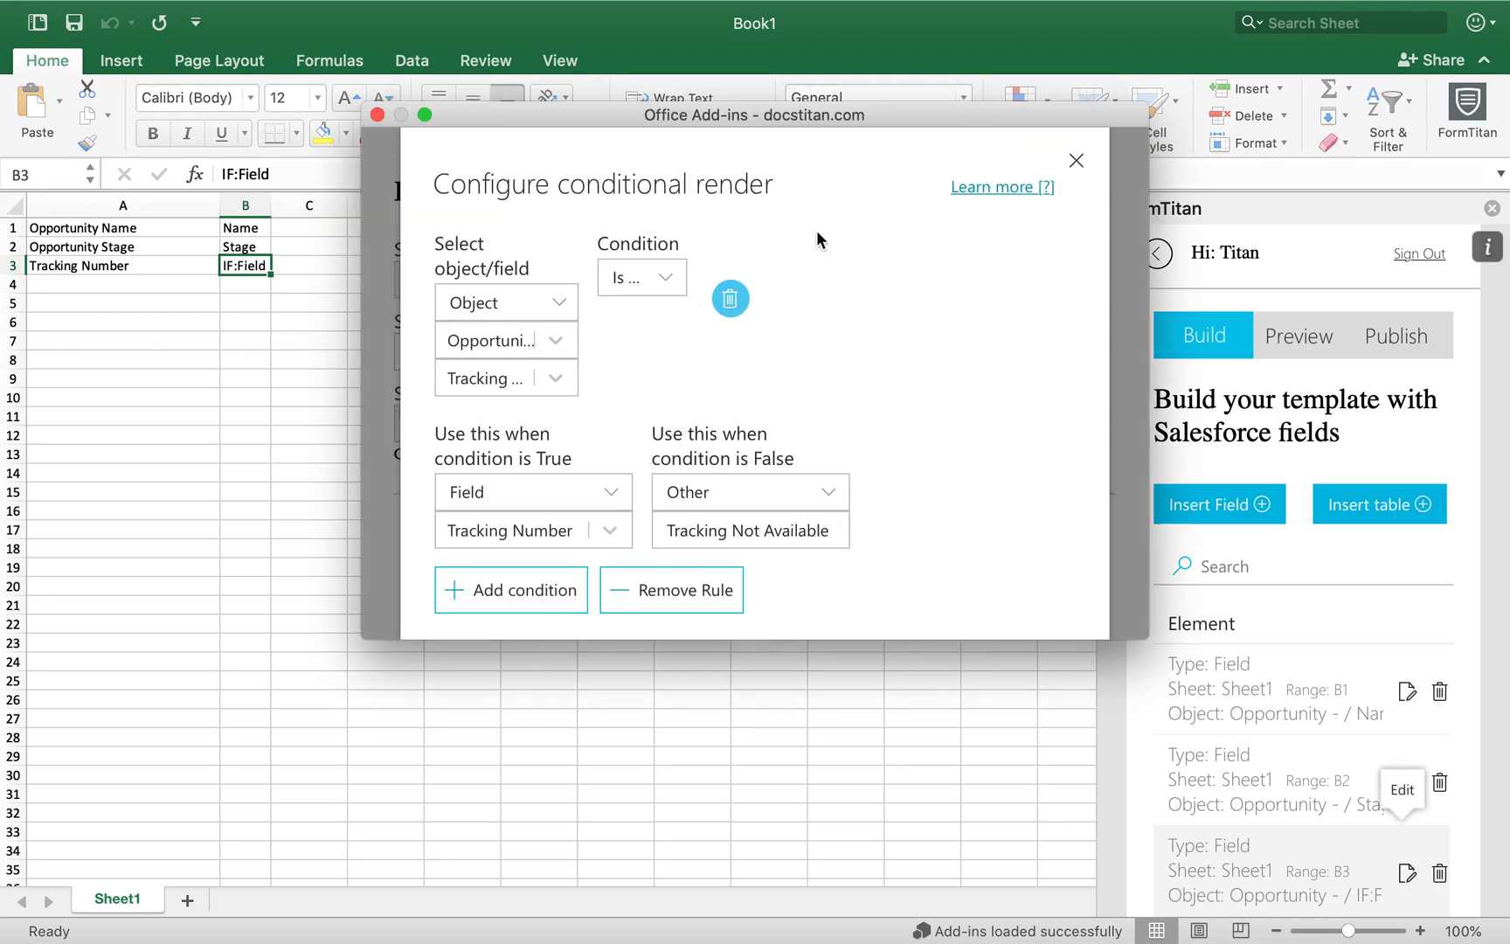
left_click(1084, 182)
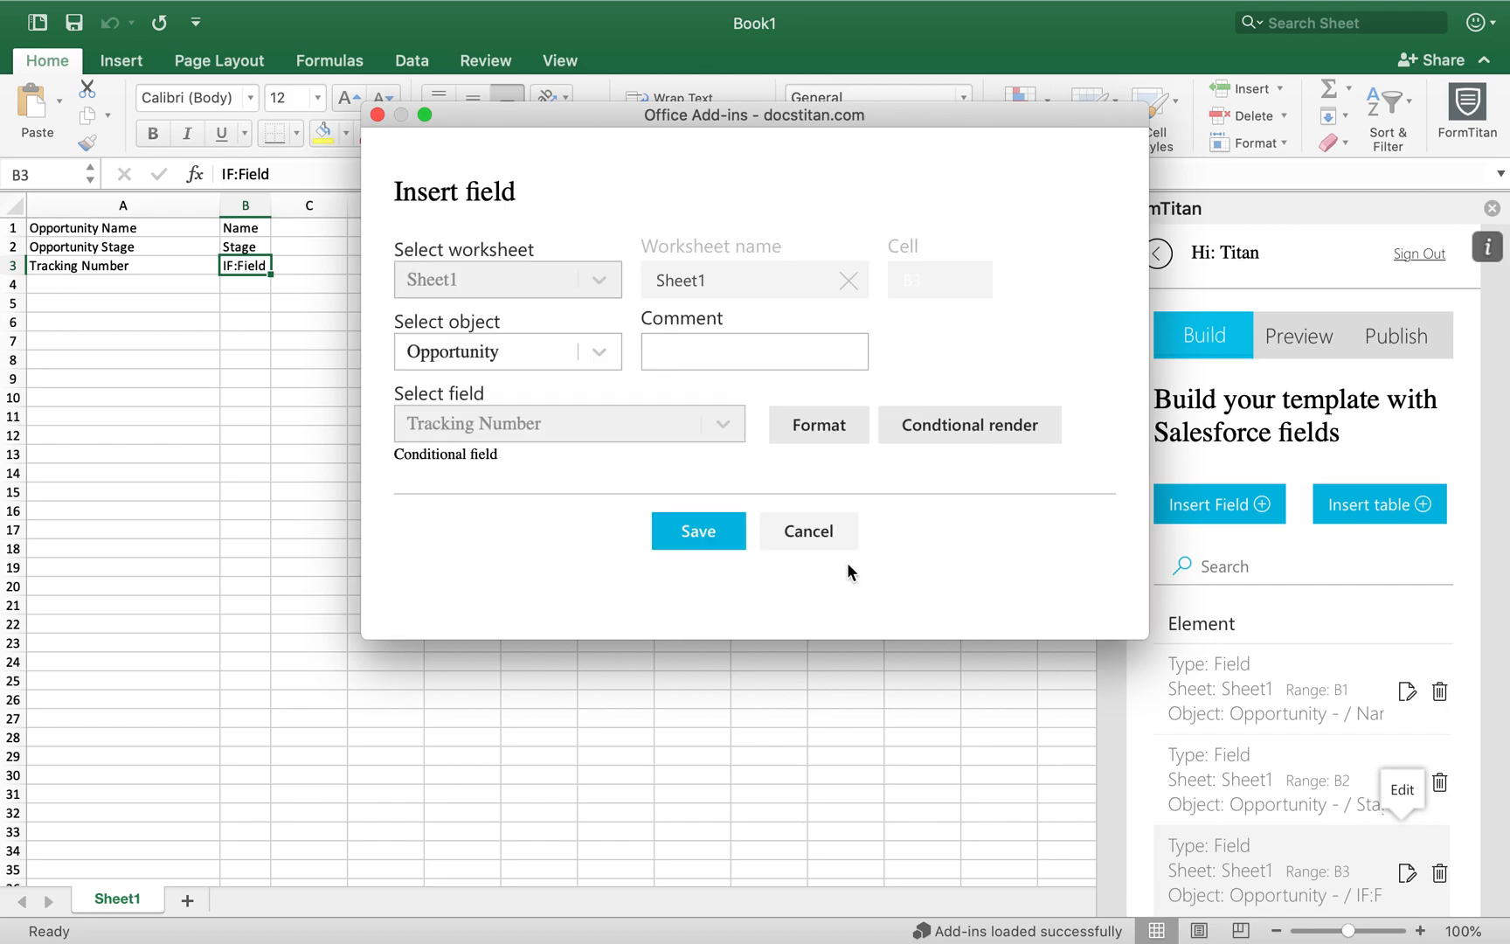
left_click(709, 530)
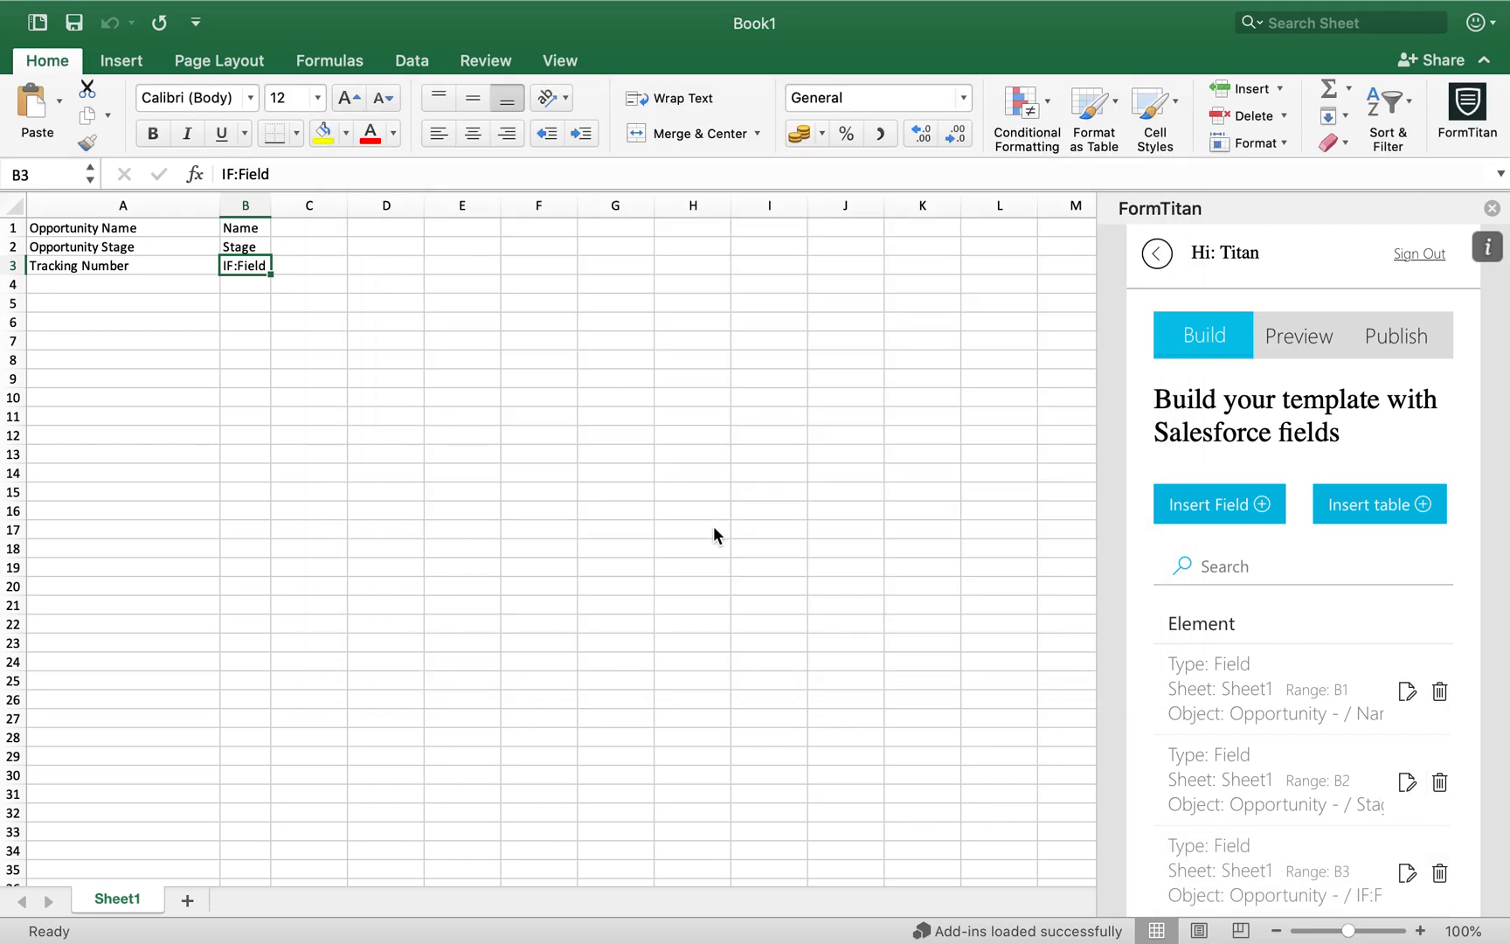